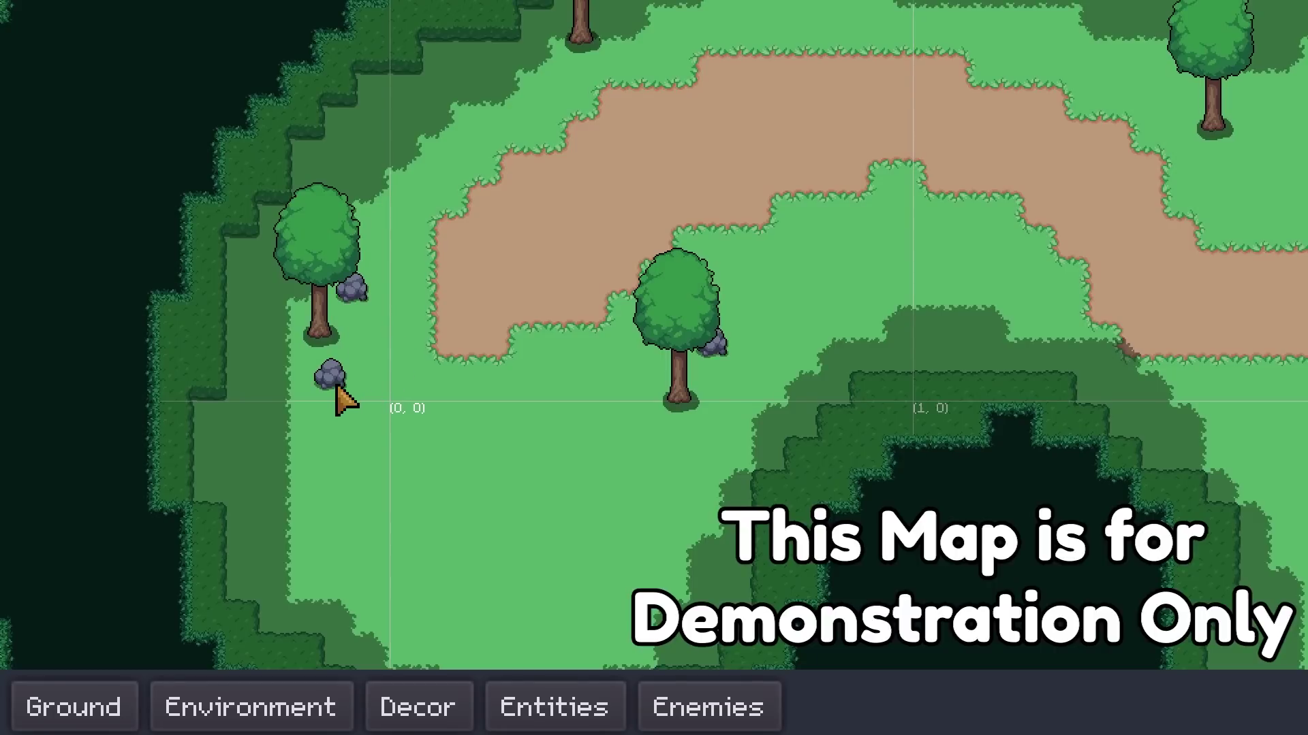
Step: Extend the dark forest tile stroke rightward across the Ground layer of the map
{"action": "mouse_move", "coordinate": [413, 337]}
{"action": "middle_mouse_down"}
{"action": "mouse_move", "coordinate": [378, 379]}
{"action": "mouse_move", "coordinate": [352, 486]}
{"action": "middle_mouse_up"}
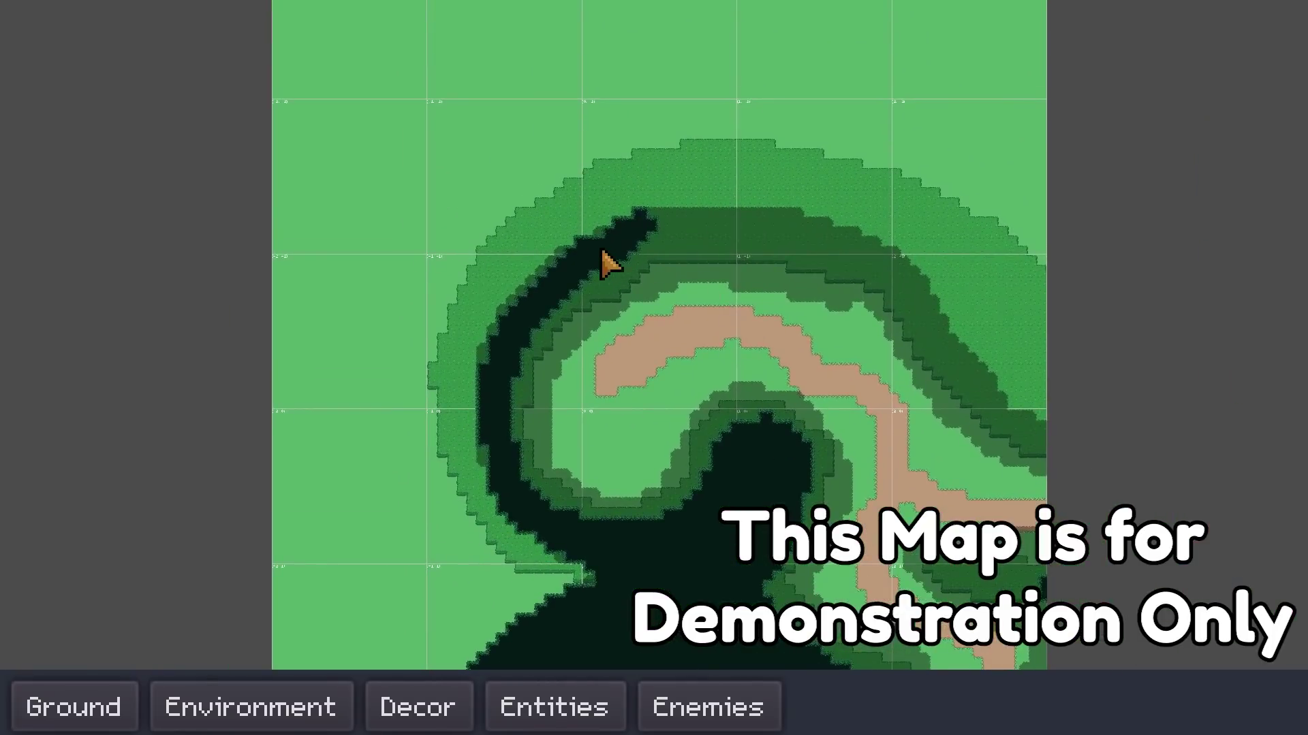
{"action": "left_click_drag", "start_coordinate": [604, 261], "coordinate": [756, 220]}
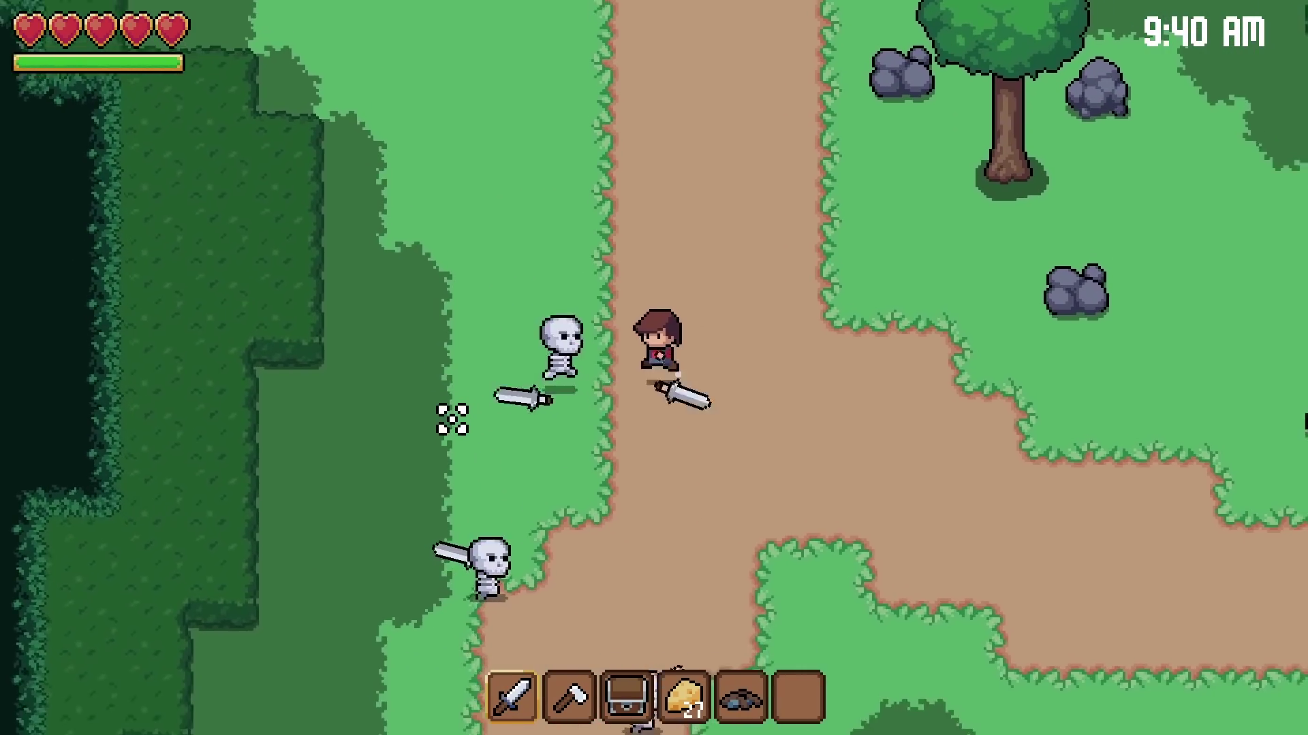
Step: Swing the sword at the nearby skeletons until they die, dropping gems and coins
{"action": "left_click", "coordinate": [527, 459]}
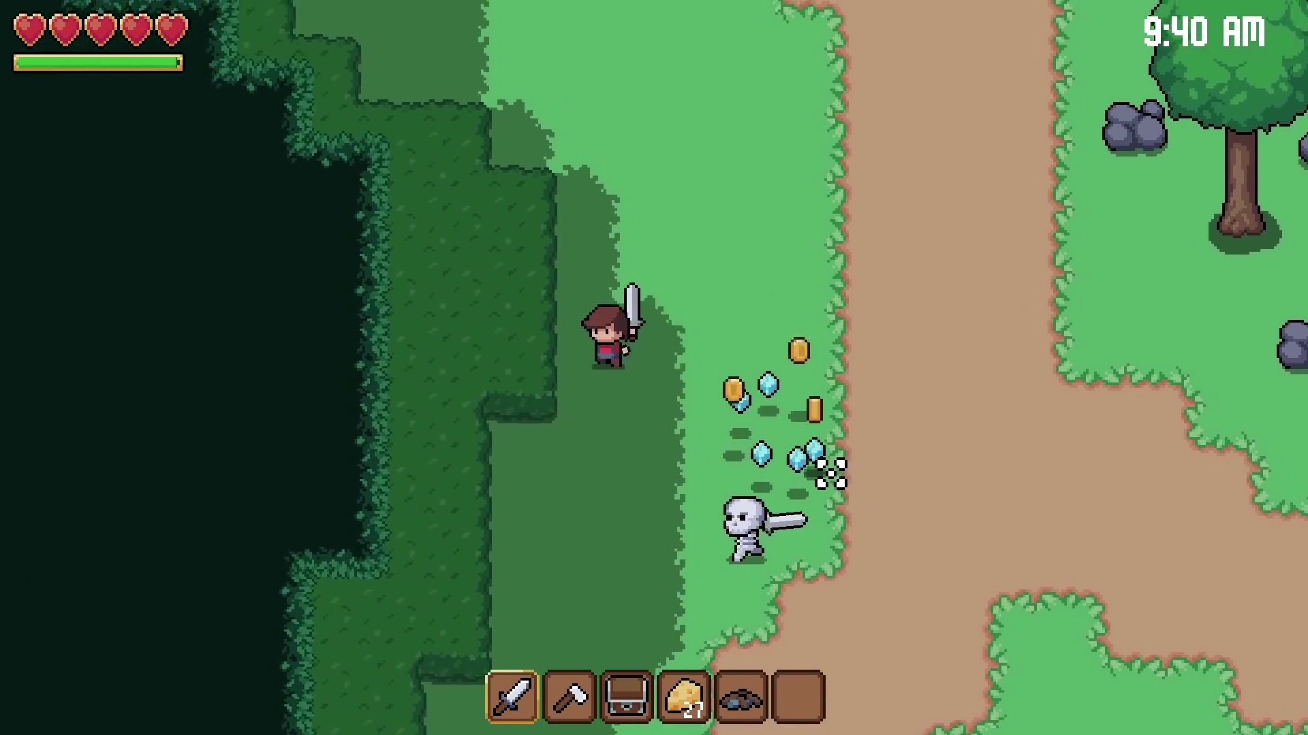
{"action": "left_click", "coordinate": [493, 408]}
{"action": "left_click", "coordinate": [551, 443]}
{"action": "left_click", "coordinate": [874, 400]}
{"action": "left_click", "coordinate": [873, 365]}
{"action": "left_click", "coordinate": [589, 453]}
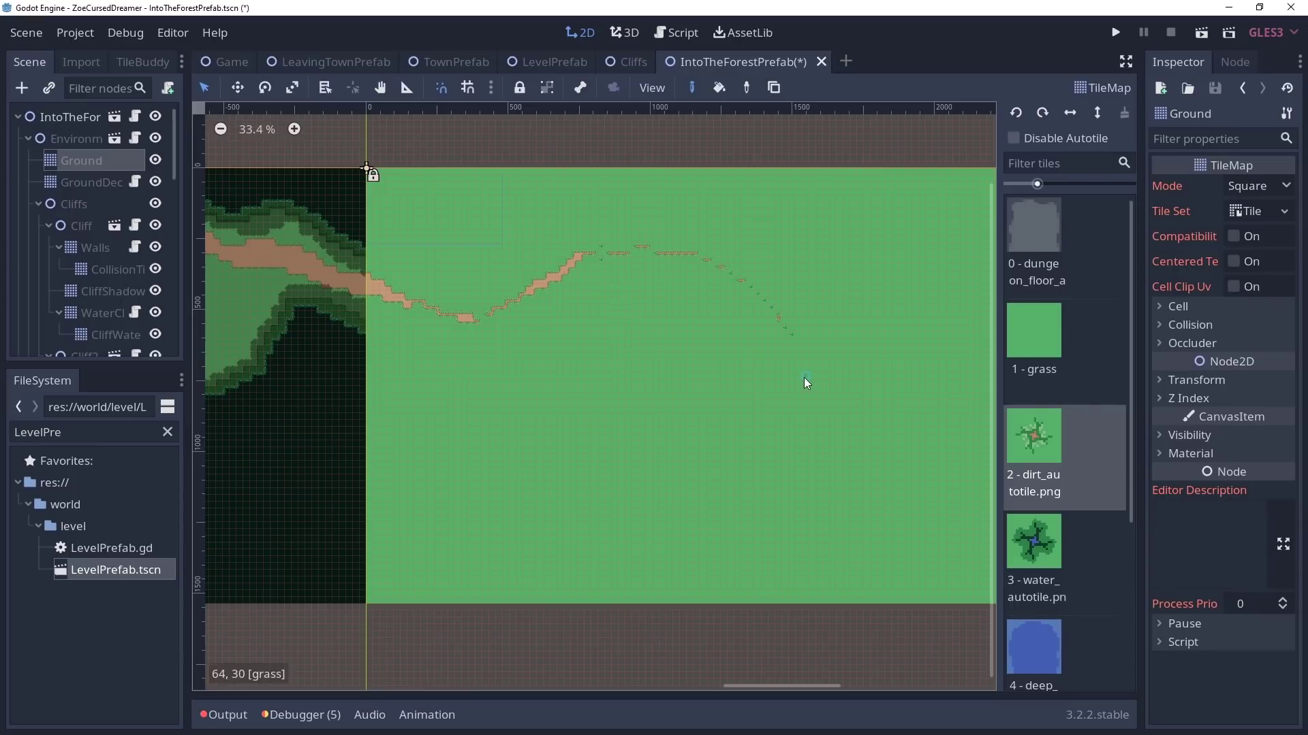
Step: Extend the dirt_autotile path across the grass and paint cliff_slant_left tiles along the dirt edge
{"action": "middle_click_drag", "start_coordinate": [794, 374], "coordinate": [706, 361]}
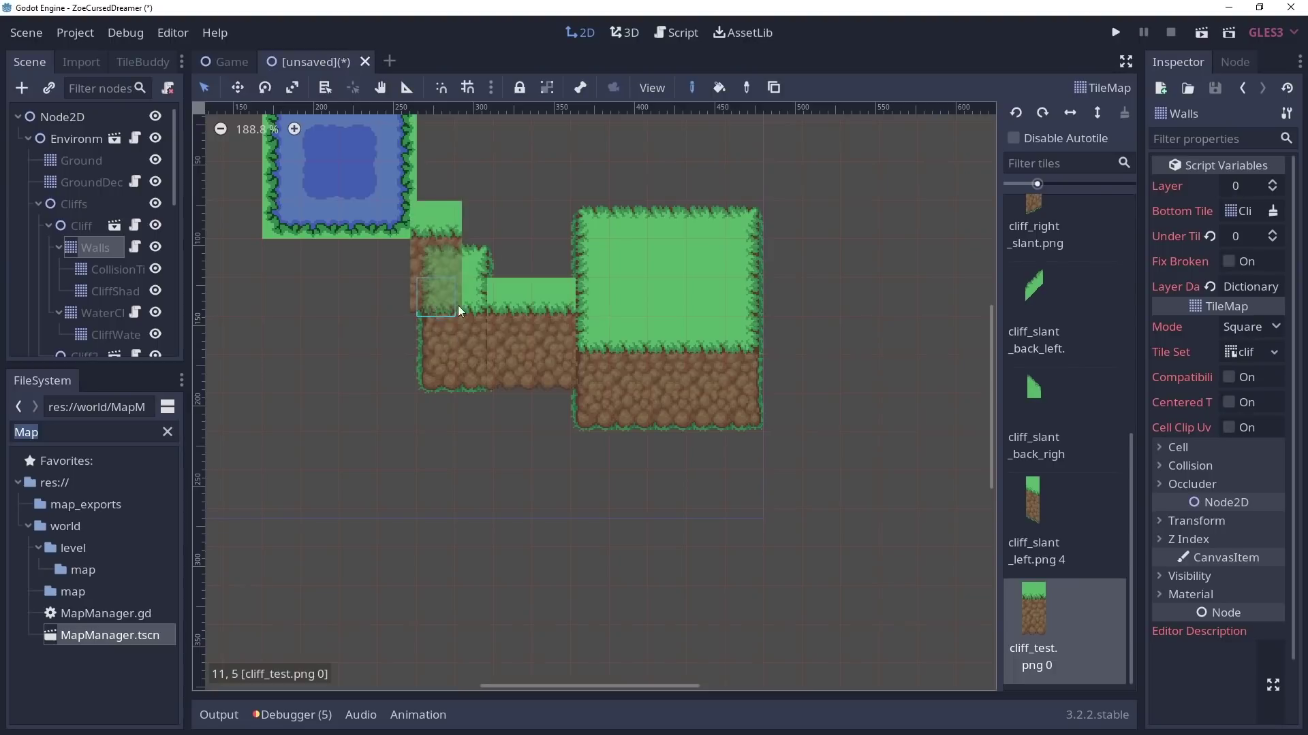
{"action": "left_click_drag", "start_coordinate": [467, 286], "coordinate": [507, 332]}
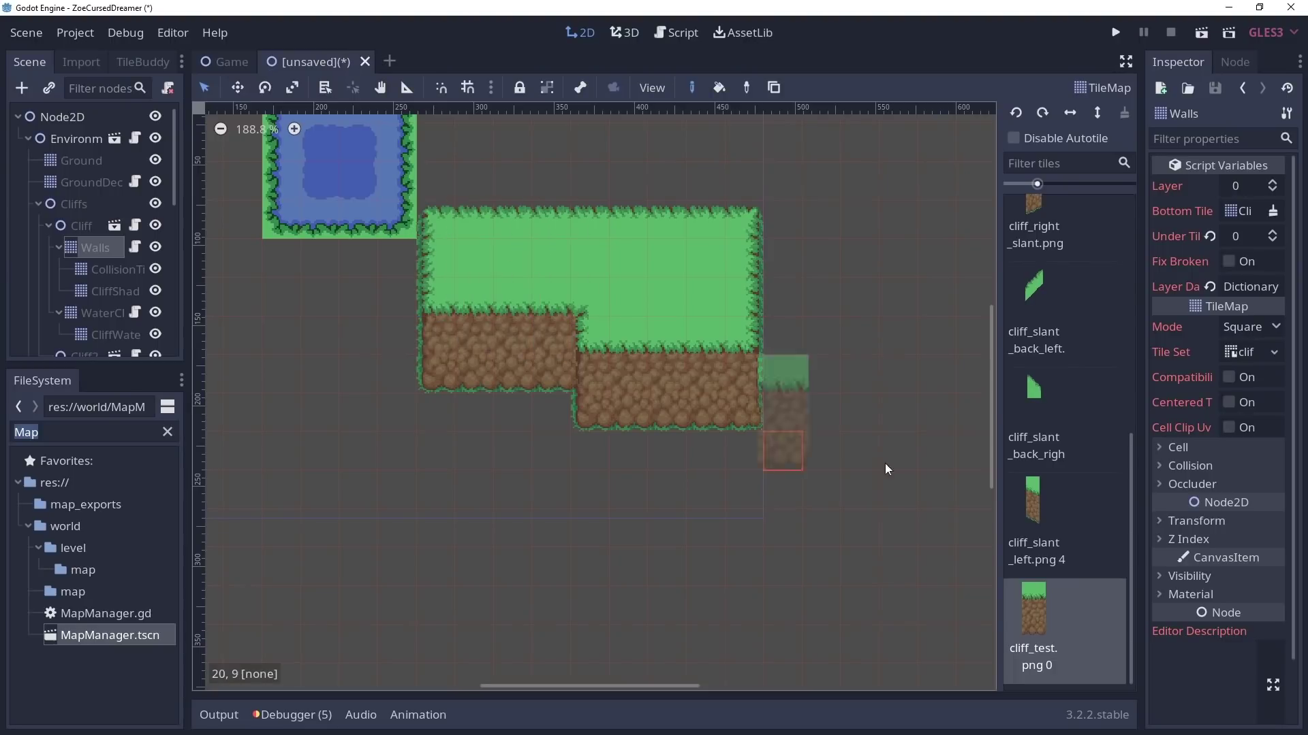
{"action": "left_click", "coordinate": [1033, 506]}
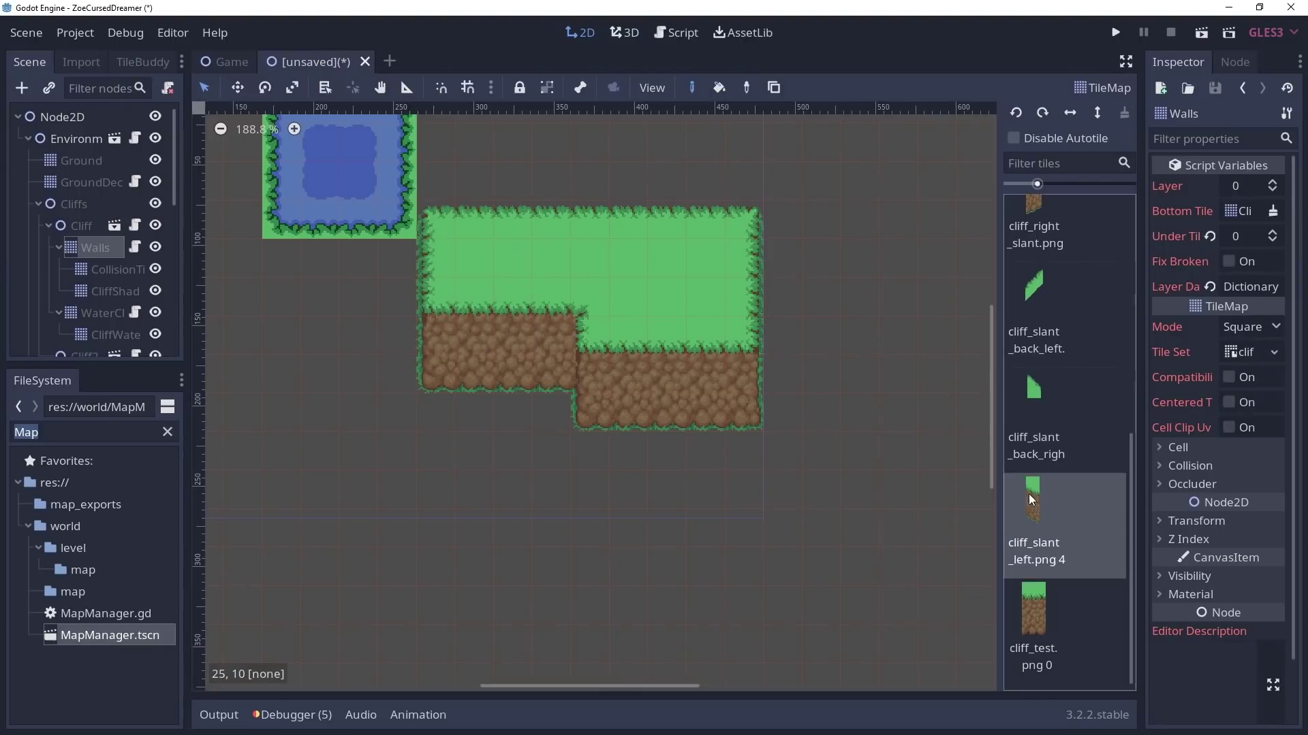
{"action": "left_click", "coordinate": [557, 419]}
{"action": "middle_click_drag", "start_coordinate": [788, 381], "coordinate": [868, 448]}
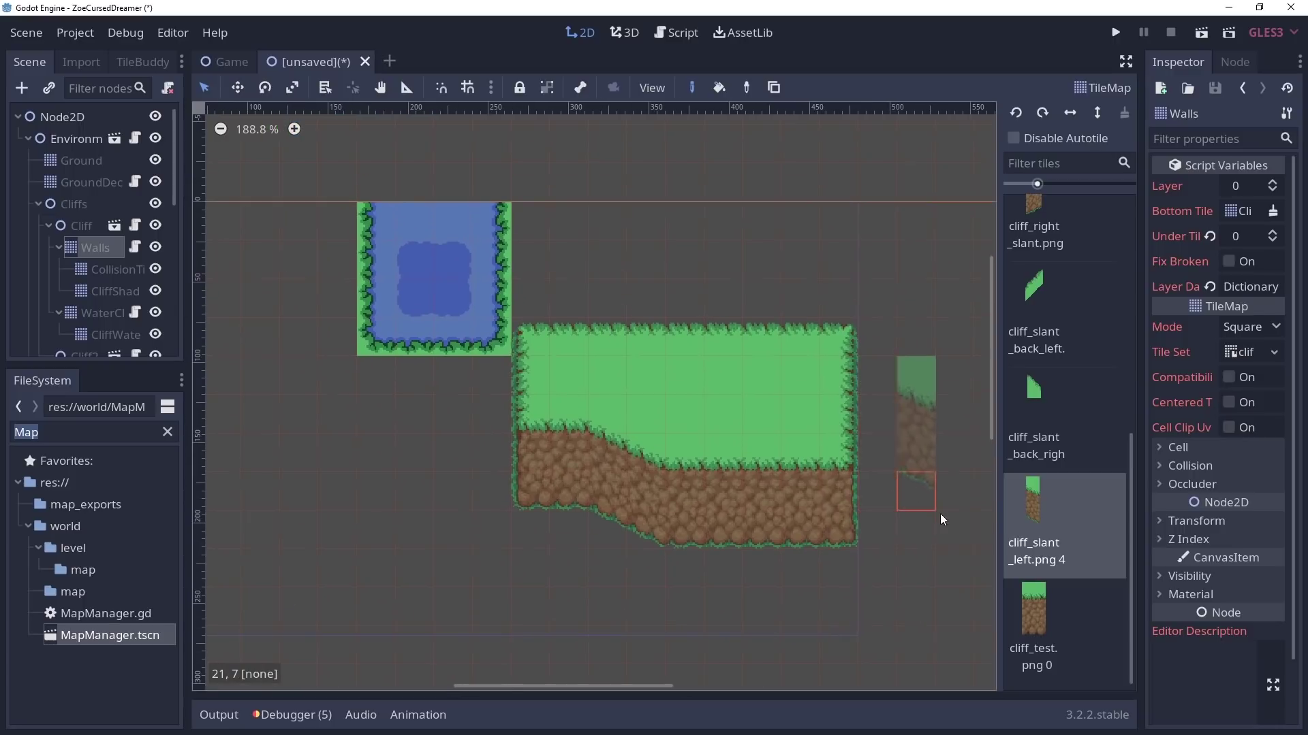
Step: Paint an L-shaped water pond and fill its middle with deep water tiles
{"action": "mouse_move", "coordinate": [499, 227]}
{"action": "left_mouse_down"}
{"action": "mouse_move", "coordinate": [501, 344]}
{"action": "mouse_move", "coordinate": [529, 296]}
{"action": "mouse_move", "coordinate": [541, 225]}
{"action": "mouse_move", "coordinate": [592, 327]}
{"action": "mouse_move", "coordinate": [621, 287]}
{"action": "mouse_move", "coordinate": [597, 222]}
{"action": "left_mouse_up"}
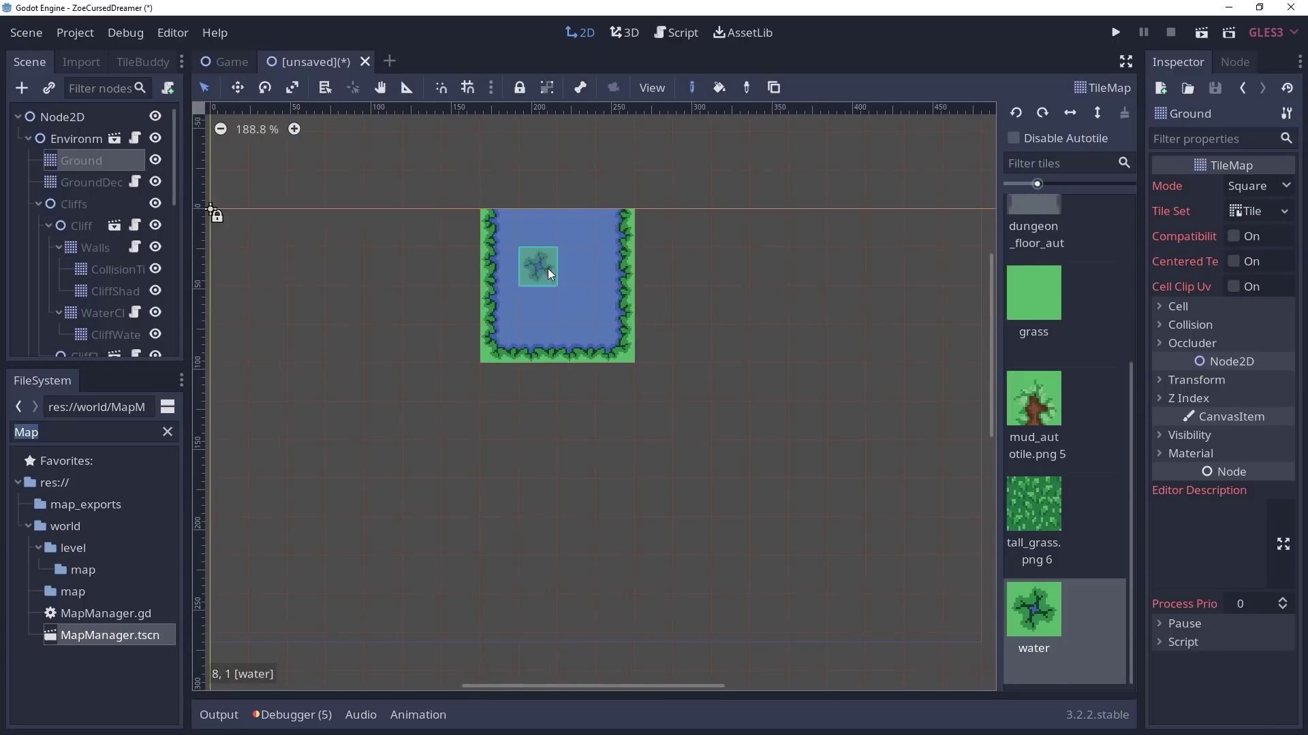
{"action": "middle_click_drag", "start_coordinate": [552, 261], "coordinate": [593, 322]}
{"action": "scroll", "coordinate": [1084, 383], "scroll_direction": "up", "scroll_amount": 3}
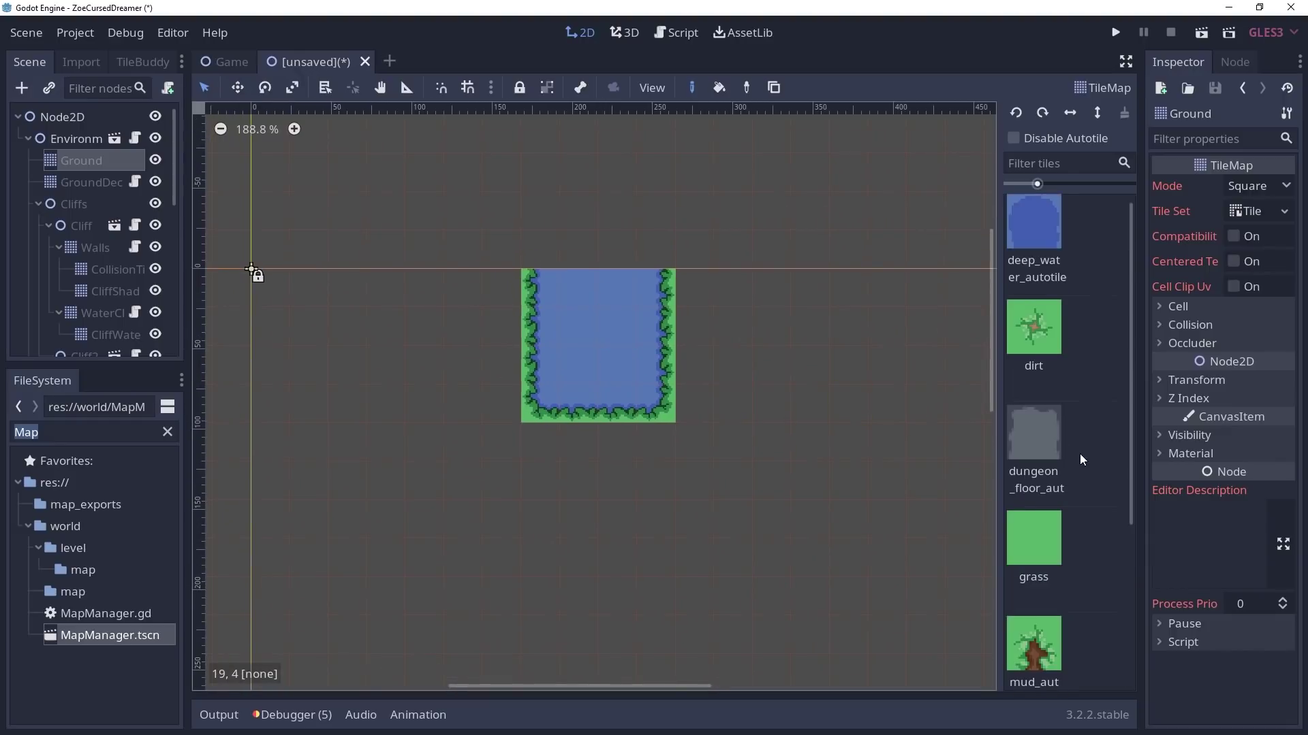
{"action": "left_click", "coordinate": [1034, 230]}
{"action": "mouse_move", "coordinate": [571, 360]}
{"action": "left_mouse_down"}
{"action": "mouse_move", "coordinate": [579, 330]}
{"action": "mouse_move", "coordinate": [596, 365]}
{"action": "left_mouse_up"}
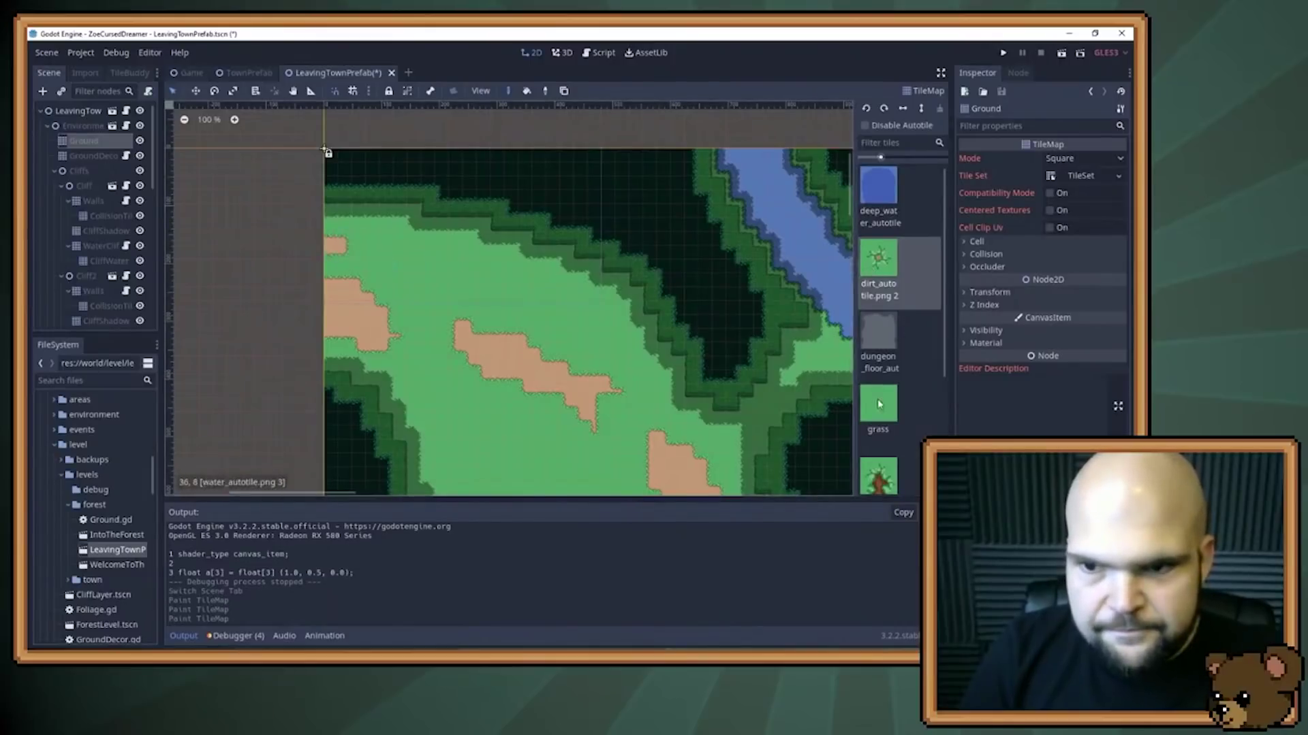
Step: Switch to the grass tile, turn on Disable Autotile and erase the top row of map tiles
{"action": "key", "text": "i"}
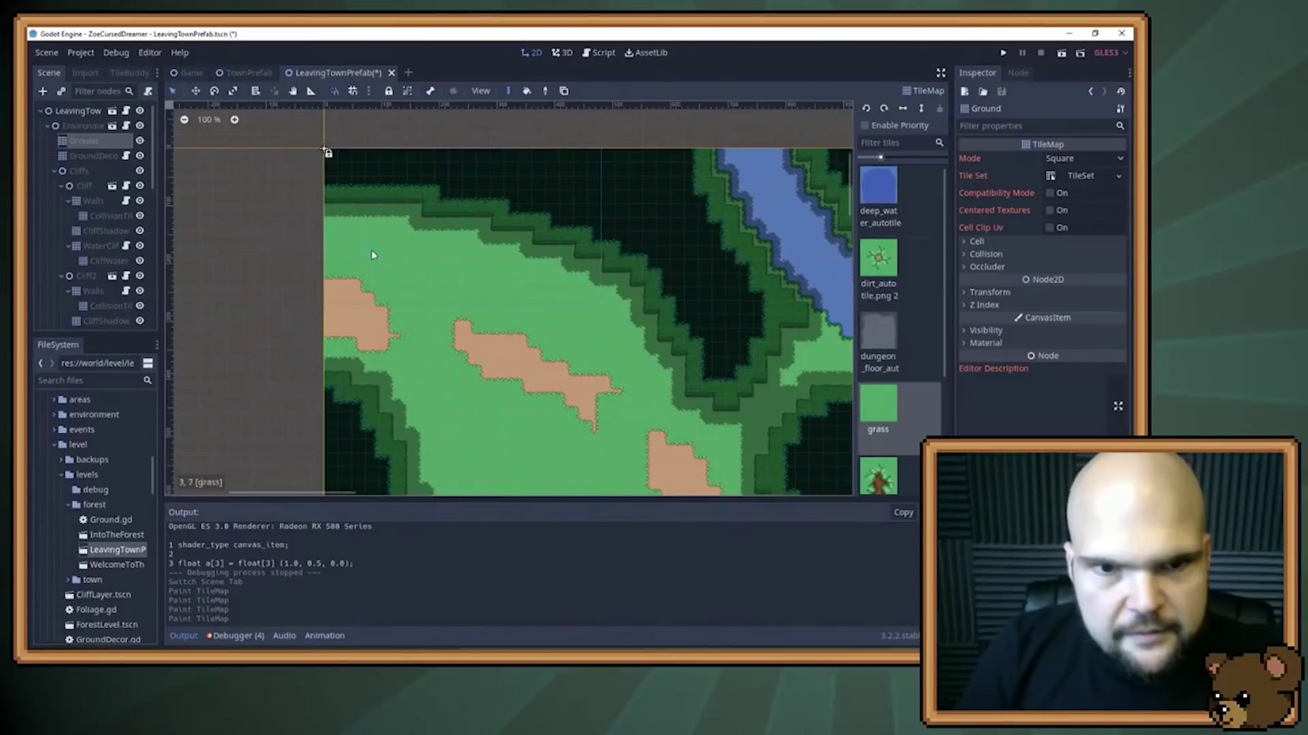
{"action": "scroll", "coordinate": [373, 250], "scroll_direction": "down", "scroll_amount": 2}
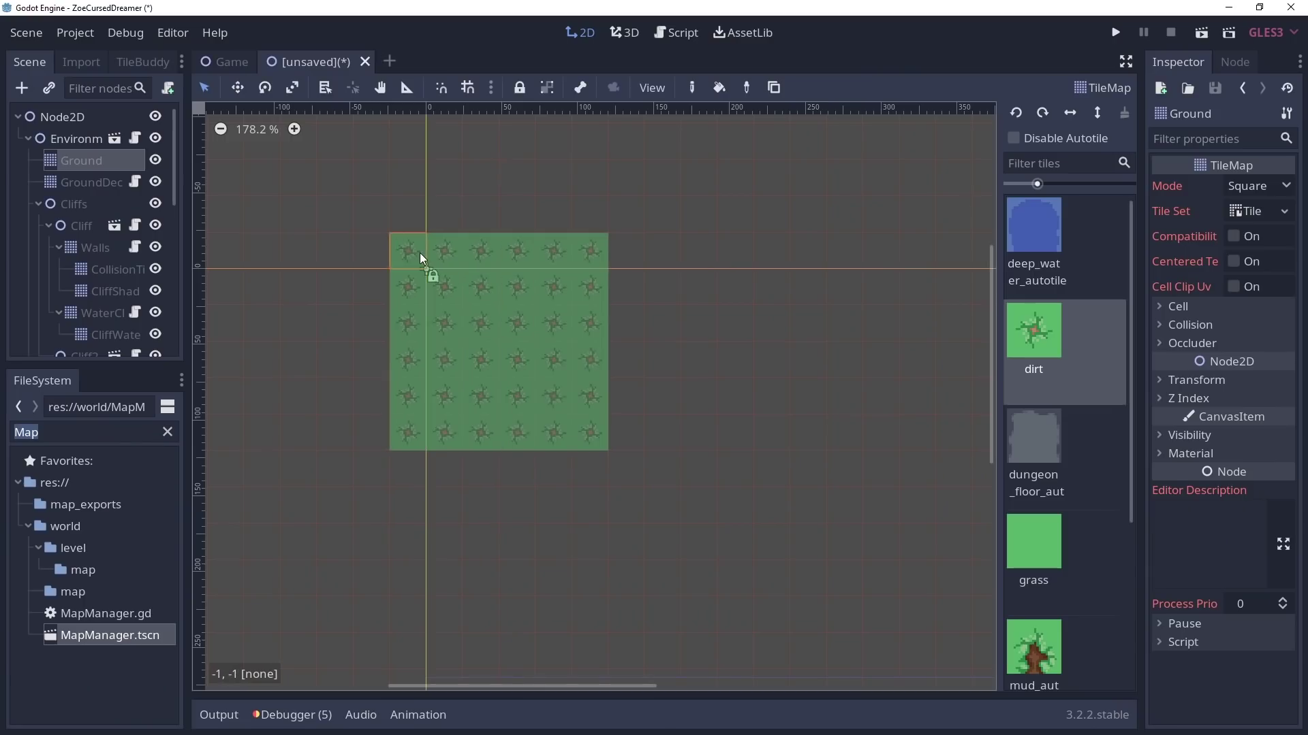
{"action": "left_click", "coordinate": [1013, 137]}
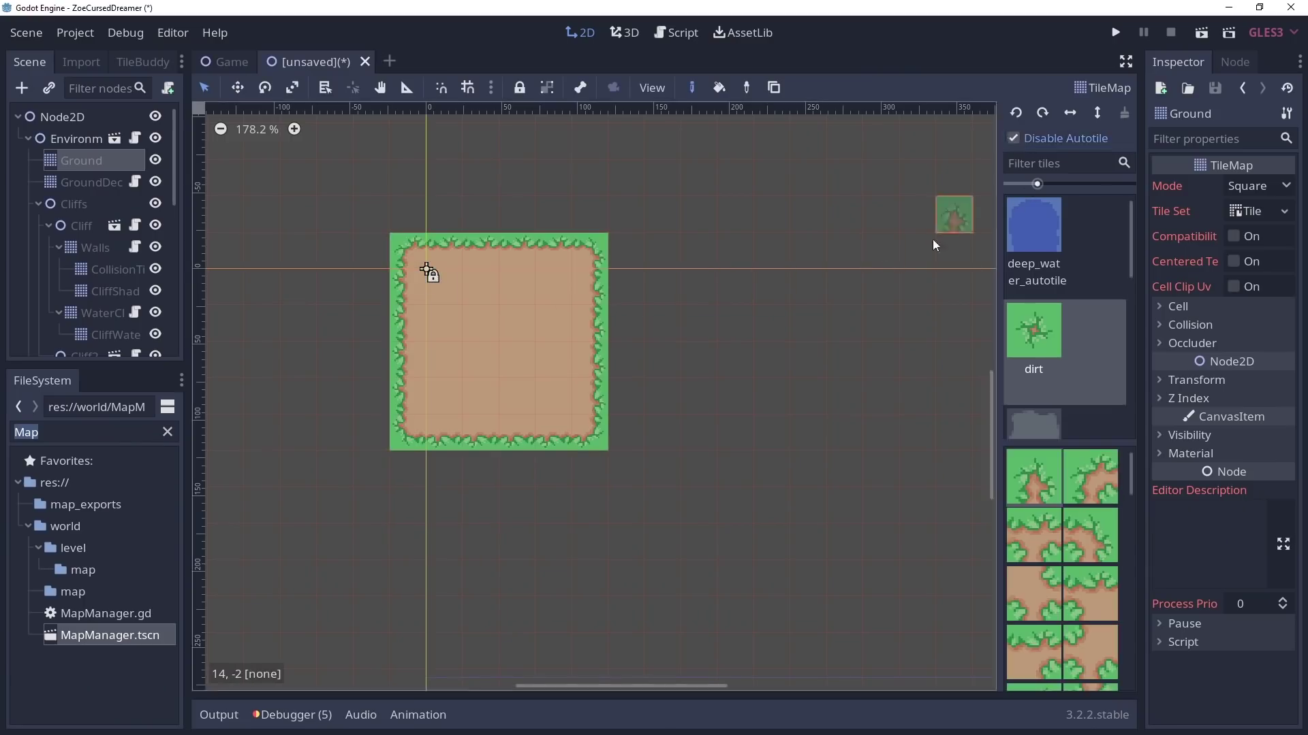
{"action": "mouse_move", "coordinate": [587, 255]}
{"action": "right_mouse_down"}
{"action": "mouse_move", "coordinate": [494, 256]}
{"action": "mouse_move", "coordinate": [414, 504]}
{"action": "right_mouse_up"}
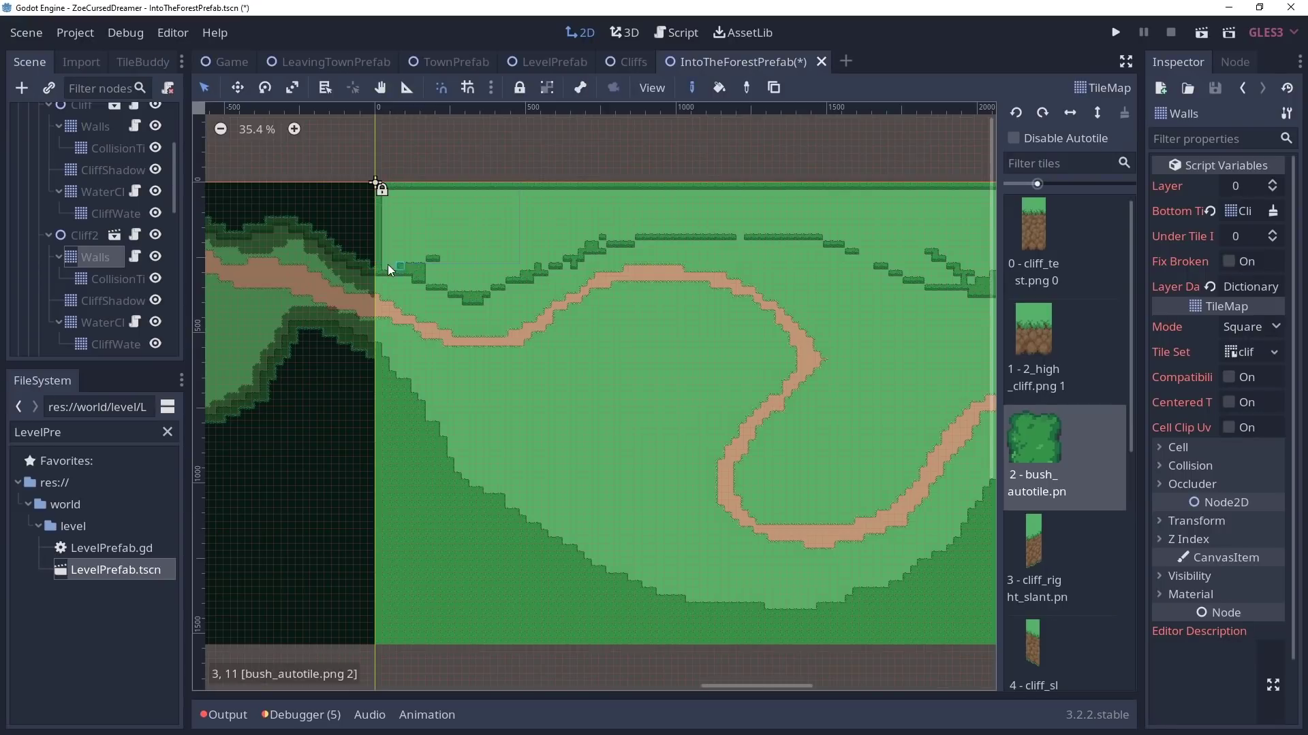
Step: Paint strips of bush_autotile along the top edge of the Cliff2 Walls TileMap
{"action": "mouse_move", "coordinate": [387, 268]}
{"action": "left_mouse_down", "text": "shift"}
{"action": "mouse_move", "coordinate": [595, 204]}
{"action": "mouse_move", "coordinate": [709, 198]}
{"action": "left_mouse_up", "text": "shift"}
{"action": "middle_click_drag", "start_coordinate": [779, 251], "coordinate": [564, 237]}
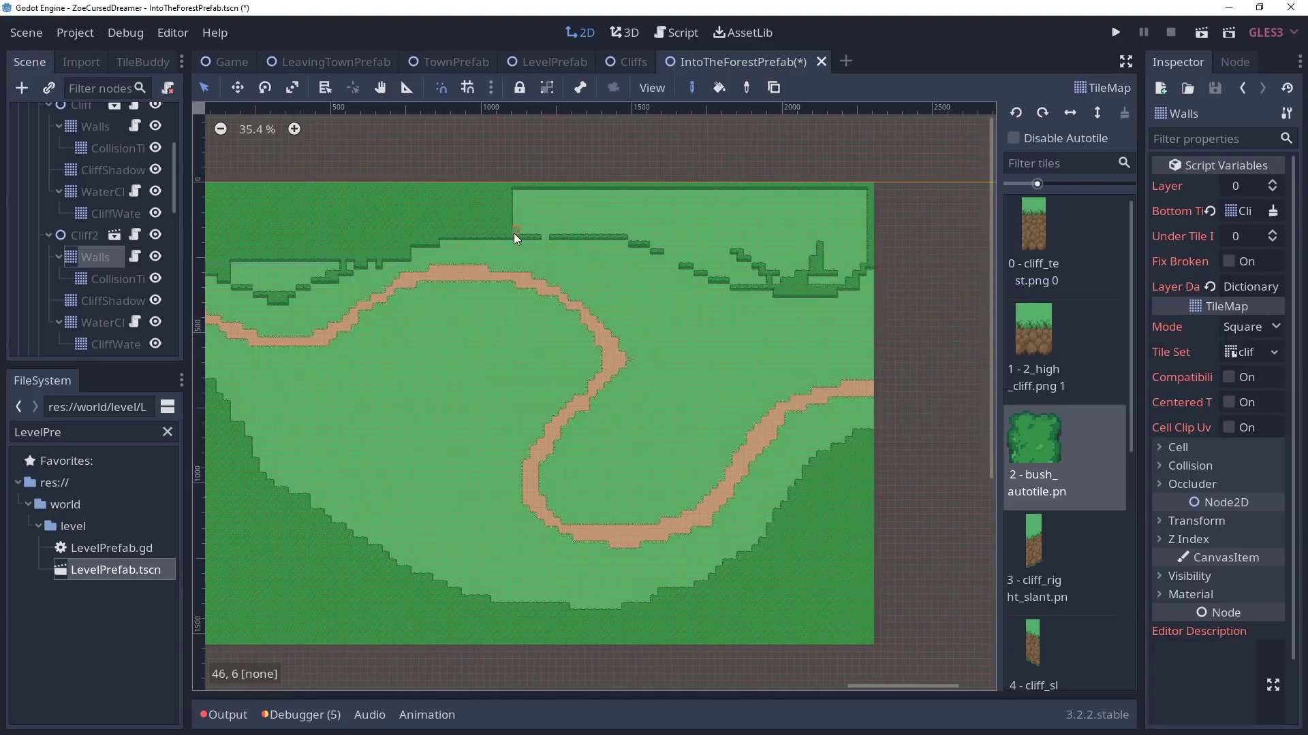
{"action": "left_click_drag", "start_coordinate": [516, 233], "coordinate": [864, 199], "text": "shift"}
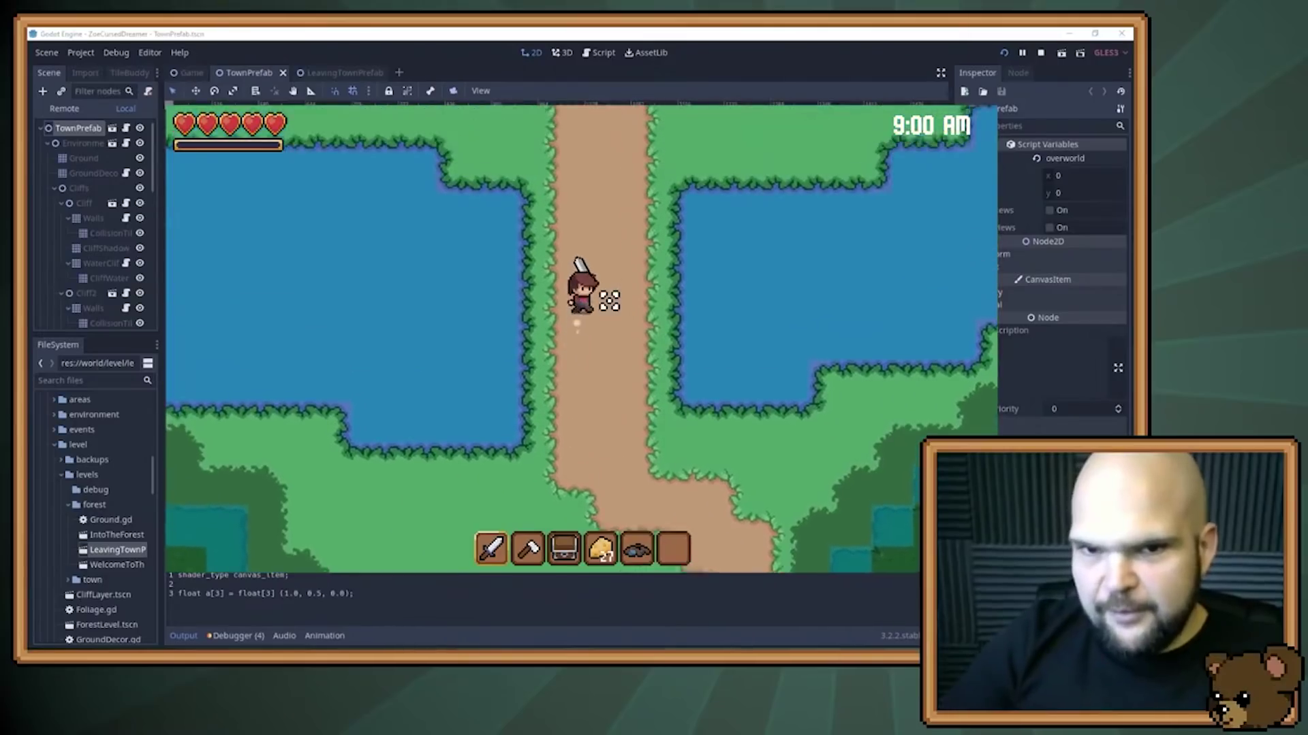
Step: Playtest the town level, walking the character up the path toward the dark forest and swinging the sword
{"action": "key", "text": "Right"}
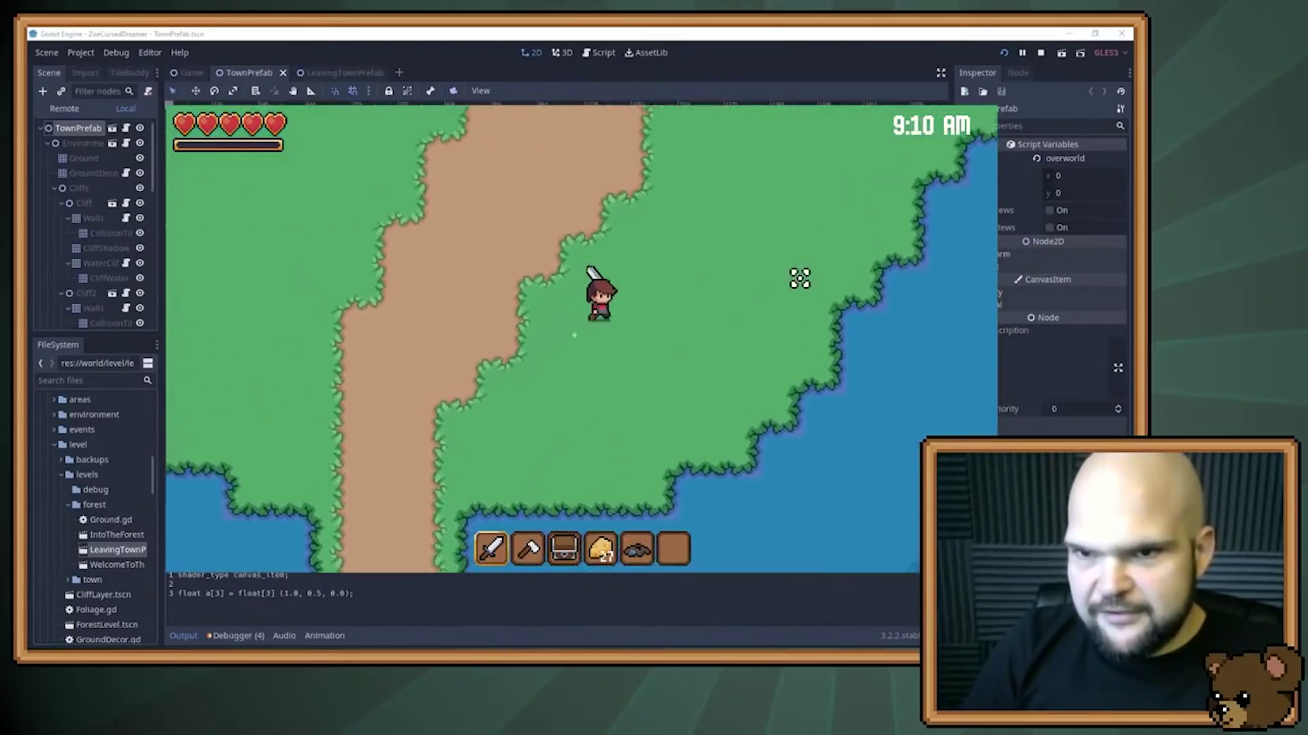
{"action": "key", "text": "Right"}
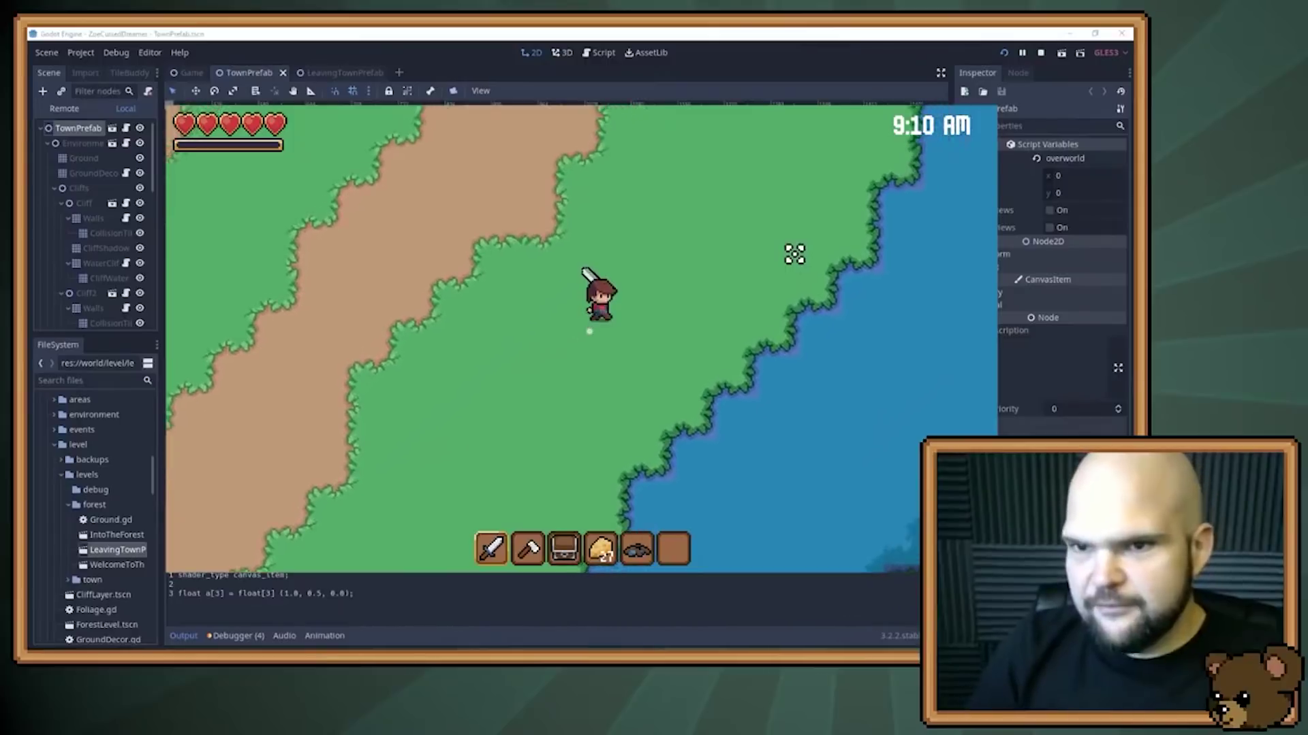
{"action": "key", "text": "Up"}
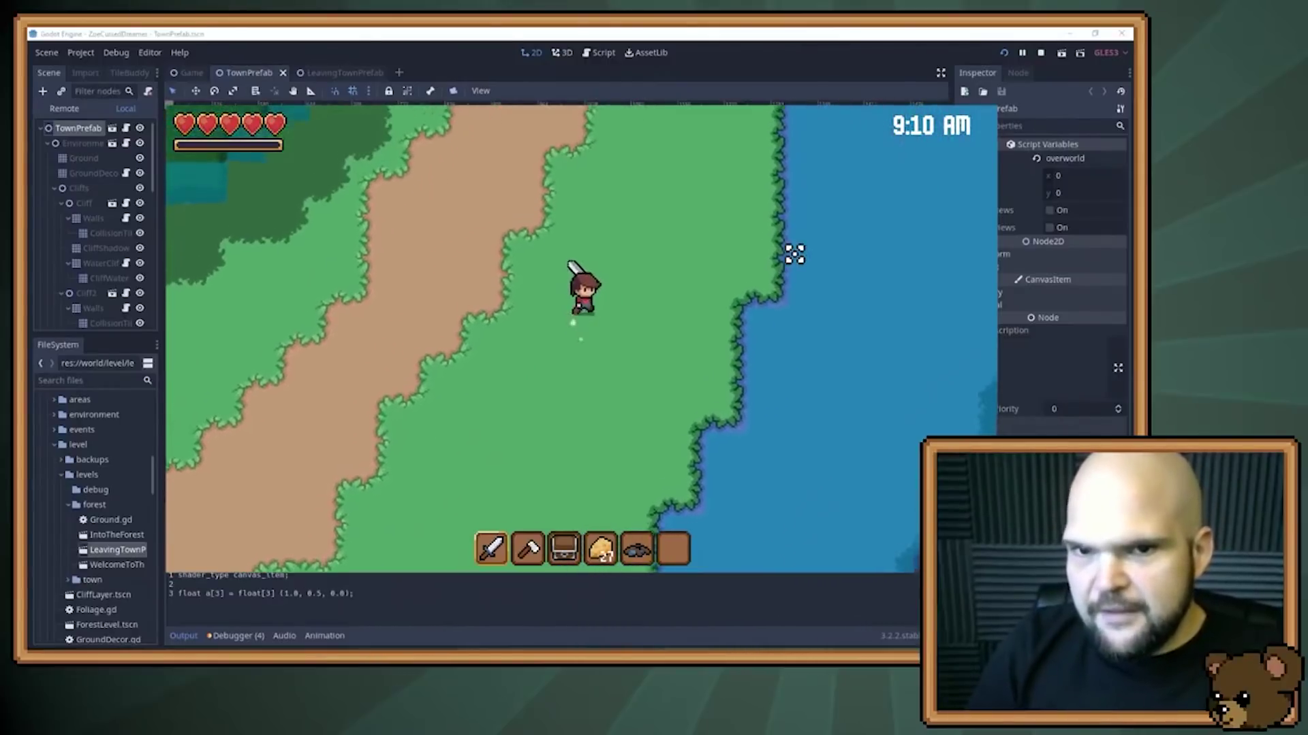
{"action": "key", "text": "Up"}
{"action": "left_click", "coordinate": [782, 208]}
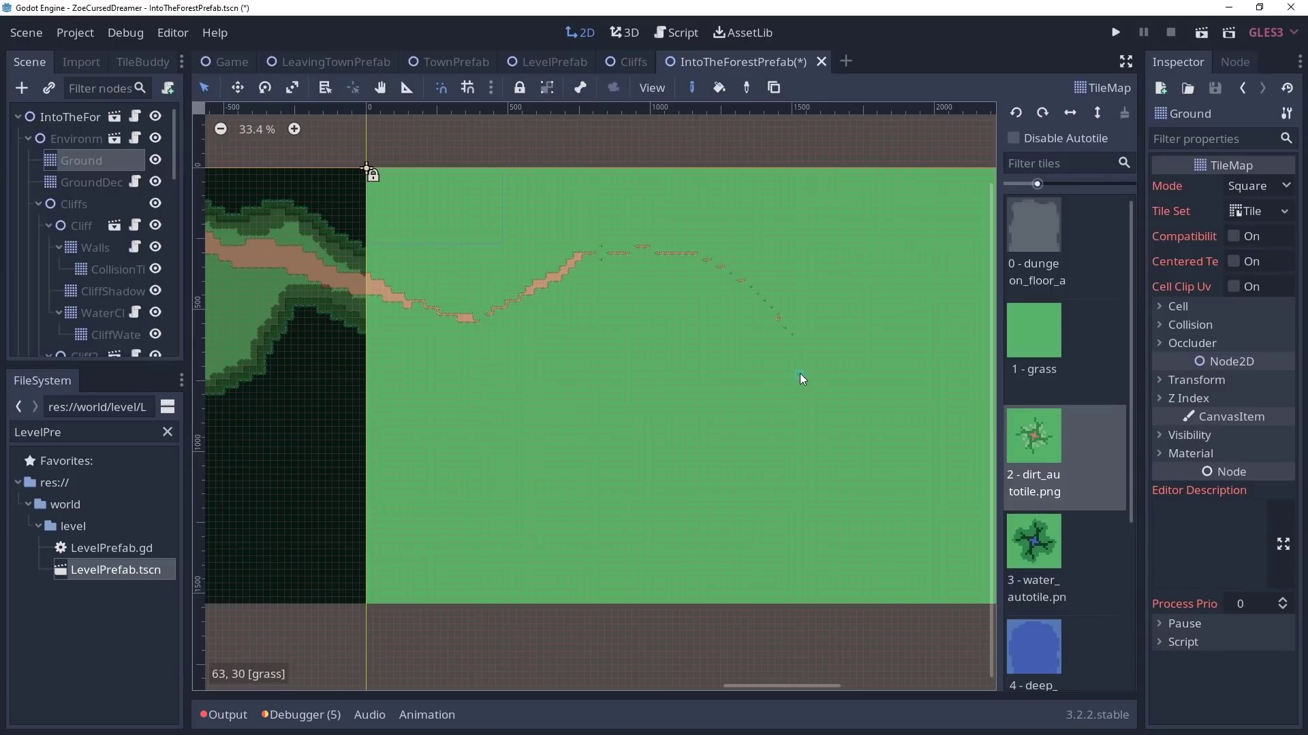
Step: Paint a dirt patch curving toward the upper right of the forest tilemap
{"action": "middle_click_drag", "start_coordinate": [799, 378], "coordinate": [705, 342]}
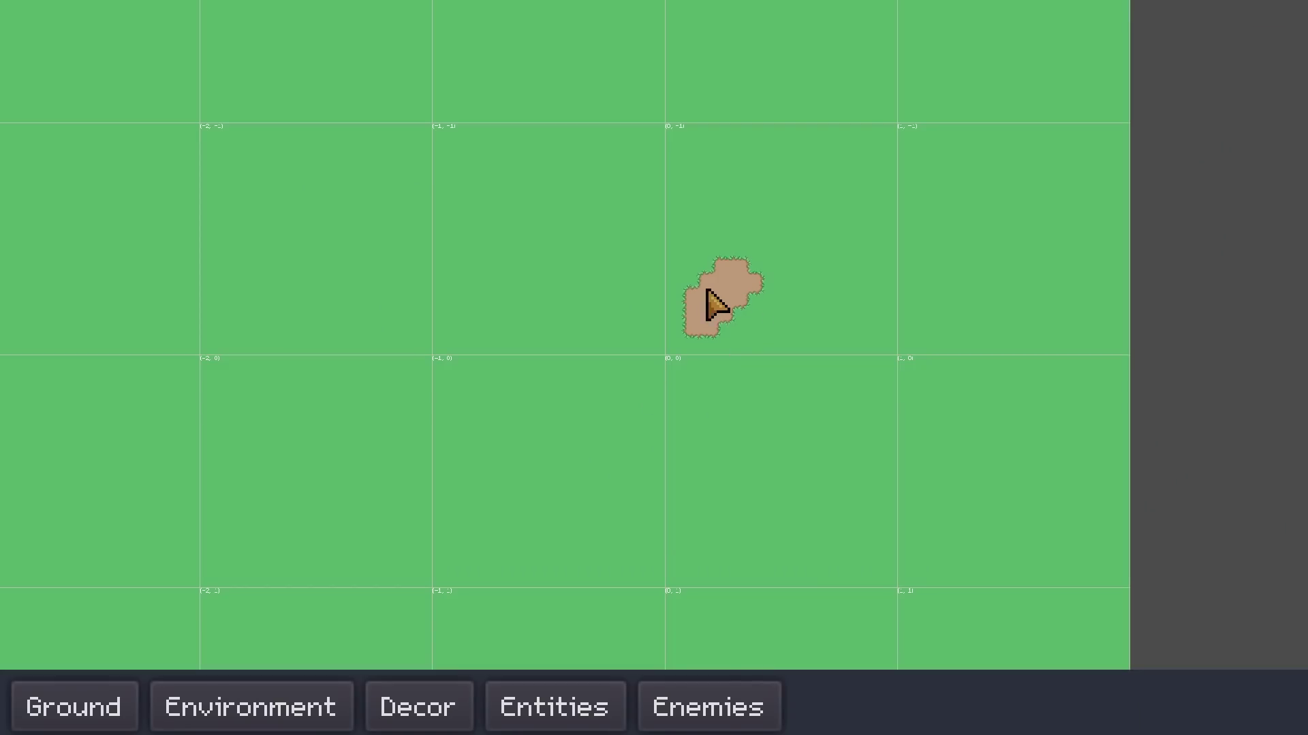
{"action": "mouse_move", "coordinate": [706, 300]}
{"action": "left_mouse_down"}
{"action": "mouse_move", "coordinate": [776, 250]}
{"action": "mouse_move", "coordinate": [953, 251]}
{"action": "left_mouse_up"}
{"action": "middle_click_drag", "start_coordinate": [1003, 338], "coordinate": [696, 348]}
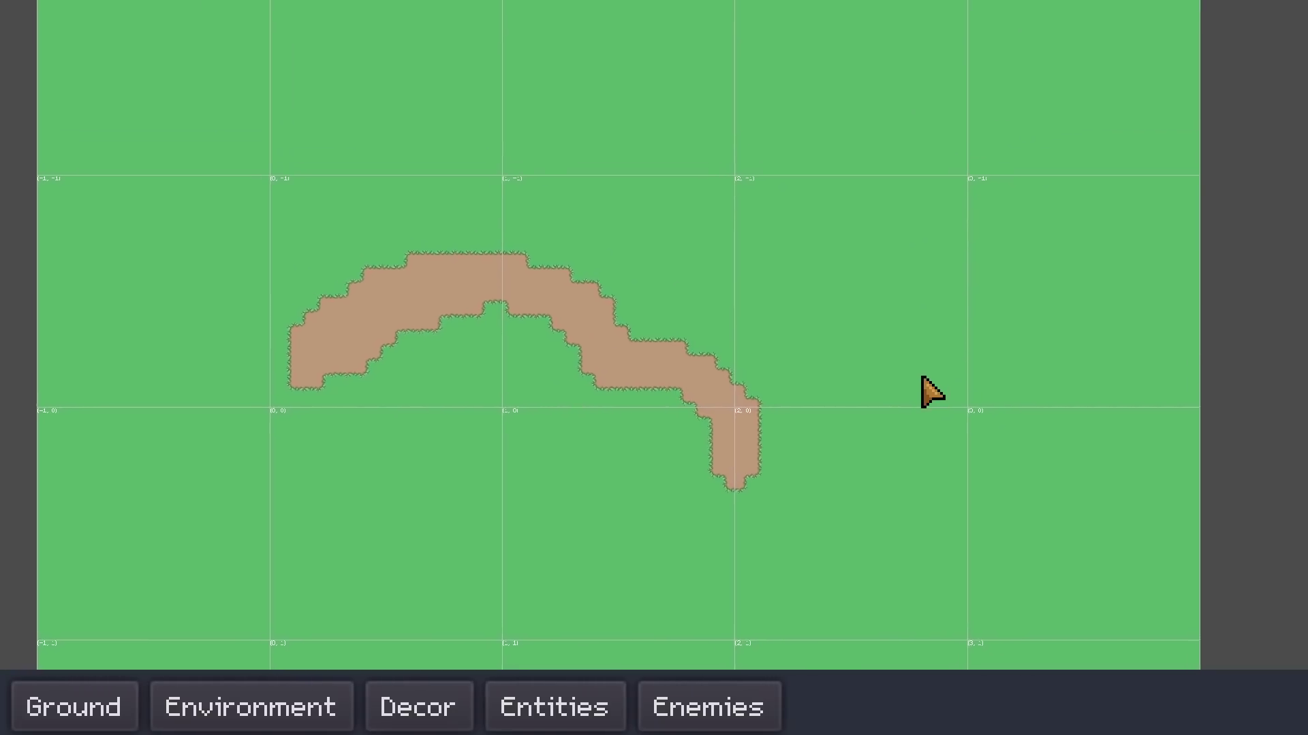
Step: Paint cross-shaped patches and a long strip running up to the top of the map with the grass brush
{"action": "middle_click_drag", "start_coordinate": [916, 380], "coordinate": [892, 310]}
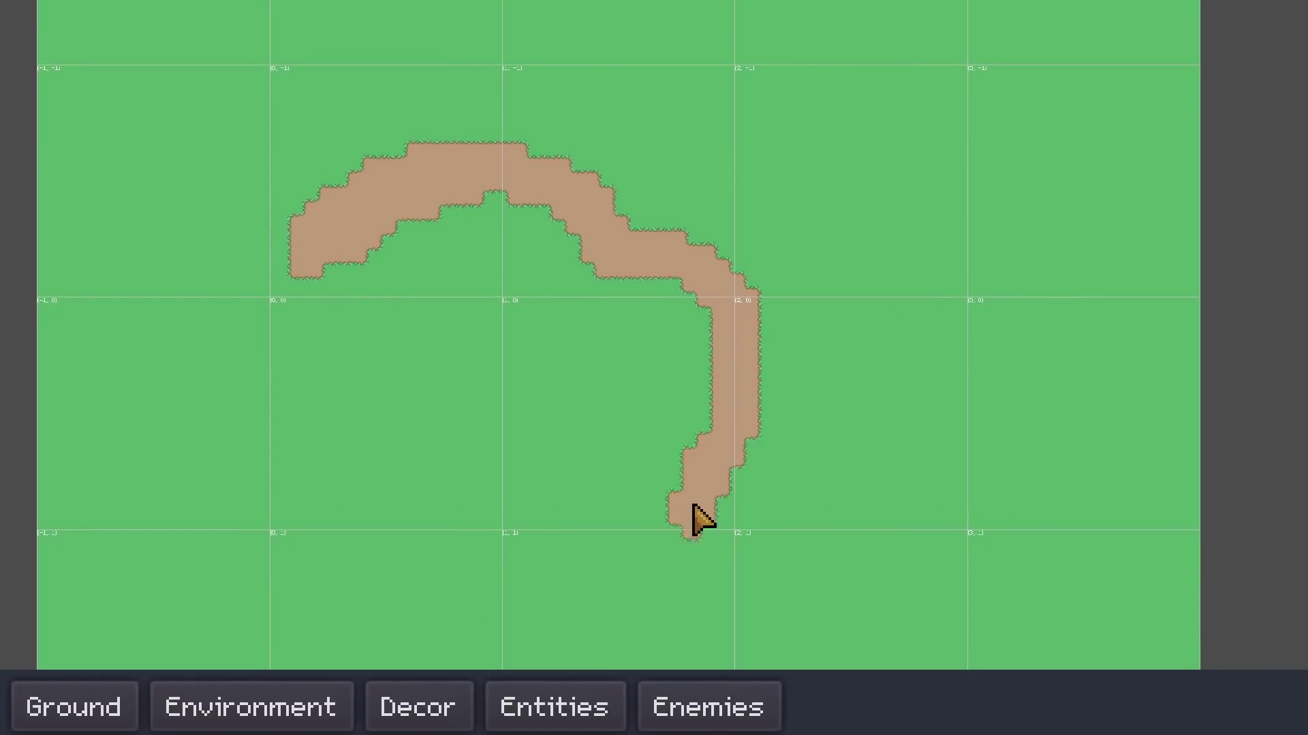
{"action": "scroll", "coordinate": [439, 346], "scroll_direction": "up", "scroll_amount": 3}
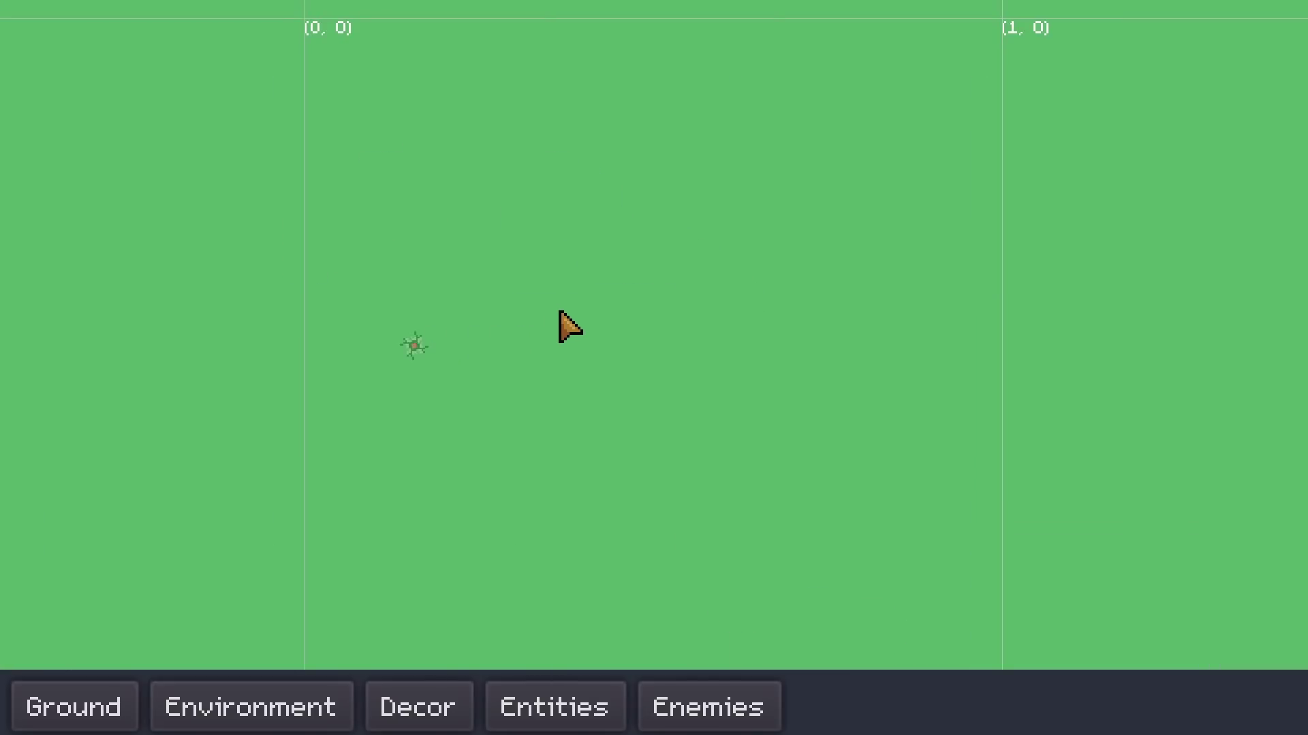
{"action": "left_click", "coordinate": [769, 337]}
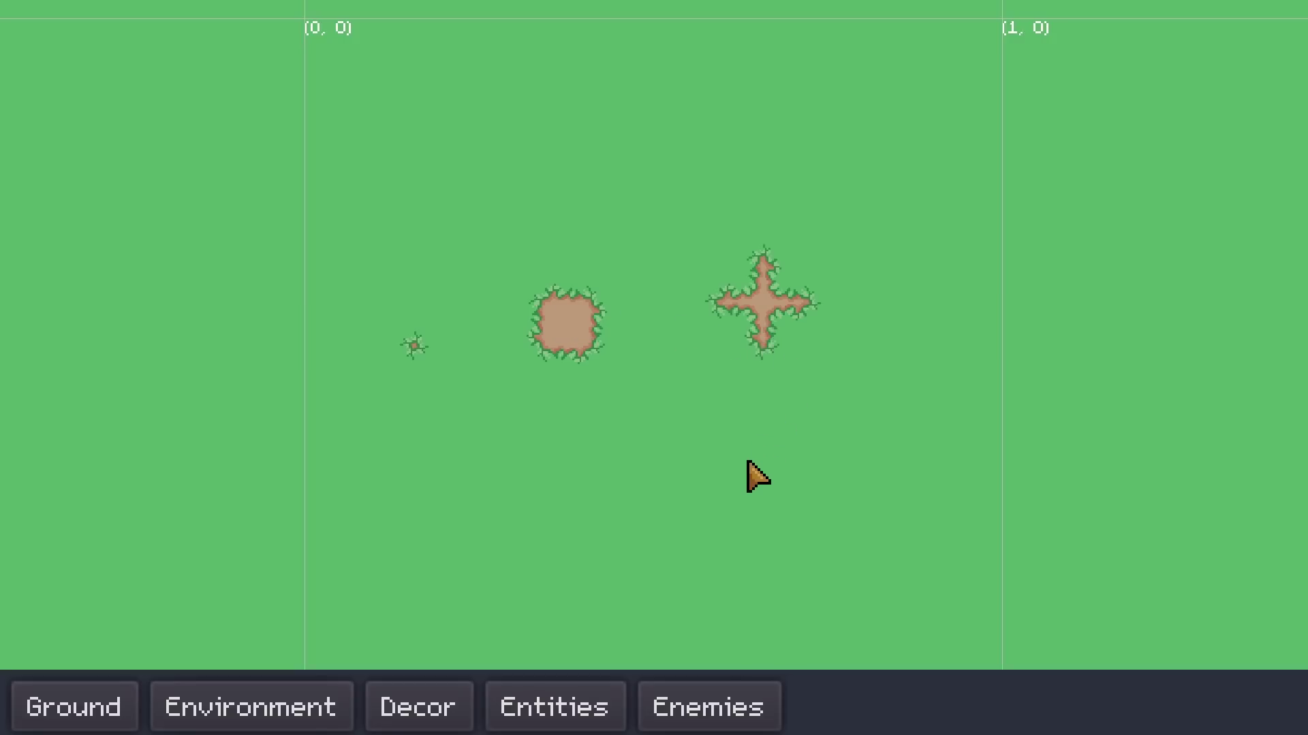
{"action": "left_click", "coordinate": [609, 545]}
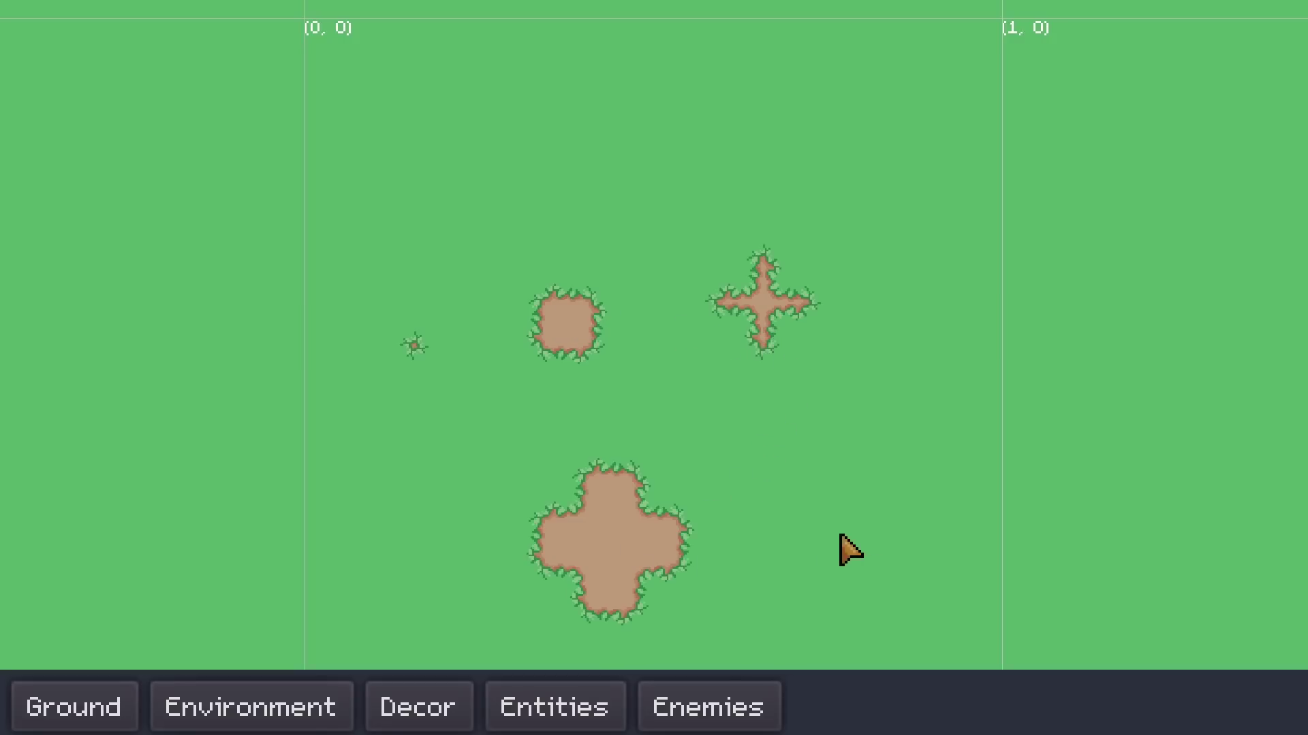
{"action": "left_click_drag", "start_coordinate": [920, 473], "coordinate": [746, 95]}
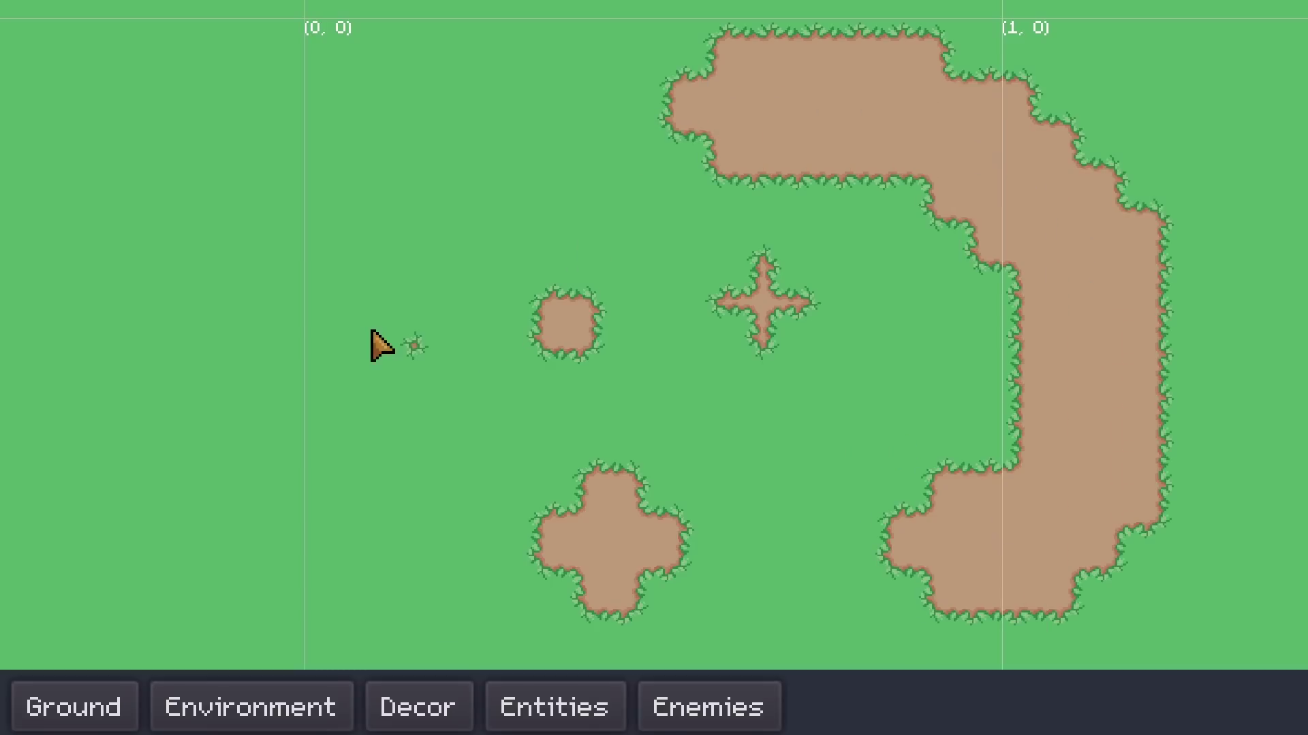
{"action": "mouse_move", "coordinate": [183, 418]}
{"action": "left_mouse_down"}
{"action": "mouse_move", "coordinate": [245, 225]}
{"action": "mouse_move", "coordinate": [470, 82]}
{"action": "left_mouse_up"}
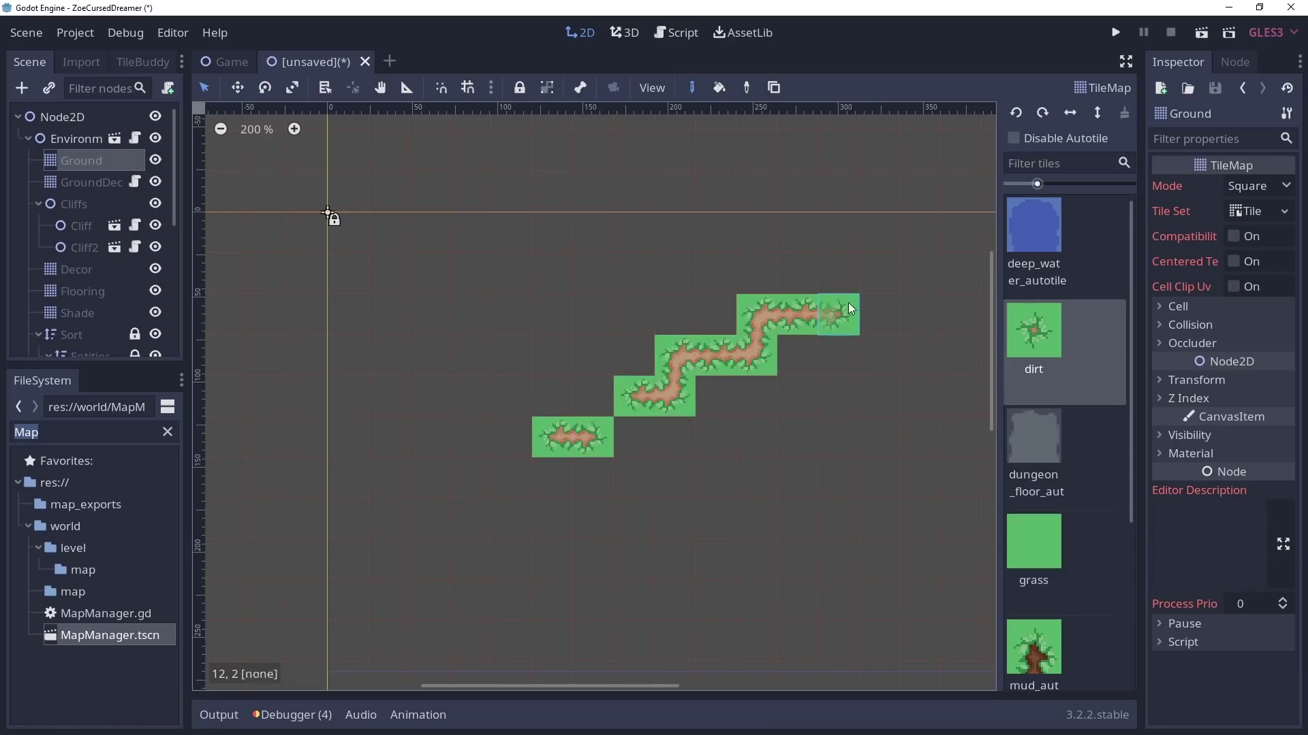
{"action": "mouse_move", "coordinate": [849, 309]}
{"action": "left_mouse_down"}
{"action": "mouse_move", "coordinate": [385, 558]}
{"action": "mouse_move", "coordinate": [476, 563]}
{"action": "mouse_move", "coordinate": [787, 476]}
{"action": "mouse_move", "coordinate": [928, 394]}
{"action": "mouse_move", "coordinate": [736, 424]}
{"action": "mouse_move", "coordinate": [543, 391]}
{"action": "mouse_move", "coordinate": [657, 385]}
{"action": "left_mouse_up"}
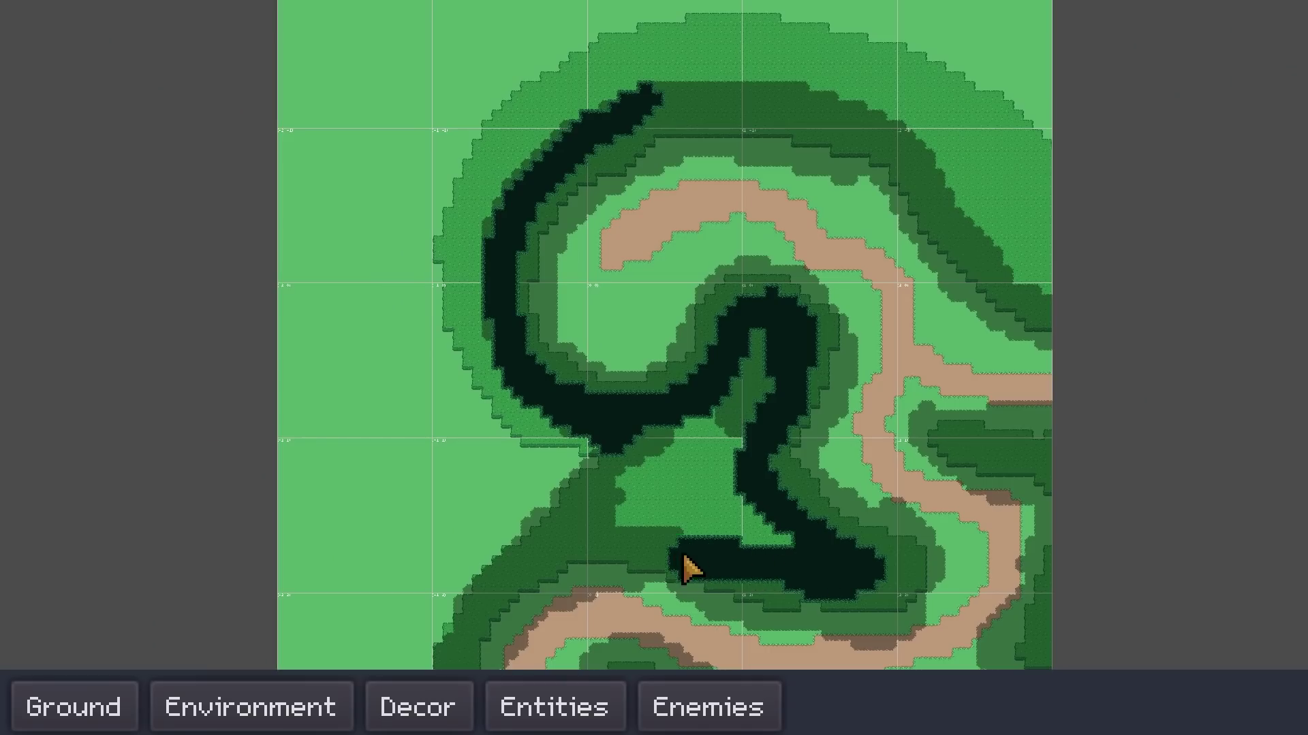
Step: Join the dark stroke into the spiral and paint dark grass strips and a curved hook around it
{"action": "mouse_move", "coordinate": [687, 571]}
{"action": "left_mouse_down"}
{"action": "mouse_move", "coordinate": [573, 545]}
{"action": "mouse_move", "coordinate": [648, 461]}
{"action": "mouse_move", "coordinate": [692, 477]}
{"action": "mouse_move", "coordinate": [624, 488]}
{"action": "left_mouse_up"}
{"action": "middle_click_drag", "start_coordinate": [623, 489], "coordinate": [603, 350]}
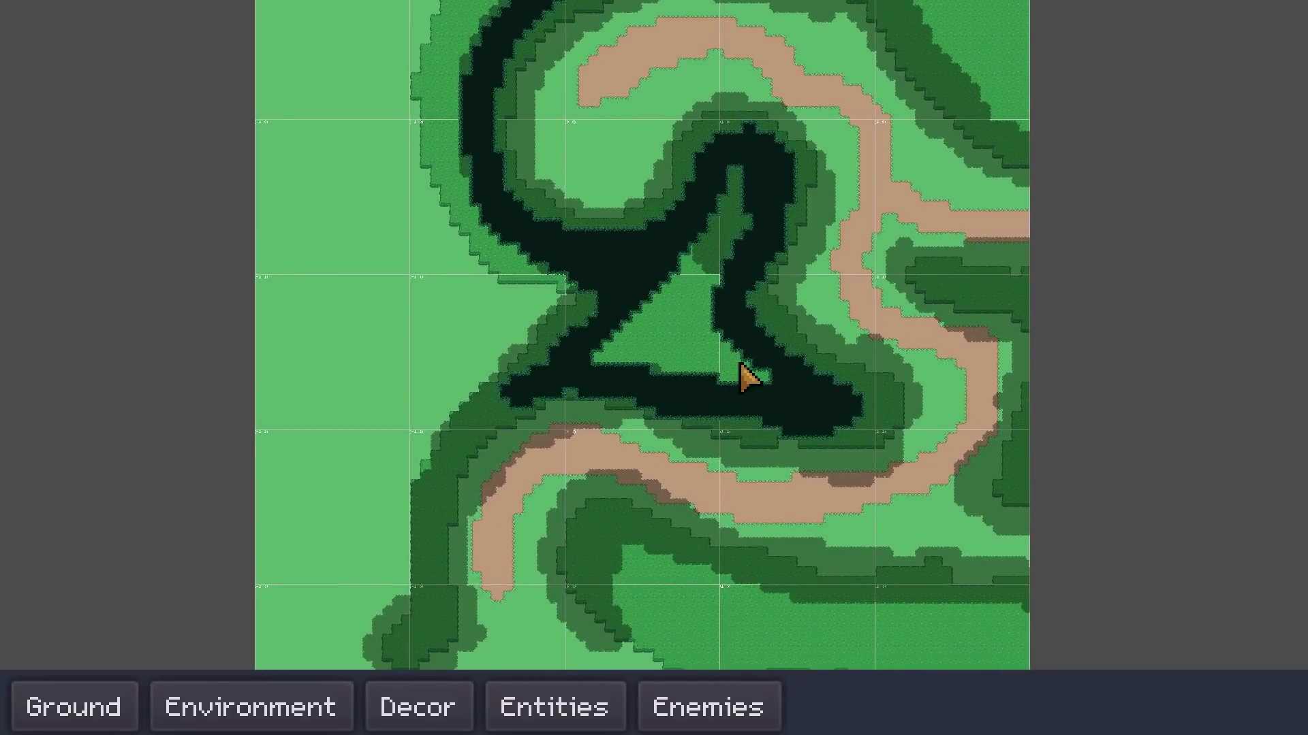
{"action": "mouse_move", "coordinate": [742, 379]}
{"action": "left_mouse_down"}
{"action": "mouse_move", "coordinate": [715, 344]}
{"action": "mouse_move", "coordinate": [735, 233]}
{"action": "left_mouse_up"}
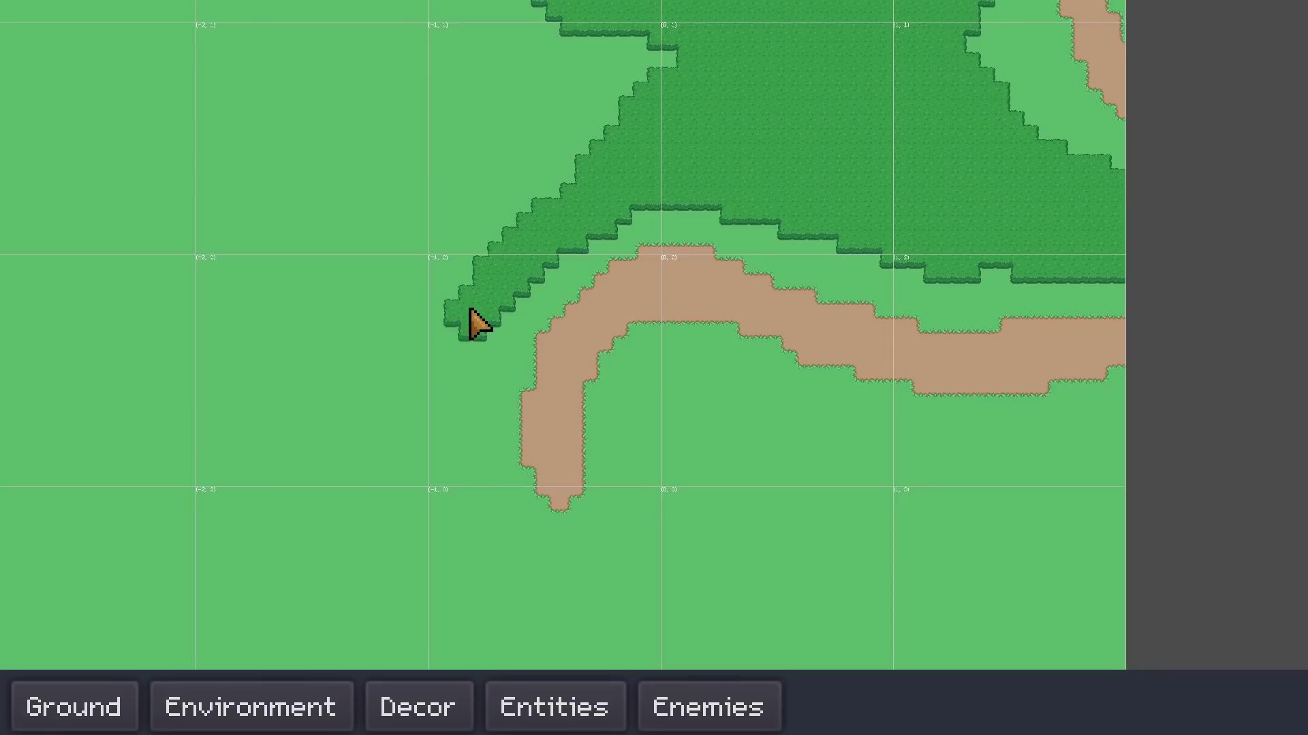
{"action": "left_click_drag", "start_coordinate": [476, 321], "coordinate": [572, 208]}
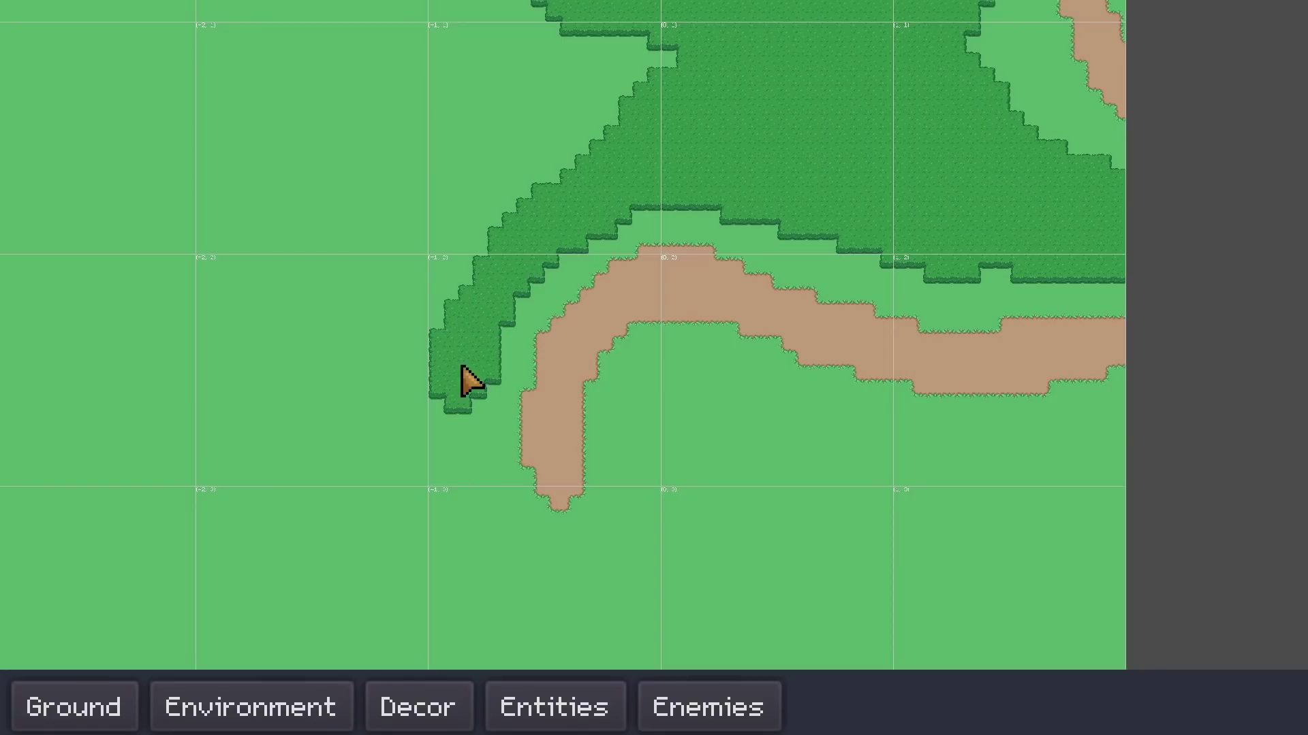
{"action": "left_click_drag", "start_coordinate": [458, 398], "coordinate": [453, 487]}
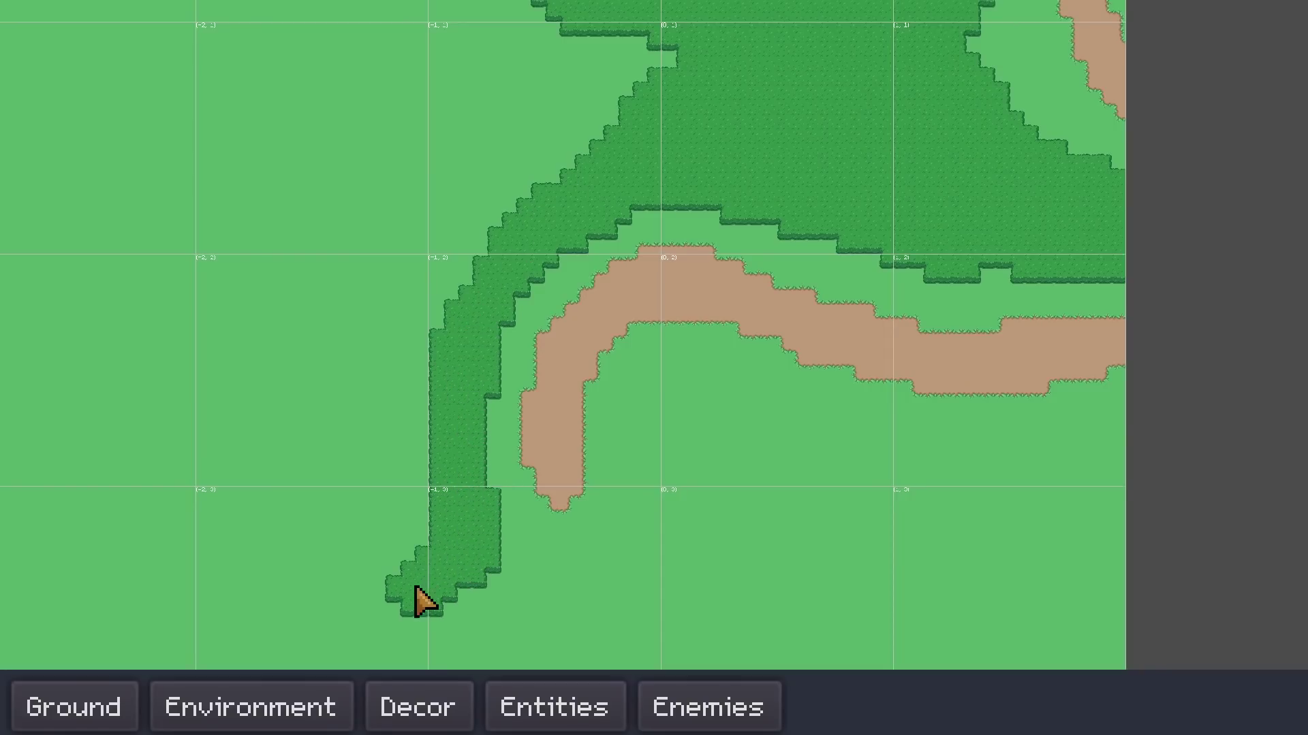
{"action": "left_click_drag", "start_coordinate": [856, 606], "coordinate": [727, 449]}
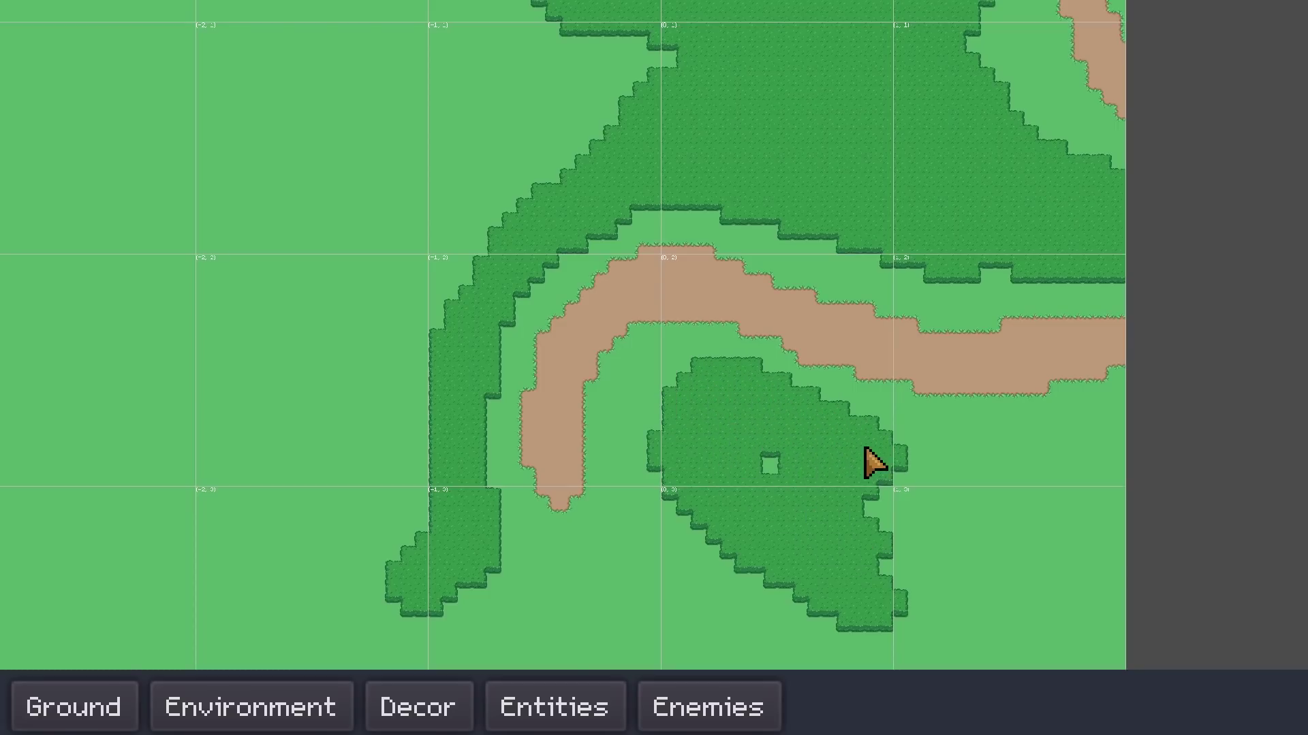
Step: Erase a cross-shaped hole and carve curved winding channels through the large grass oval
{"action": "middle_click_drag", "start_coordinate": [807, 469], "coordinate": [602, 383]}
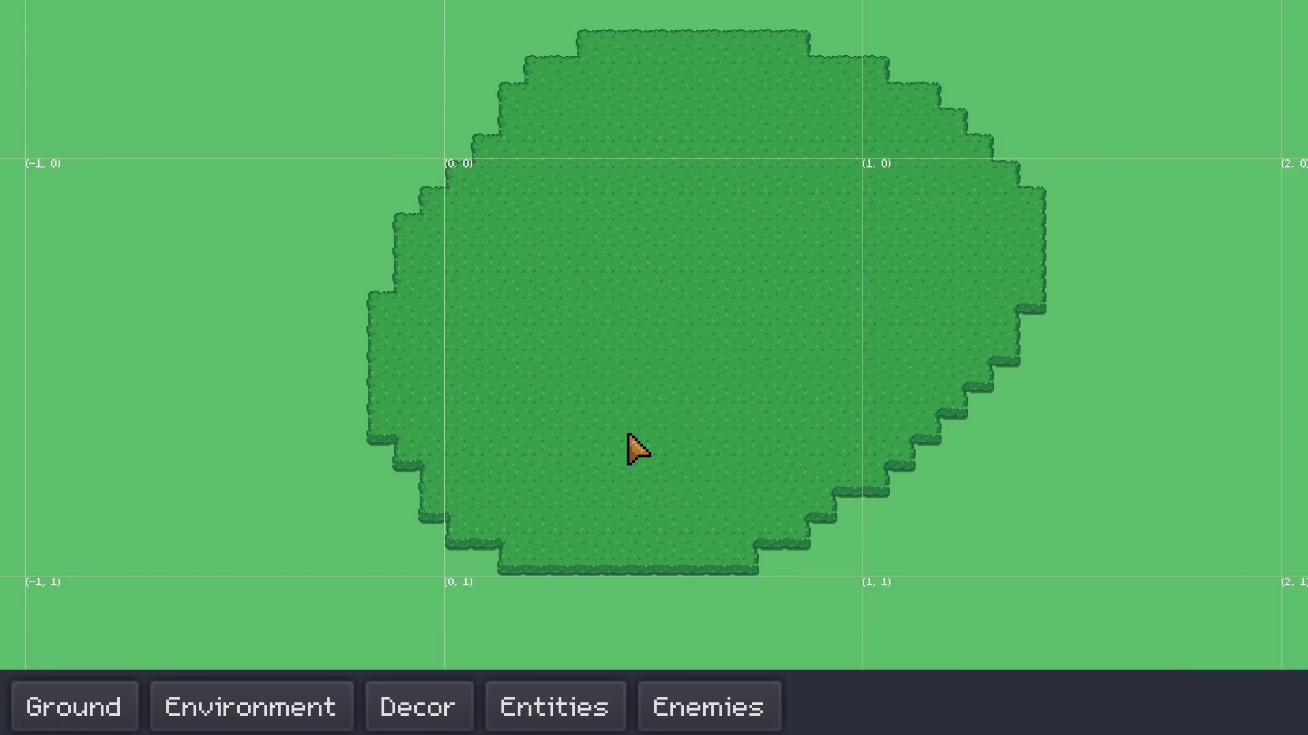
{"action": "right_click", "coordinate": [631, 447]}
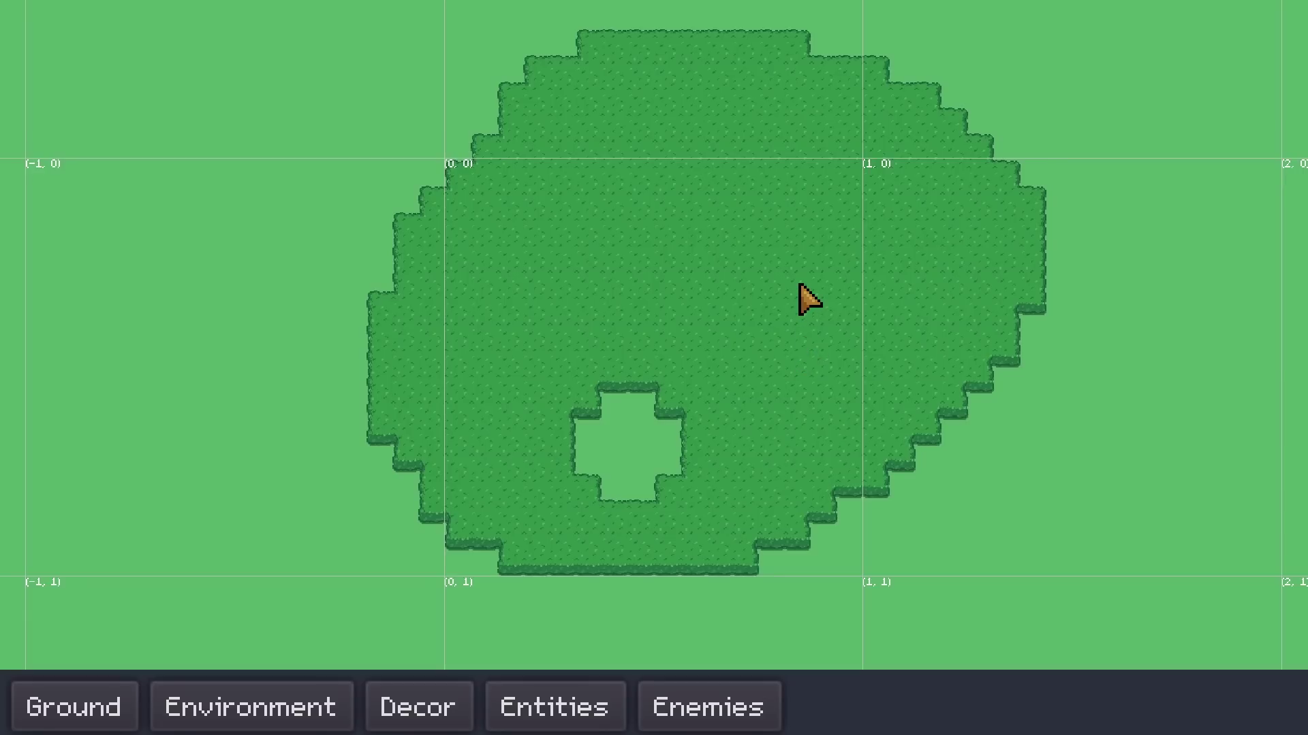
{"action": "mouse_move", "coordinate": [807, 297]}
{"action": "right_mouse_down"}
{"action": "mouse_move", "coordinate": [849, 257]}
{"action": "mouse_move", "coordinate": [745, 147]}
{"action": "mouse_move", "coordinate": [572, 198]}
{"action": "mouse_move", "coordinate": [403, 289]}
{"action": "right_mouse_up"}
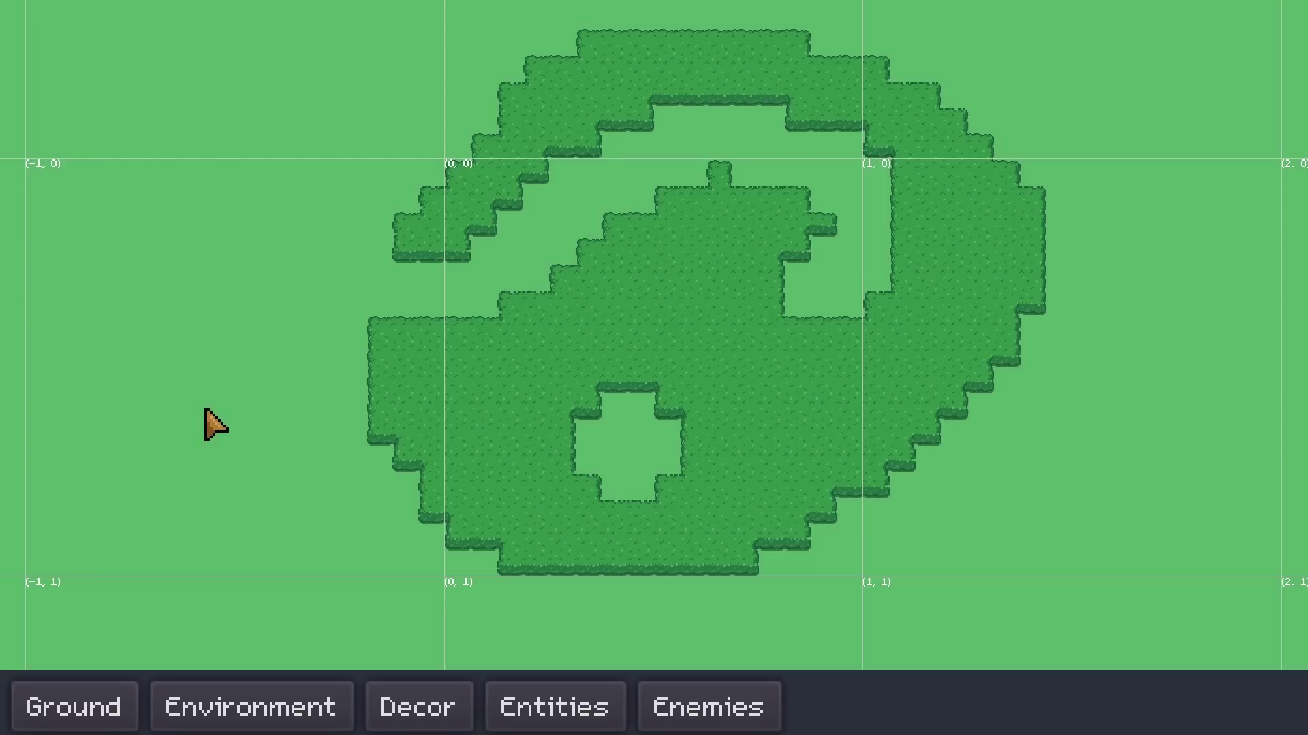
{"action": "scroll", "coordinate": [701, 438], "scroll_direction": "down", "scroll_amount": 1}
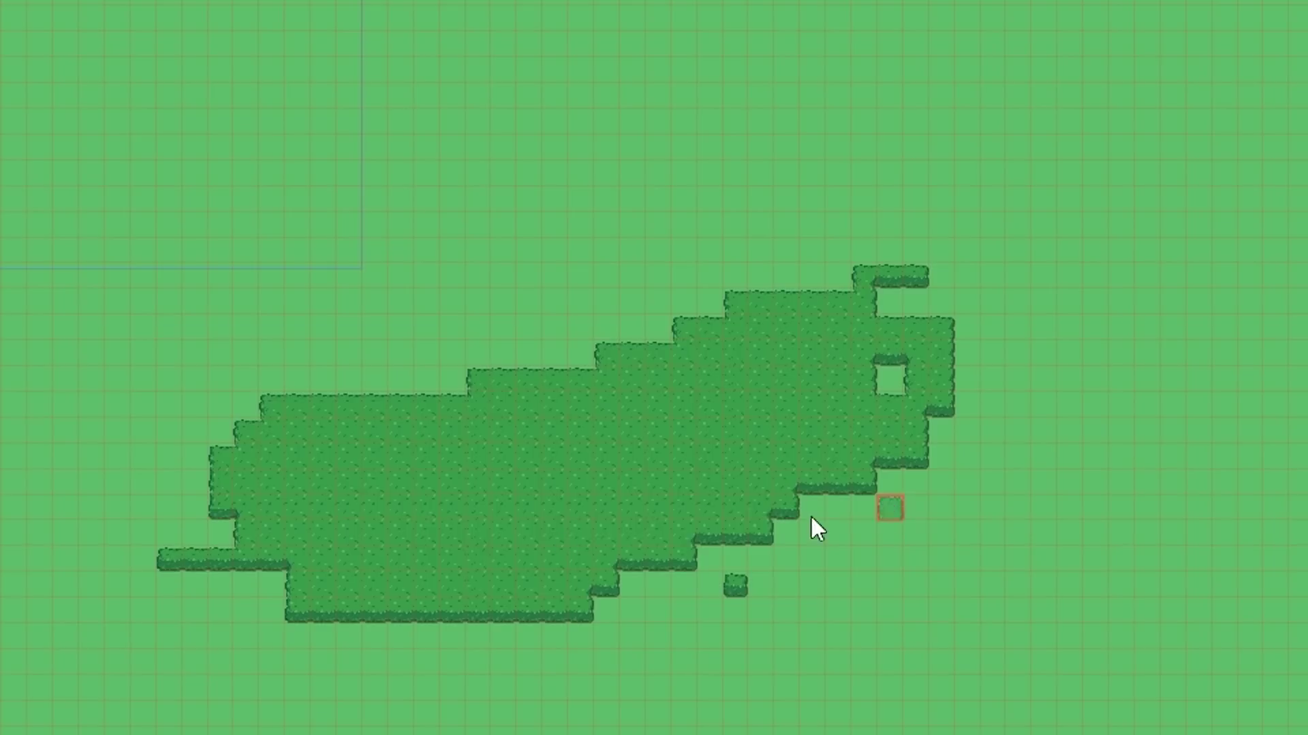
{"action": "mouse_move", "coordinate": [811, 519]}
{"action": "right_mouse_down"}
{"action": "mouse_move", "coordinate": [725, 447]}
{"action": "mouse_move", "coordinate": [481, 555]}
{"action": "mouse_move", "coordinate": [603, 607]}
{"action": "mouse_move", "coordinate": [832, 365]}
{"action": "mouse_move", "coordinate": [204, 511]}
{"action": "mouse_move", "coordinate": [204, 432]}
{"action": "mouse_move", "coordinate": [993, 297]}
{"action": "mouse_move", "coordinate": [817, 302]}
{"action": "mouse_move", "coordinate": [116, 459]}
{"action": "mouse_move", "coordinate": [665, 600]}
{"action": "mouse_move", "coordinate": [765, 472]}
{"action": "mouse_move", "coordinate": [907, 441]}
{"action": "right_mouse_up"}
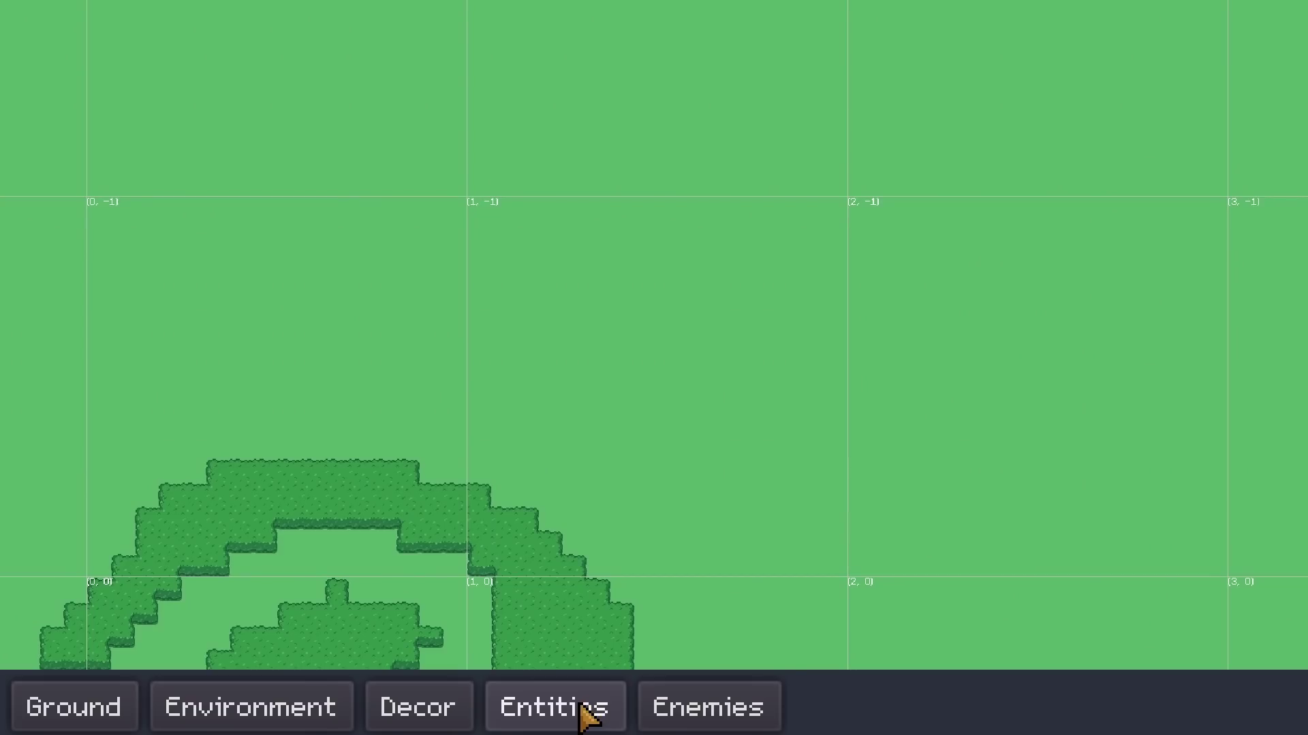
Step: Place Tree entities on the open grass from the Entities list
{"action": "left_click", "coordinate": [587, 715]}
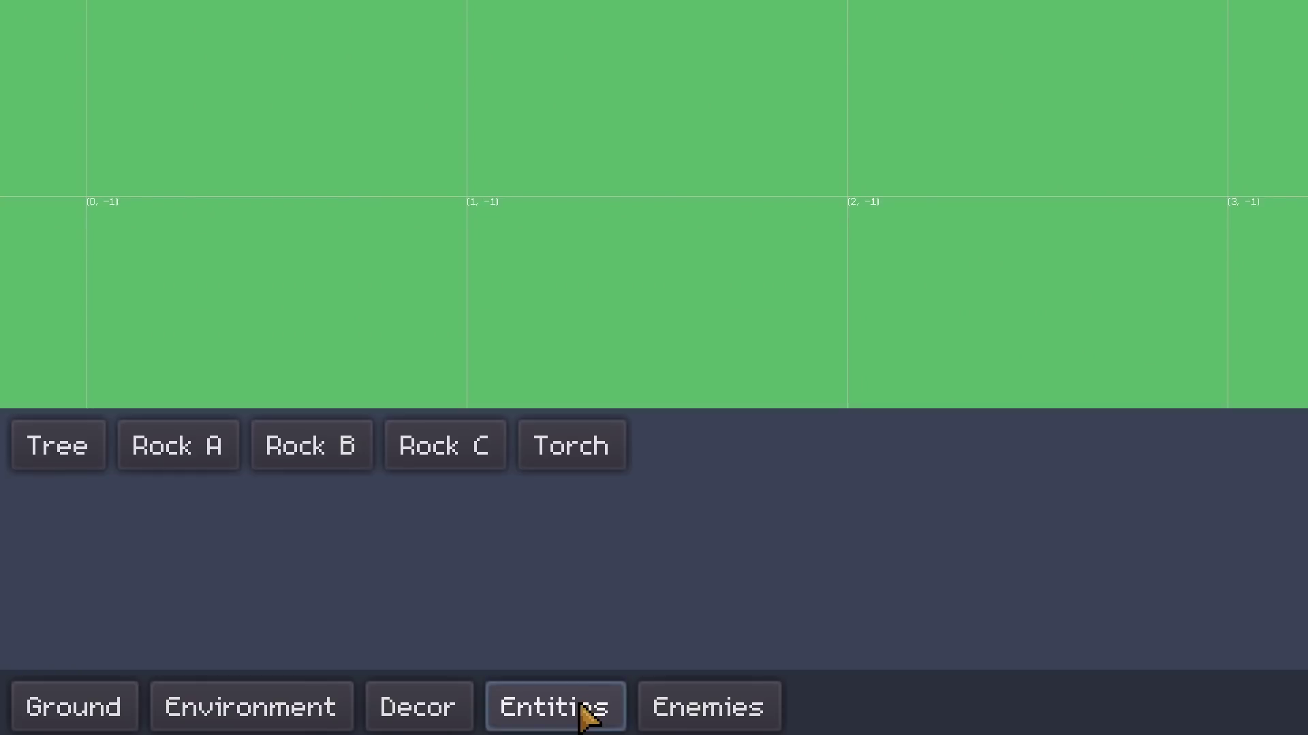
{"action": "left_click", "coordinate": [55, 449]}
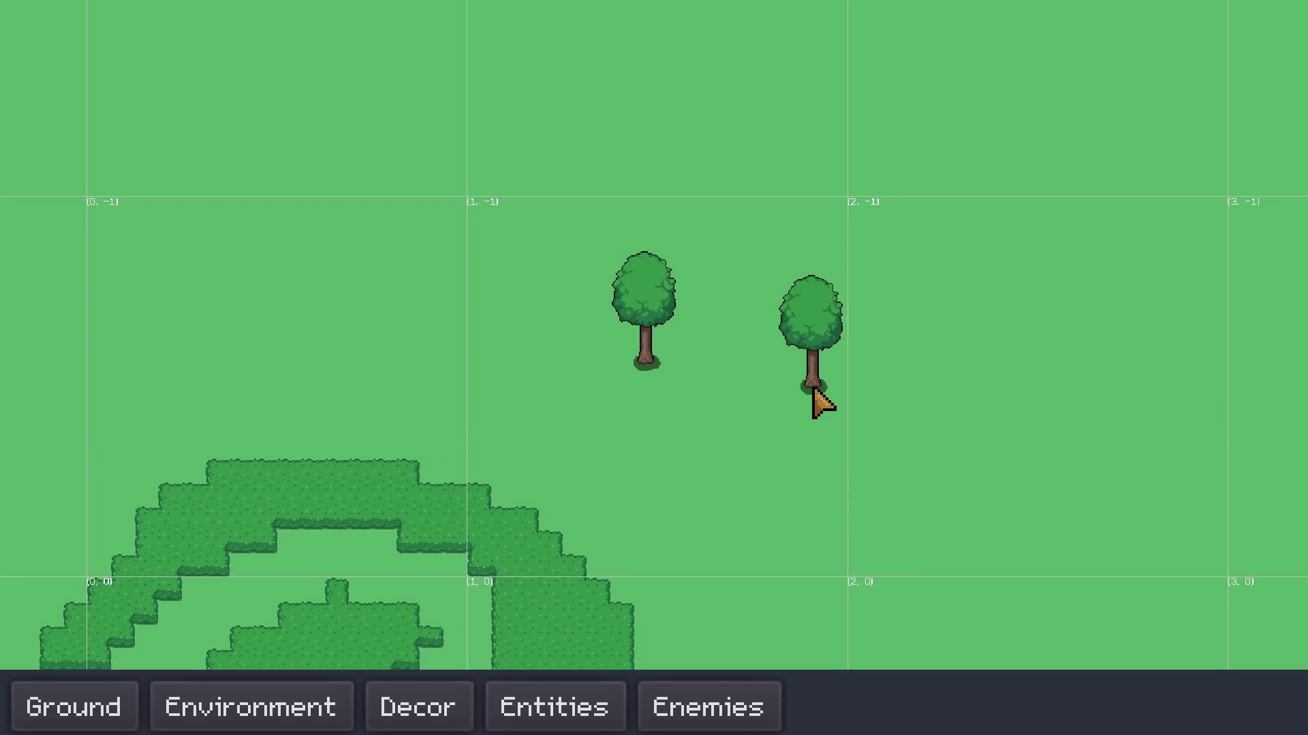
{"action": "left_click", "coordinate": [733, 523]}
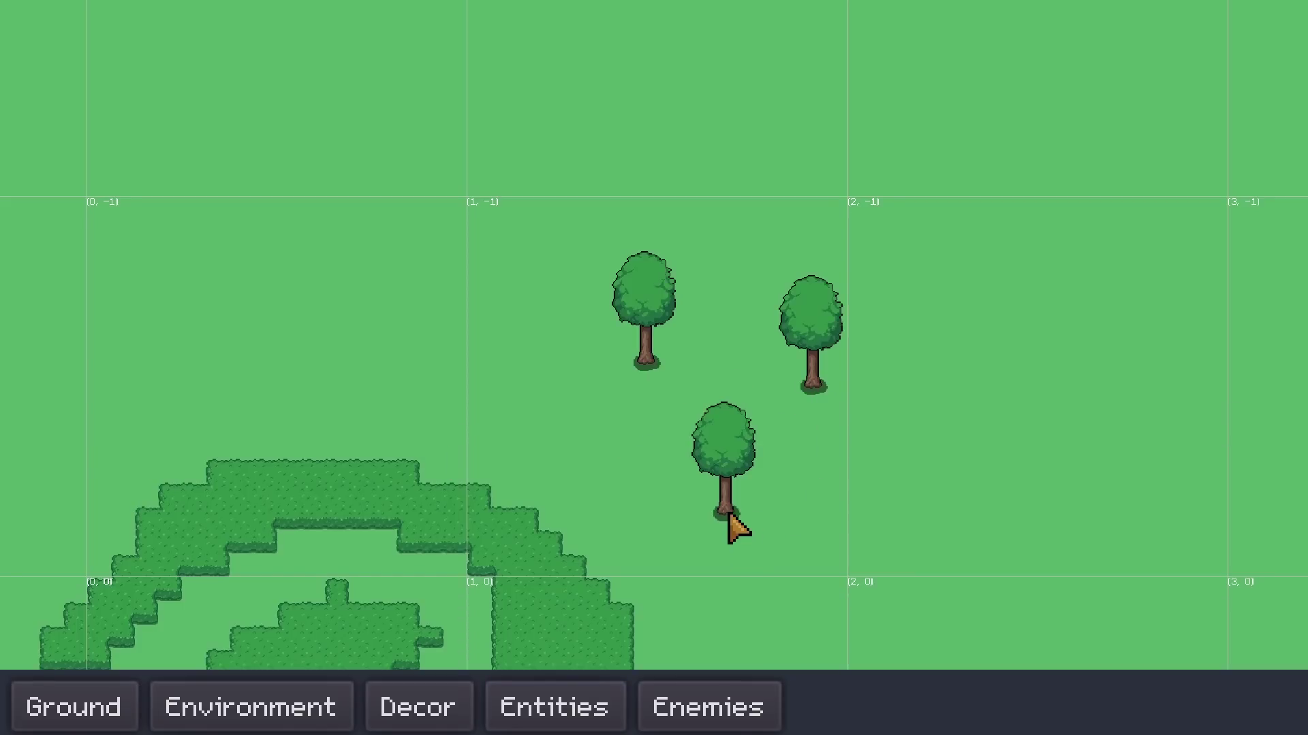
Step: Paint a dark Shade decor area around the placed trees
{"action": "left_click", "coordinate": [409, 718]}
{"action": "left_click", "coordinate": [227, 452]}
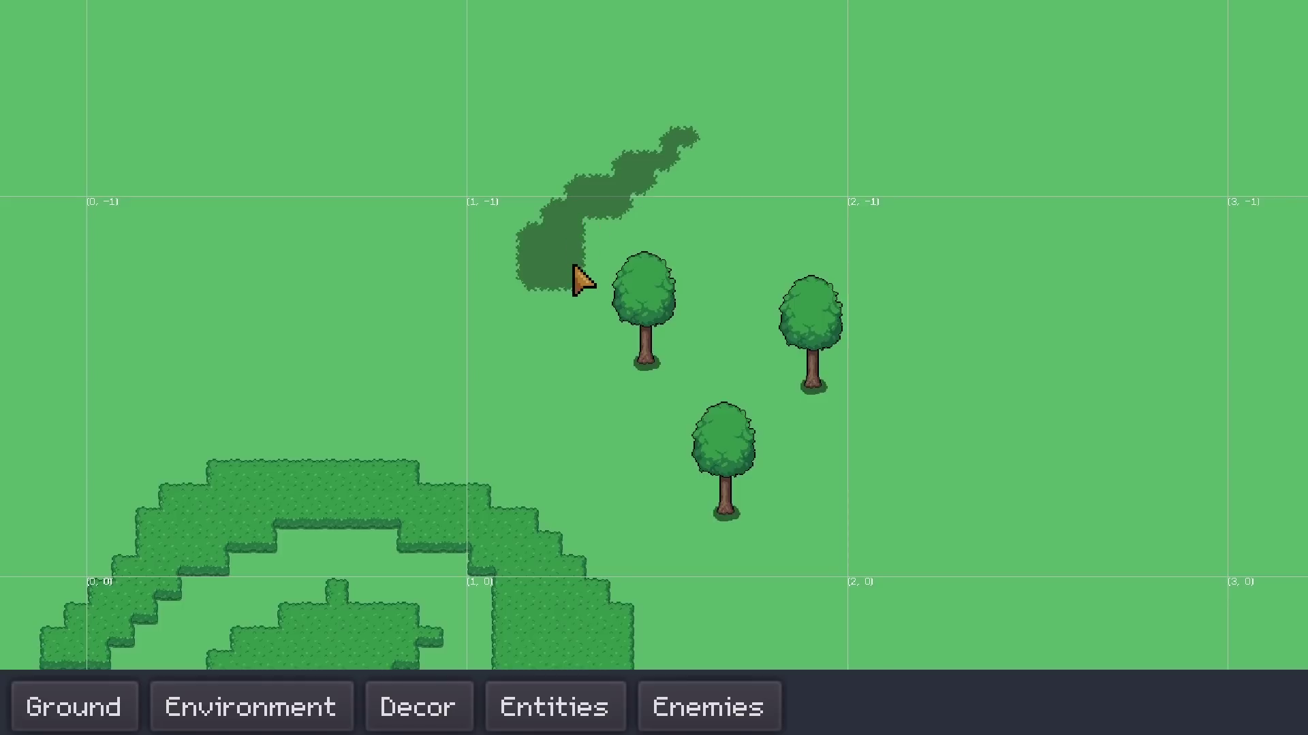
{"action": "mouse_move", "coordinate": [728, 216]}
{"action": "left_mouse_down"}
{"action": "mouse_move", "coordinate": [999, 271]}
{"action": "mouse_move", "coordinate": [687, 472]}
{"action": "mouse_move", "coordinate": [957, 374]}
{"action": "mouse_move", "coordinate": [847, 528]}
{"action": "left_mouse_up"}
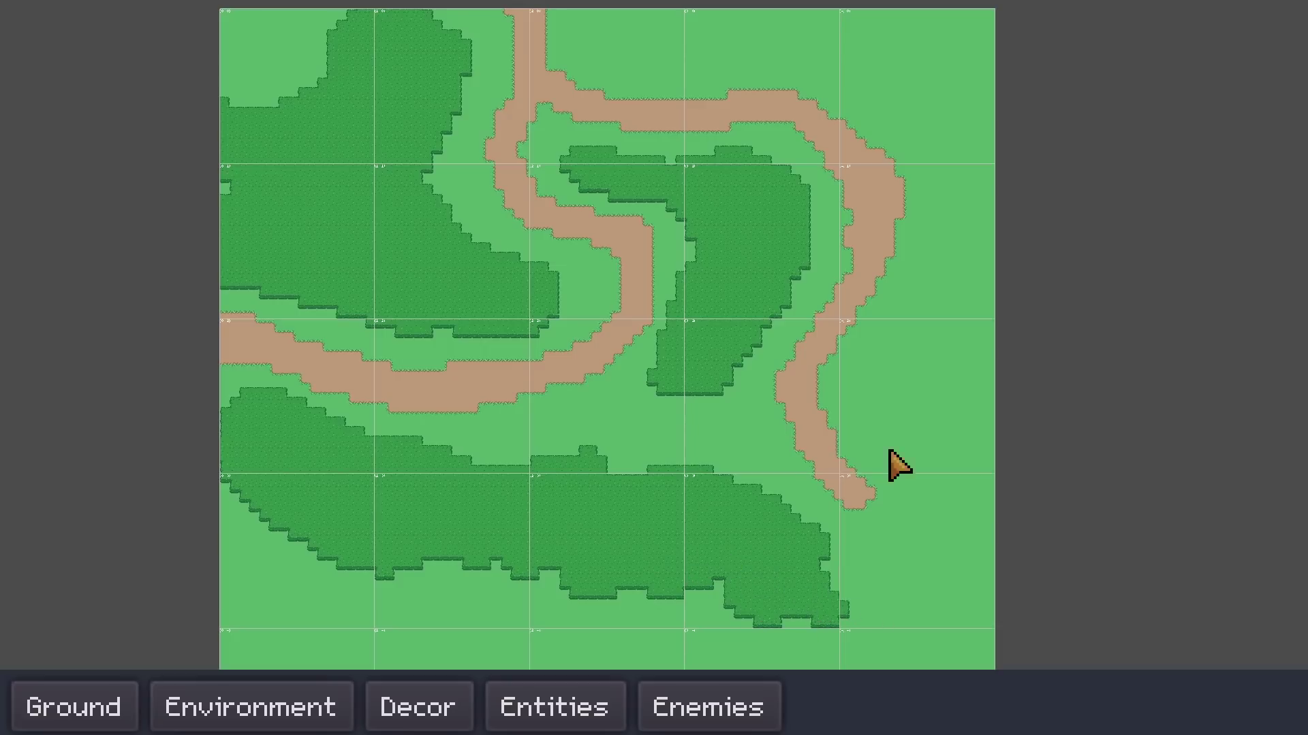
{"action": "mouse_move", "coordinate": [891, 393]}
{"action": "middle_mouse_down"}
{"action": "mouse_move", "coordinate": [835, 365]}
{"action": "mouse_move", "coordinate": [695, 342]}
{"action": "mouse_move", "coordinate": [662, 376]}
{"action": "middle_mouse_up"}
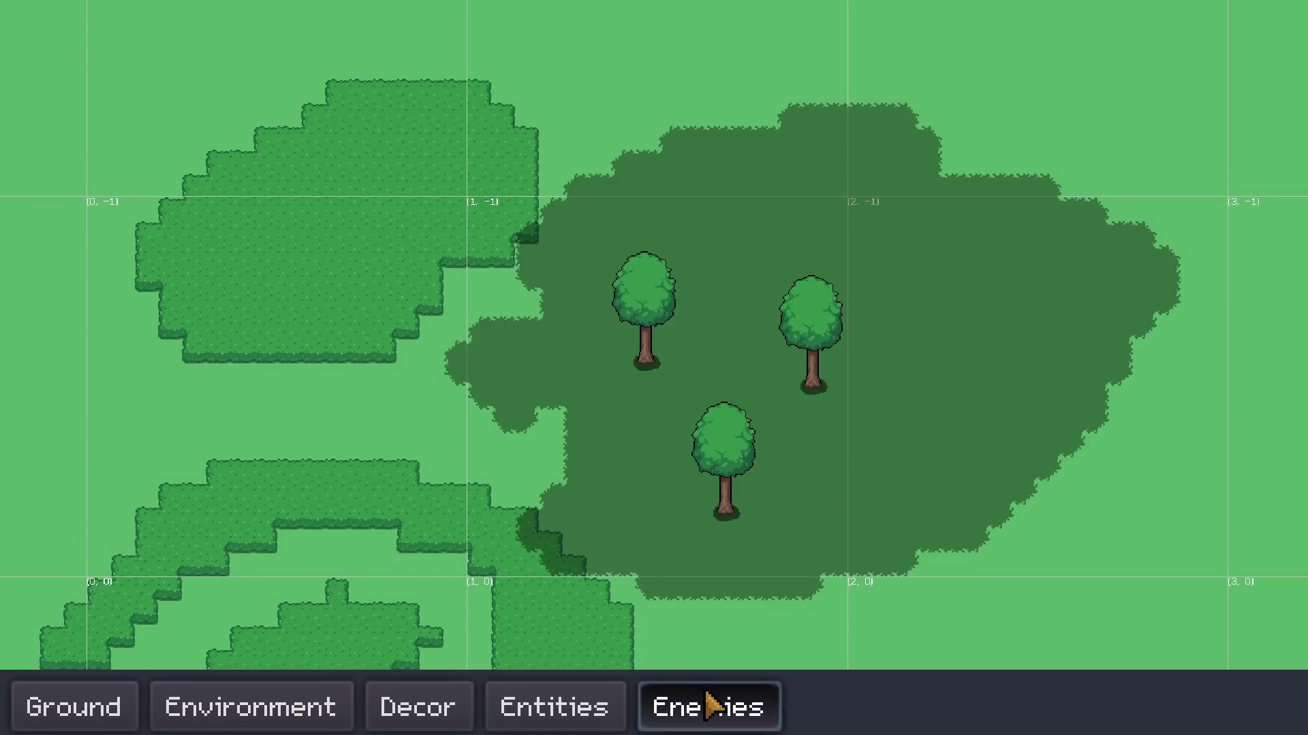
Step: Paint a ring of Skelly enemies to the right of the forest from the Enemies list
{"action": "left_click", "coordinate": [711, 707]}
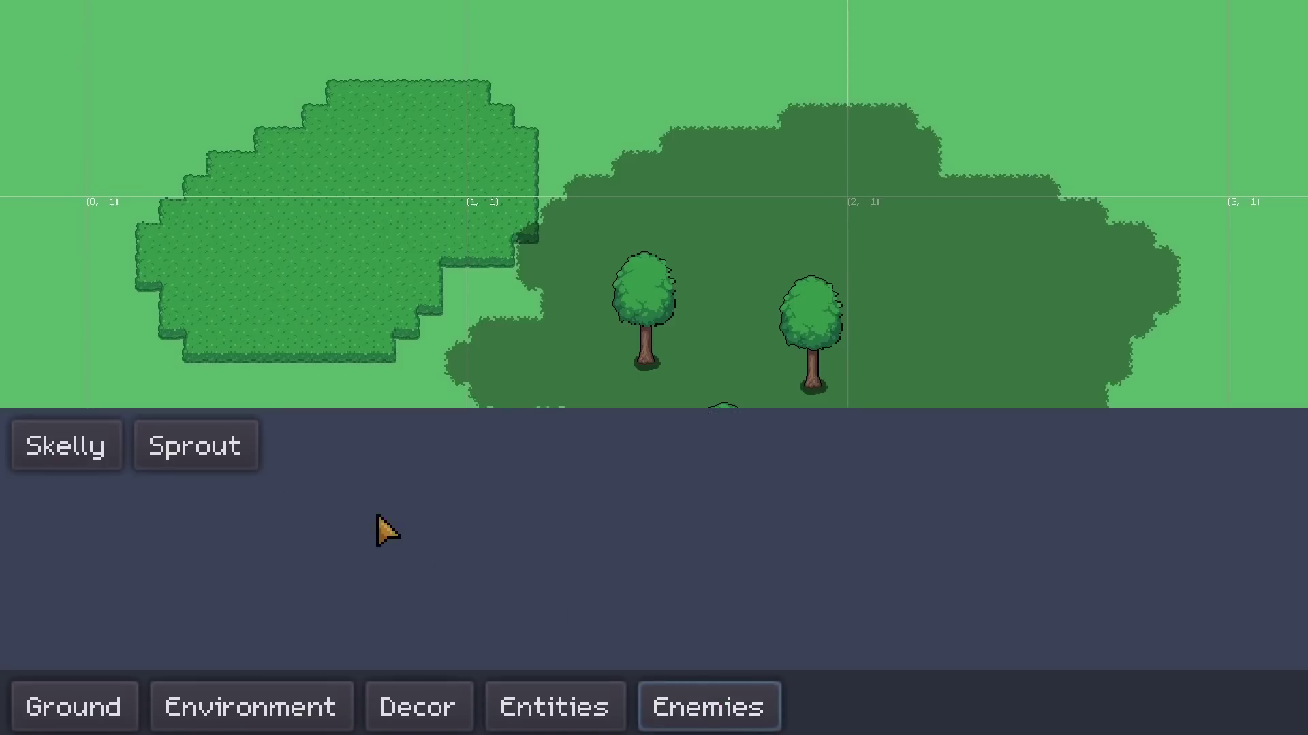
{"action": "left_click", "coordinate": [90, 450]}
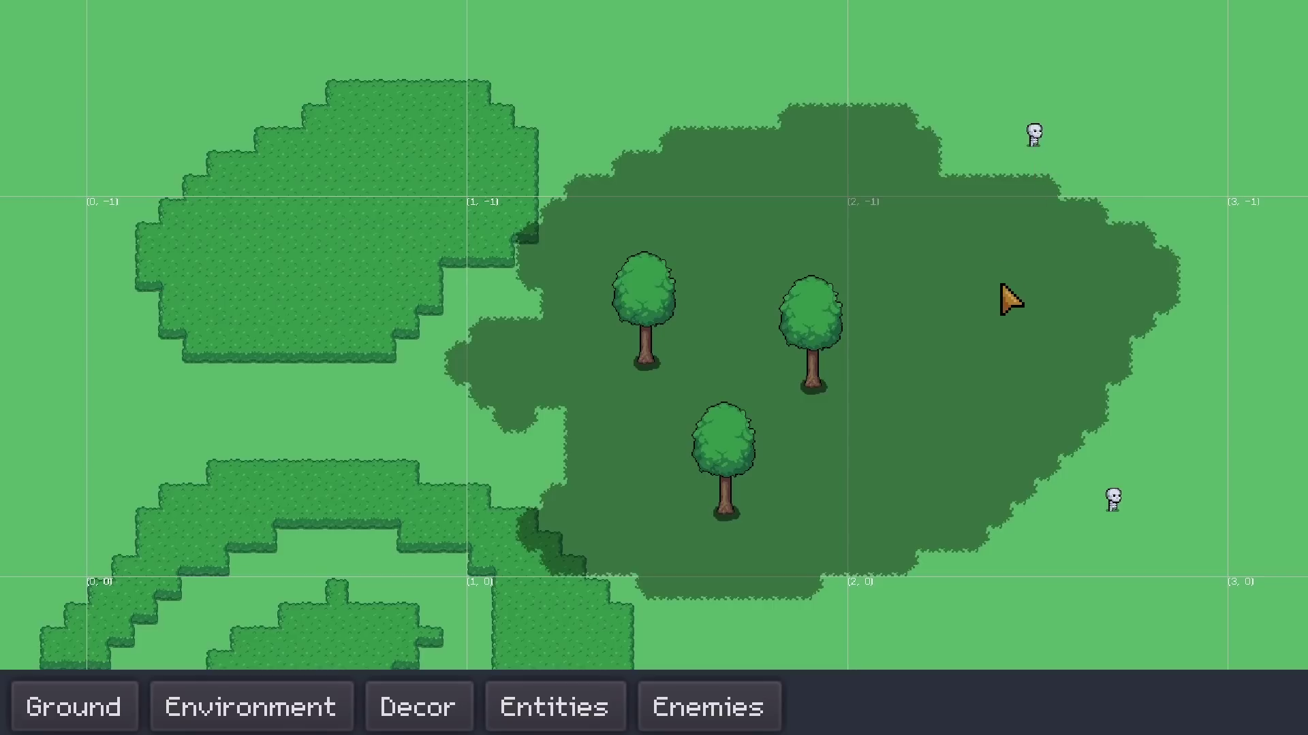
{"action": "left_click_drag", "start_coordinate": [1136, 353], "coordinate": [1104, 382]}
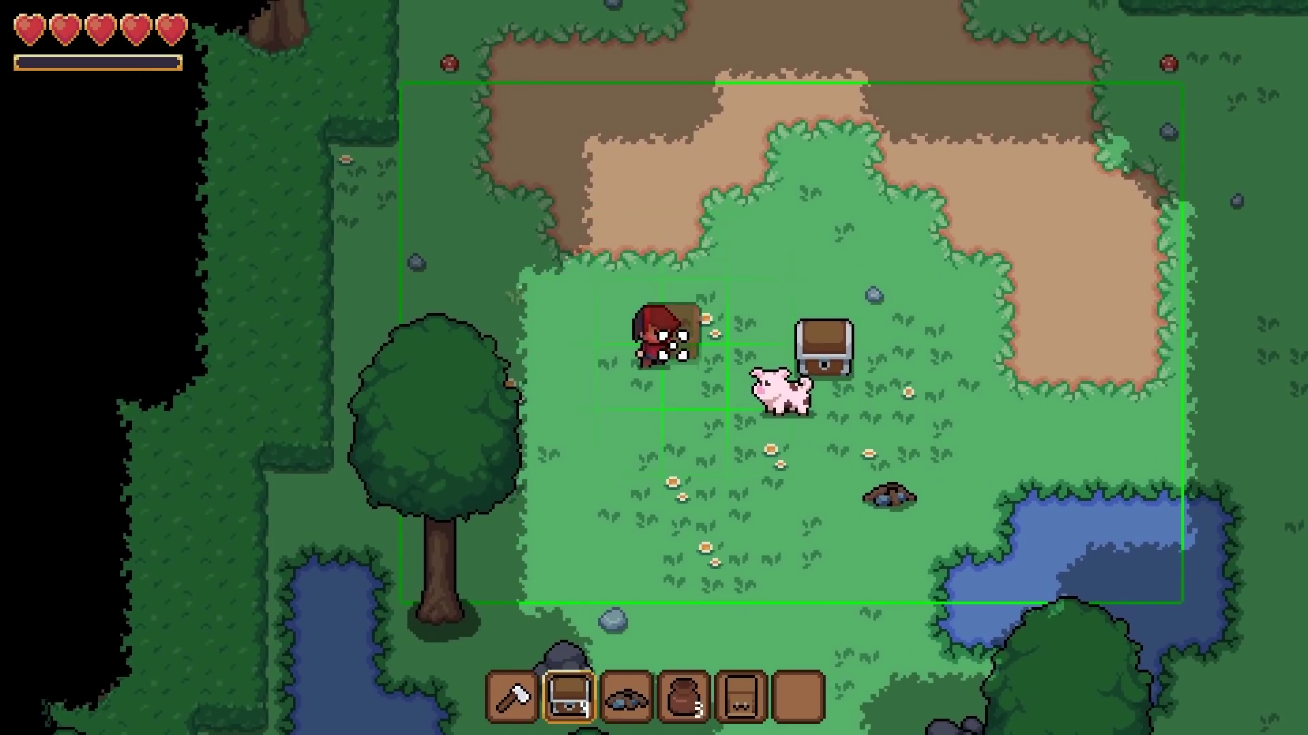
Step: Playtest the map, attack the pig, walk around and drop a chest from the hotbar, then select the Dirt button node
{"action": "left_click", "coordinate": [800, 414]}
{"action": "key", "text": "s"}
{"action": "key", "text": "d"}
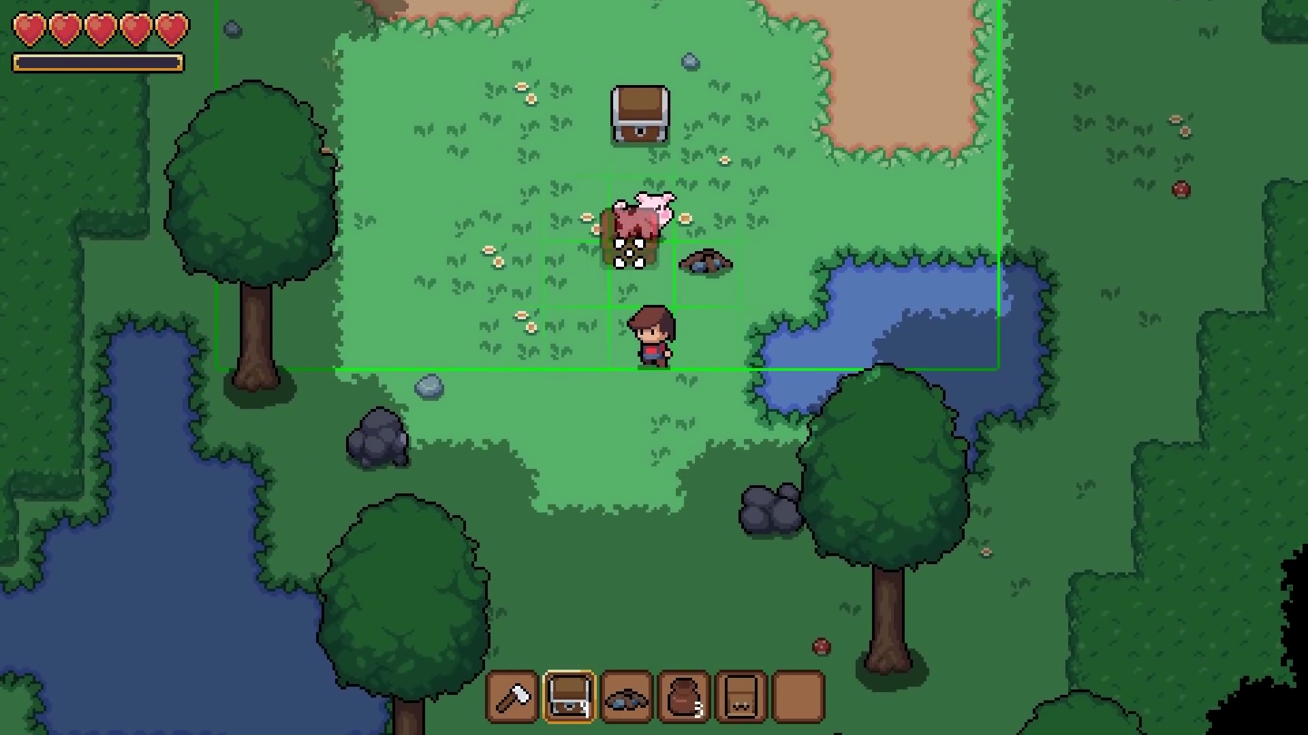
{"action": "key", "text": "a"}
{"action": "key", "text": "w"}
{"action": "left_click", "coordinate": [593, 285]}
{"action": "key", "text": "w"}
{"action": "key", "text": "d"}
{"action": "key", "text": "4"}
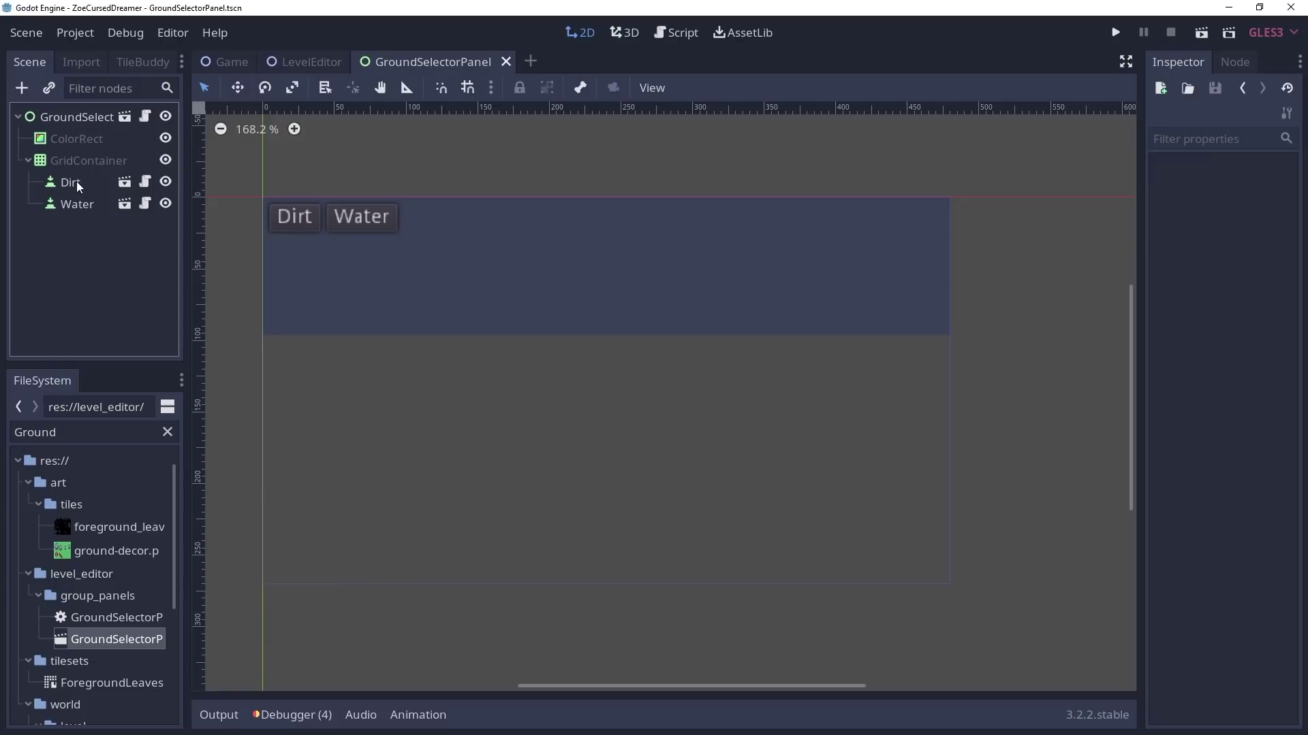
{"action": "left_click", "coordinate": [296, 219]}
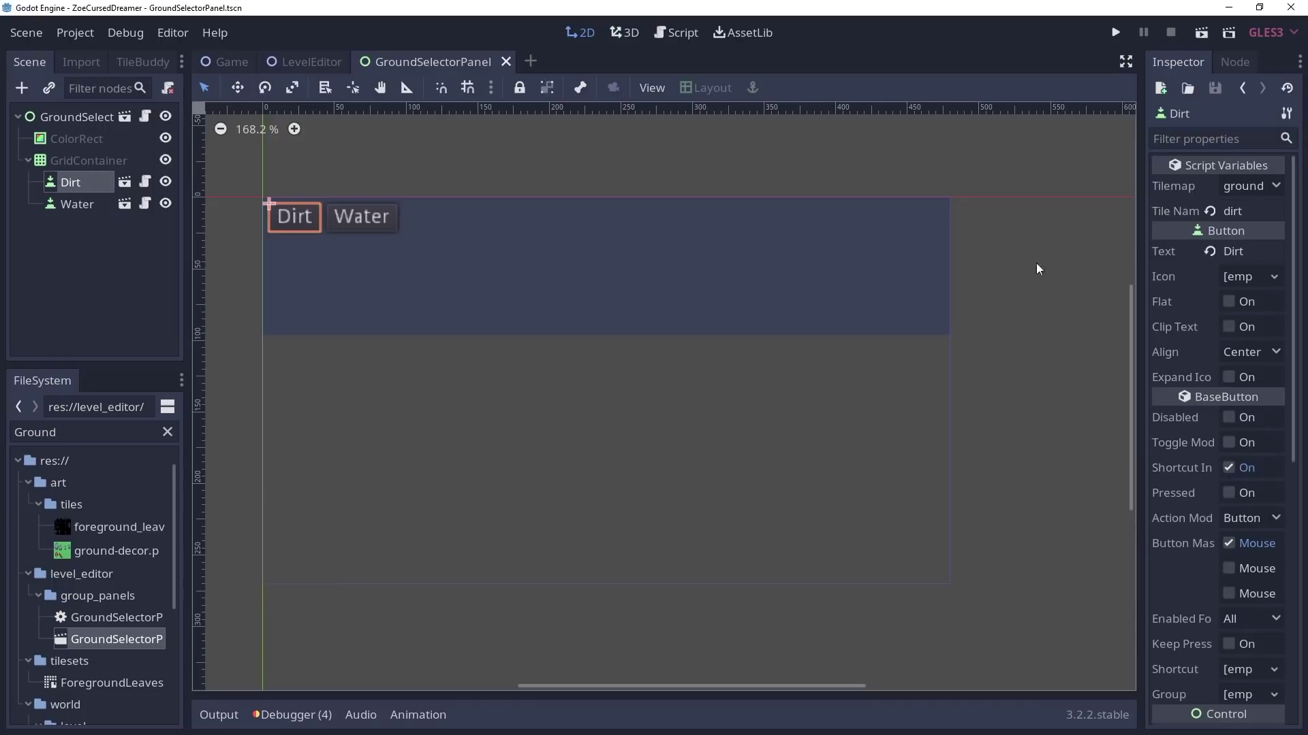
Step: Confirm the Dirt button targets the ground tilemap, inspect the Water button, and view the selector panel script
{"action": "left_click", "coordinate": [1237, 187]}
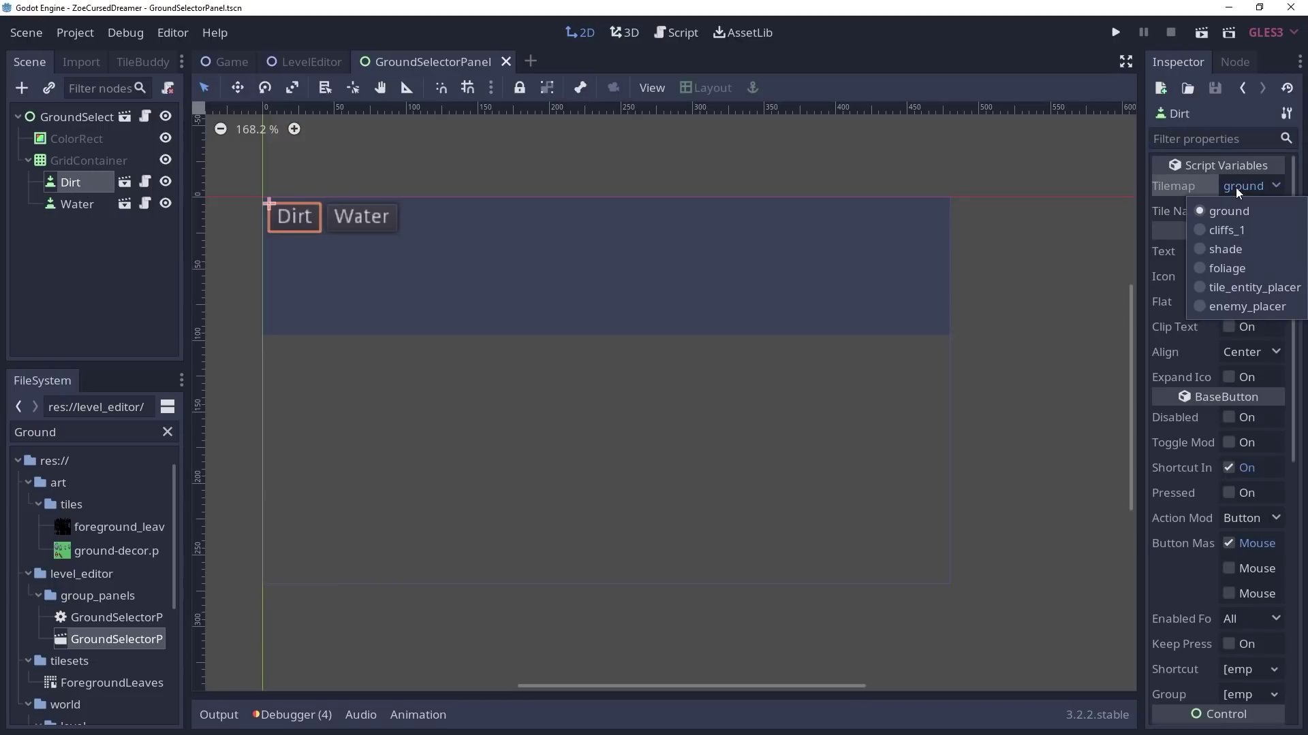
{"action": "left_click", "coordinate": [1236, 190]}
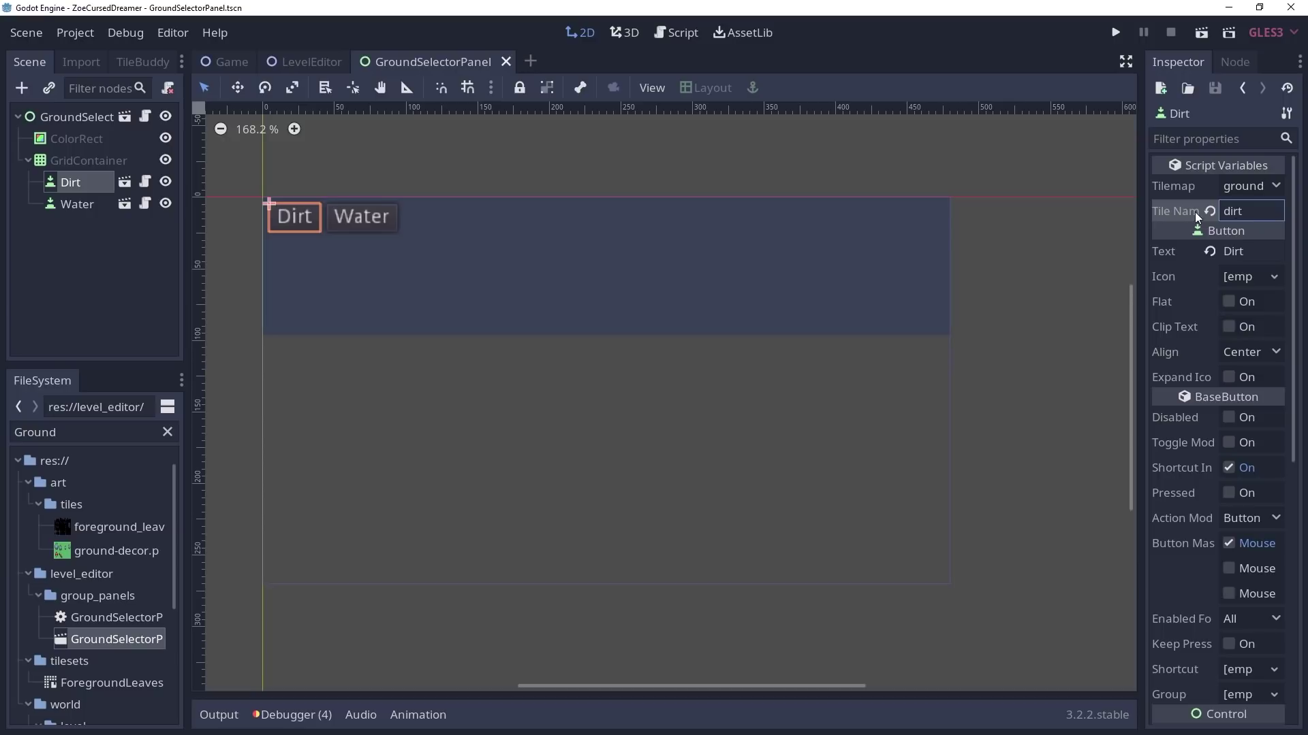
{"action": "left_click", "coordinate": [75, 209]}
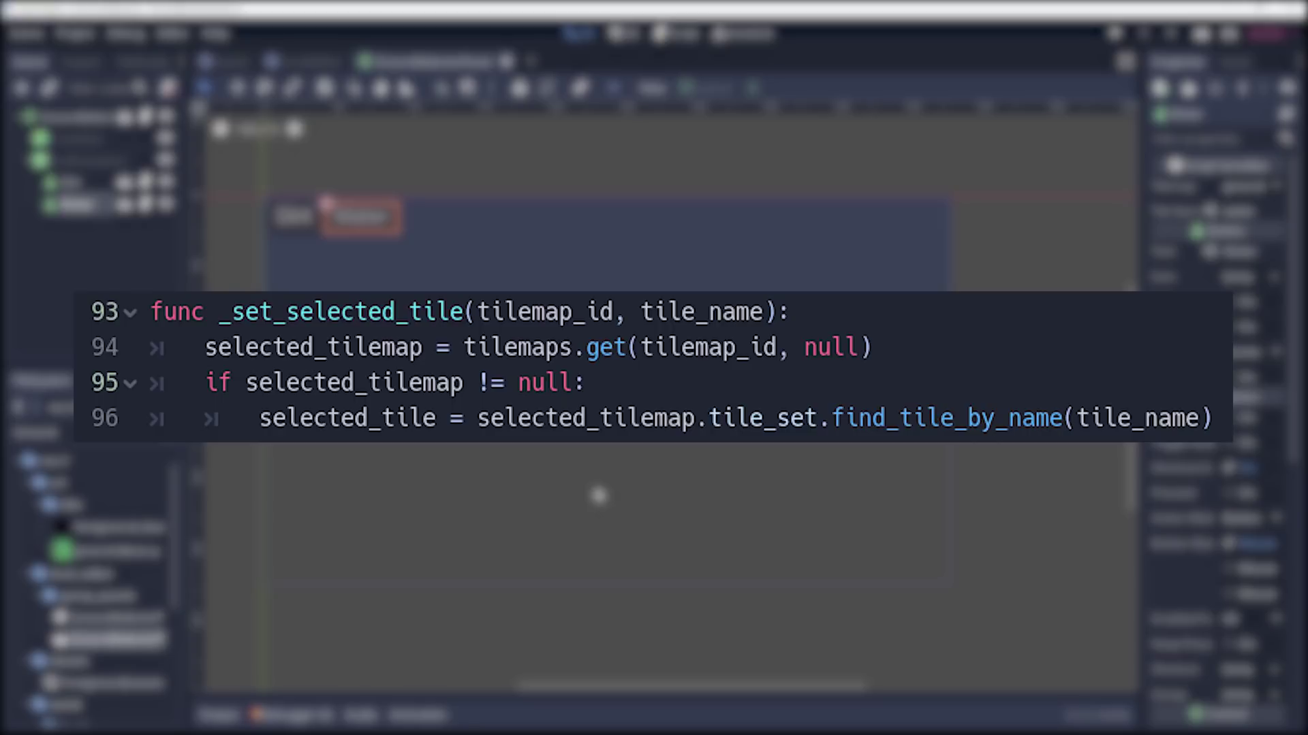
{"action": "left_click", "coordinate": [145, 183]}
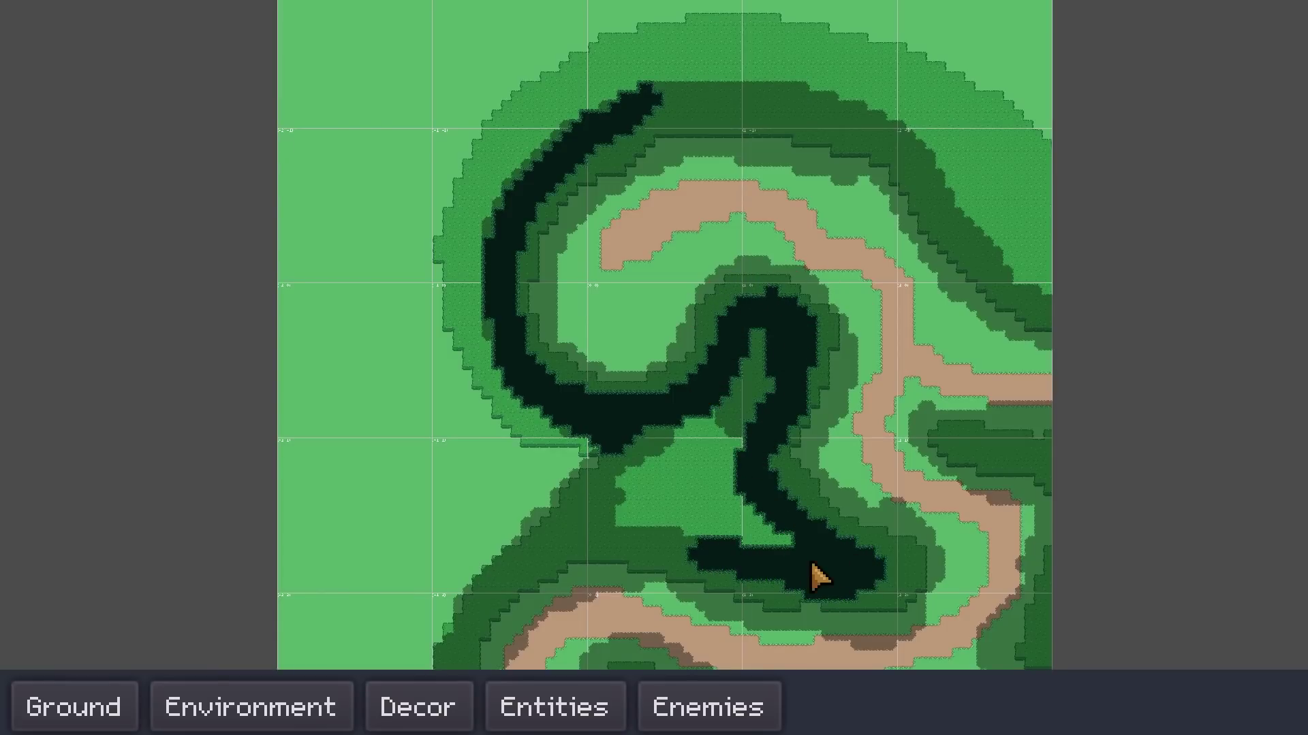
Step: Paint a dark triangular loop and widen it toward the lower left, then pan over the empty grass chunks above
{"action": "mouse_move", "coordinate": [817, 580]}
{"action": "left_mouse_down"}
{"action": "mouse_move", "coordinate": [555, 555]}
{"action": "mouse_move", "coordinate": [692, 511]}
{"action": "mouse_move", "coordinate": [617, 360]}
{"action": "left_mouse_up"}
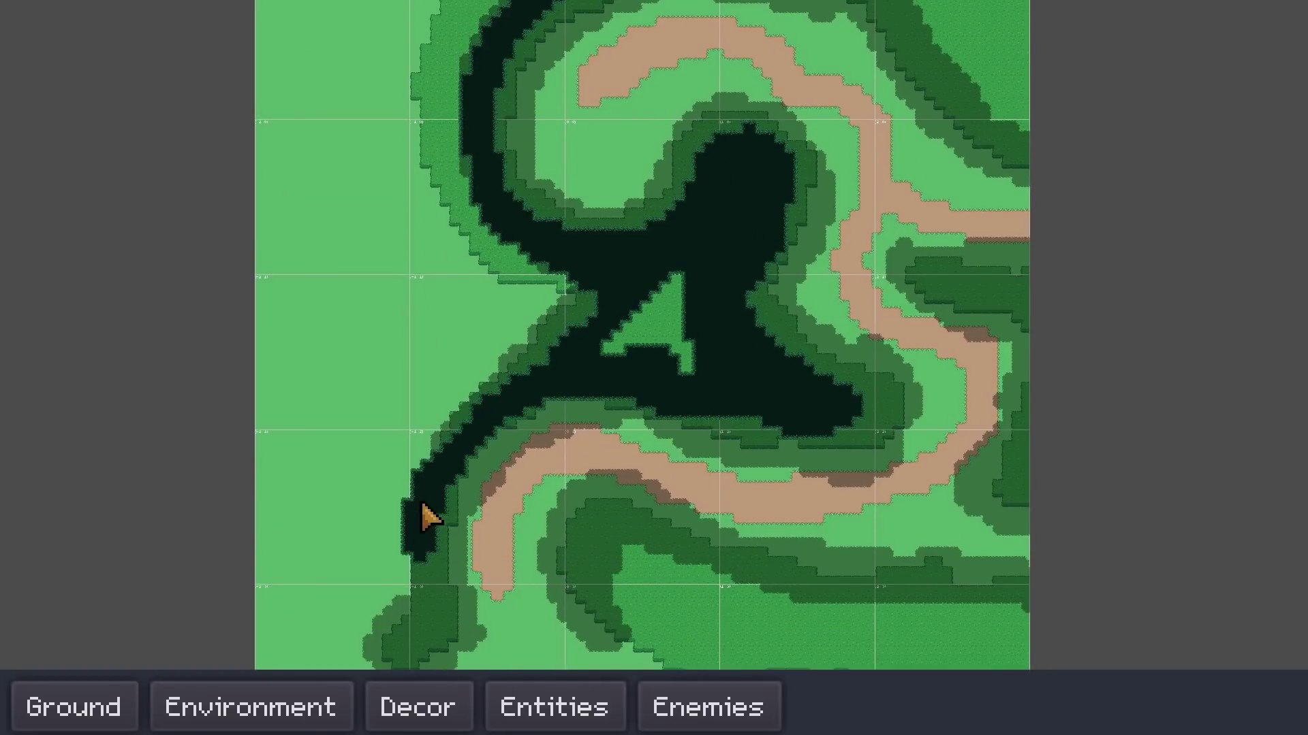
{"action": "left_click_drag", "start_coordinate": [430, 491], "coordinate": [517, 388]}
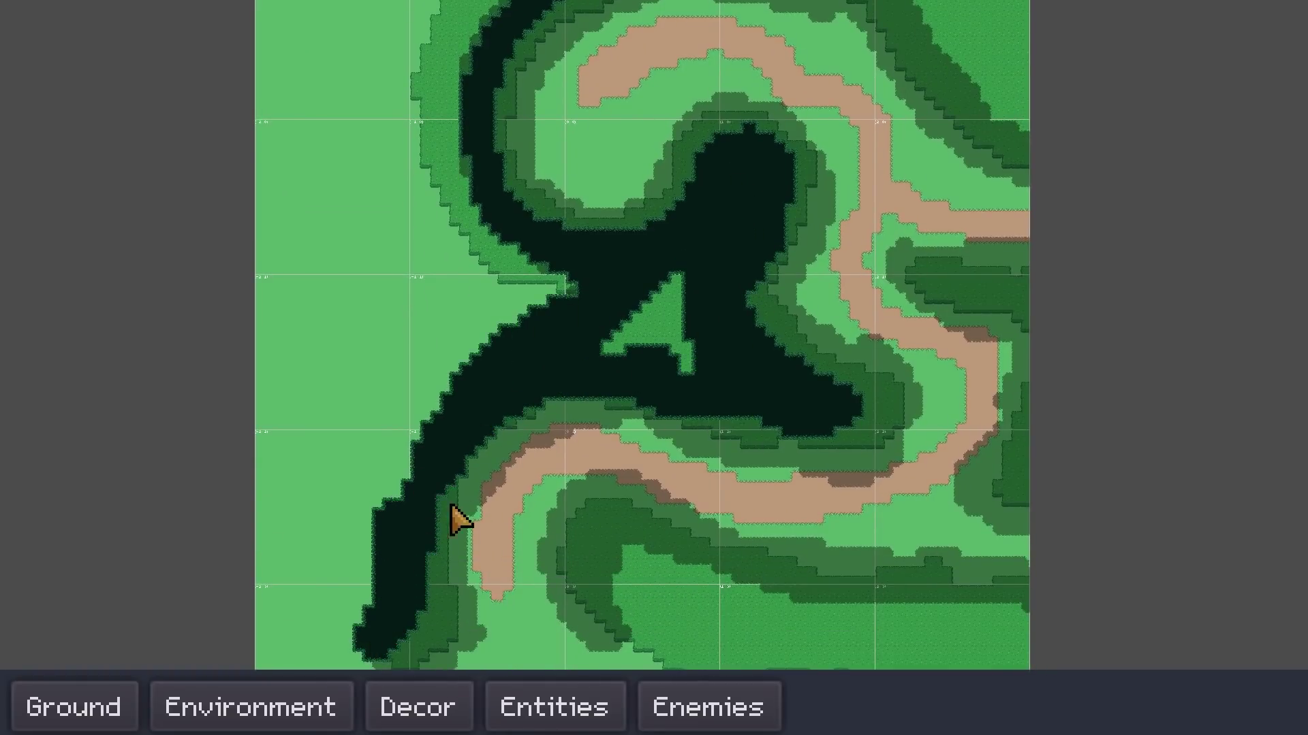
{"action": "scroll", "coordinate": [797, 465], "scroll_direction": "up", "scroll_amount": 4}
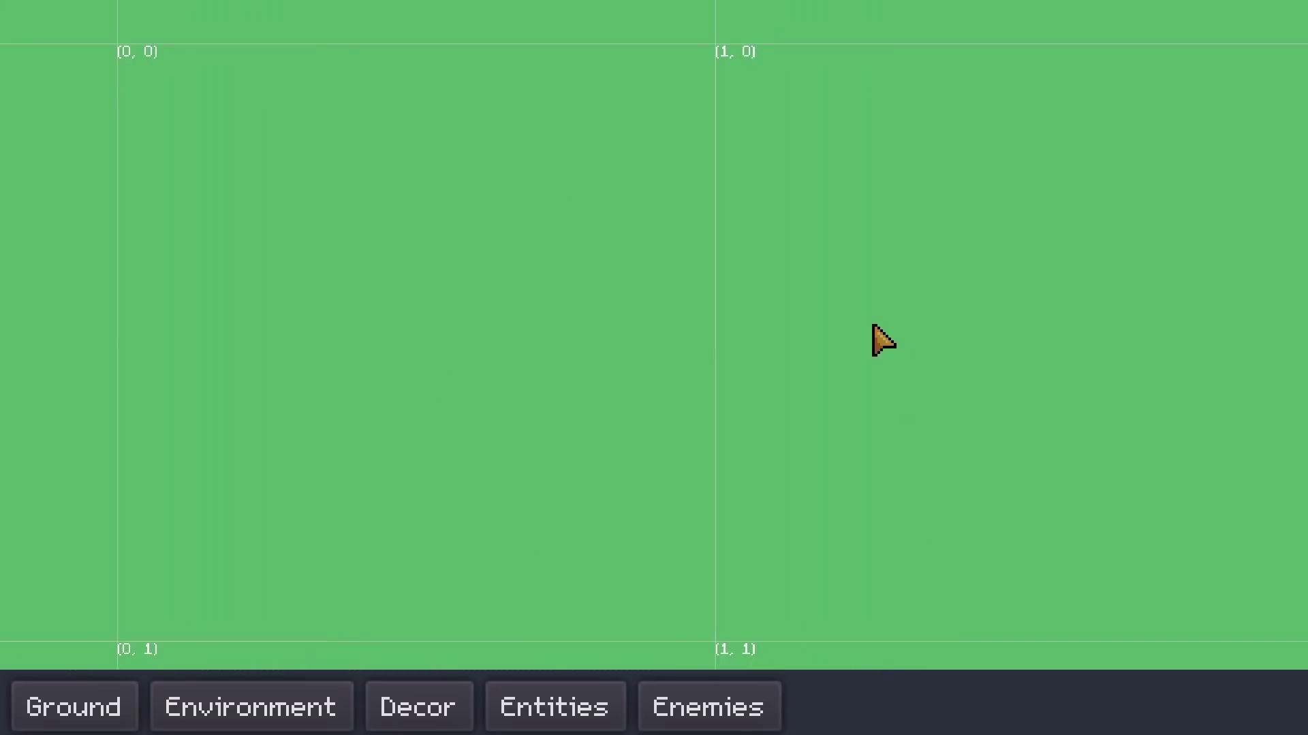
{"action": "mouse_move", "coordinate": [868, 338]}
{"action": "middle_mouse_down"}
{"action": "mouse_move", "coordinate": [562, 307]}
{"action": "mouse_move", "coordinate": [184, 300]}
{"action": "mouse_move", "coordinate": [126, 351]}
{"action": "mouse_move", "coordinate": [99, 500]}
{"action": "middle_mouse_up"}
{"action": "mouse_move", "coordinate": [715, 128]}
{"action": "middle_mouse_down"}
{"action": "mouse_move", "coordinate": [730, 221]}
{"action": "mouse_move", "coordinate": [707, 581]}
{"action": "middle_mouse_up"}
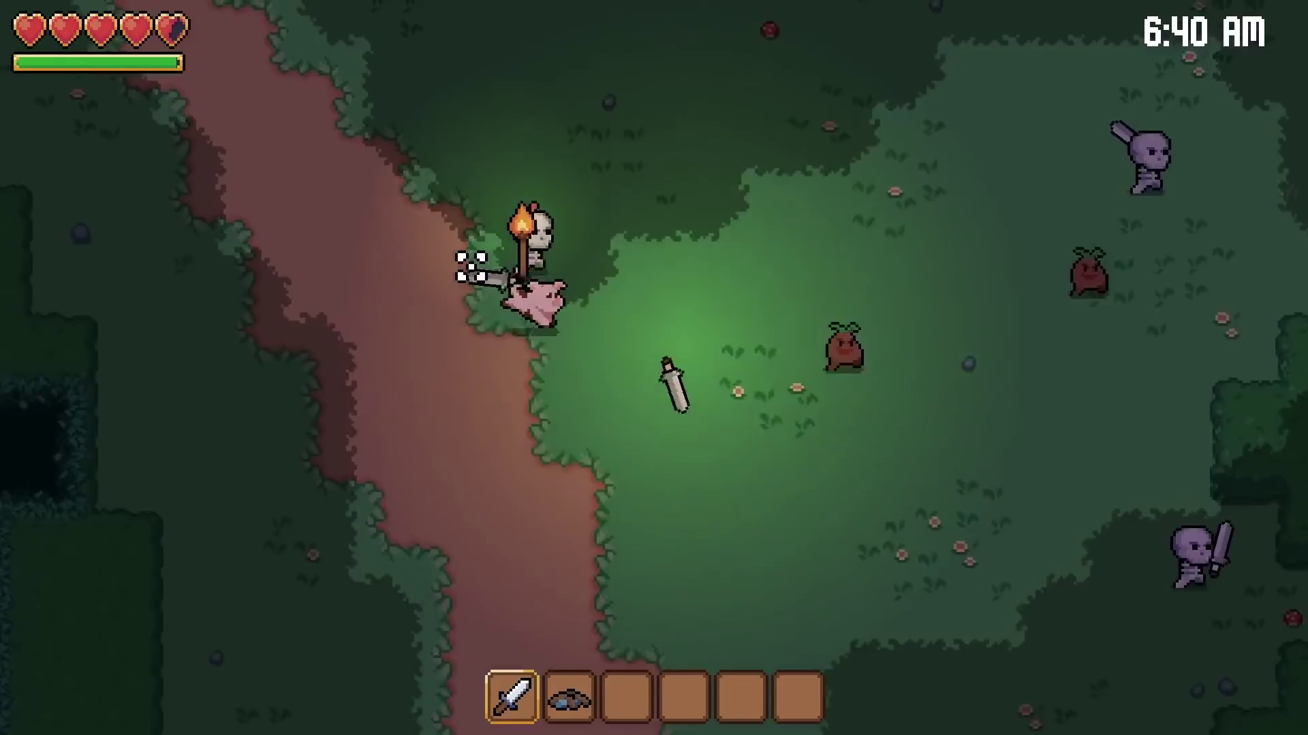
Step: Fight the nearby skeletons with sword swings while walking around and collecting dropped gems
{"action": "key", "text": "d"}
{"action": "left_click", "coordinate": [844, 467]}
{"action": "left_click", "coordinate": [829, 368]}
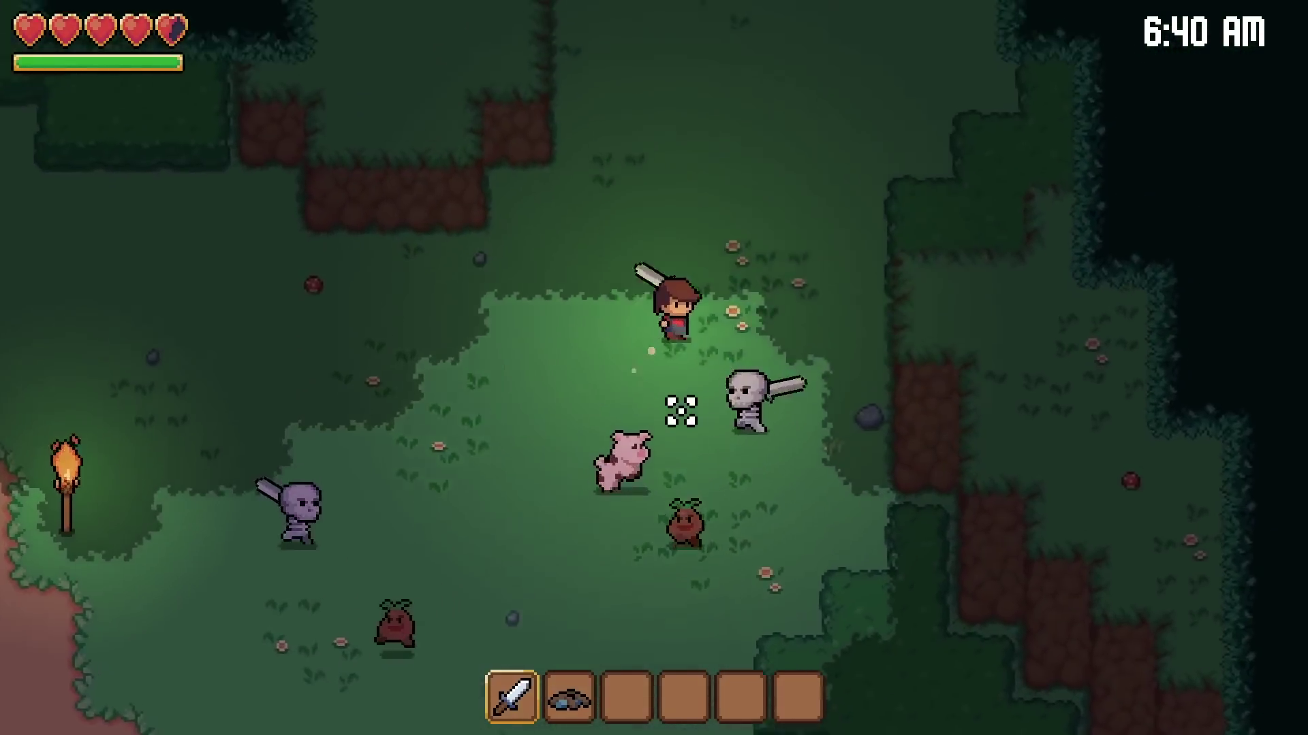
{"action": "left_click", "coordinate": [470, 399]}
{"action": "key", "text": "s"}
{"action": "left_click", "coordinate": [729, 371]}
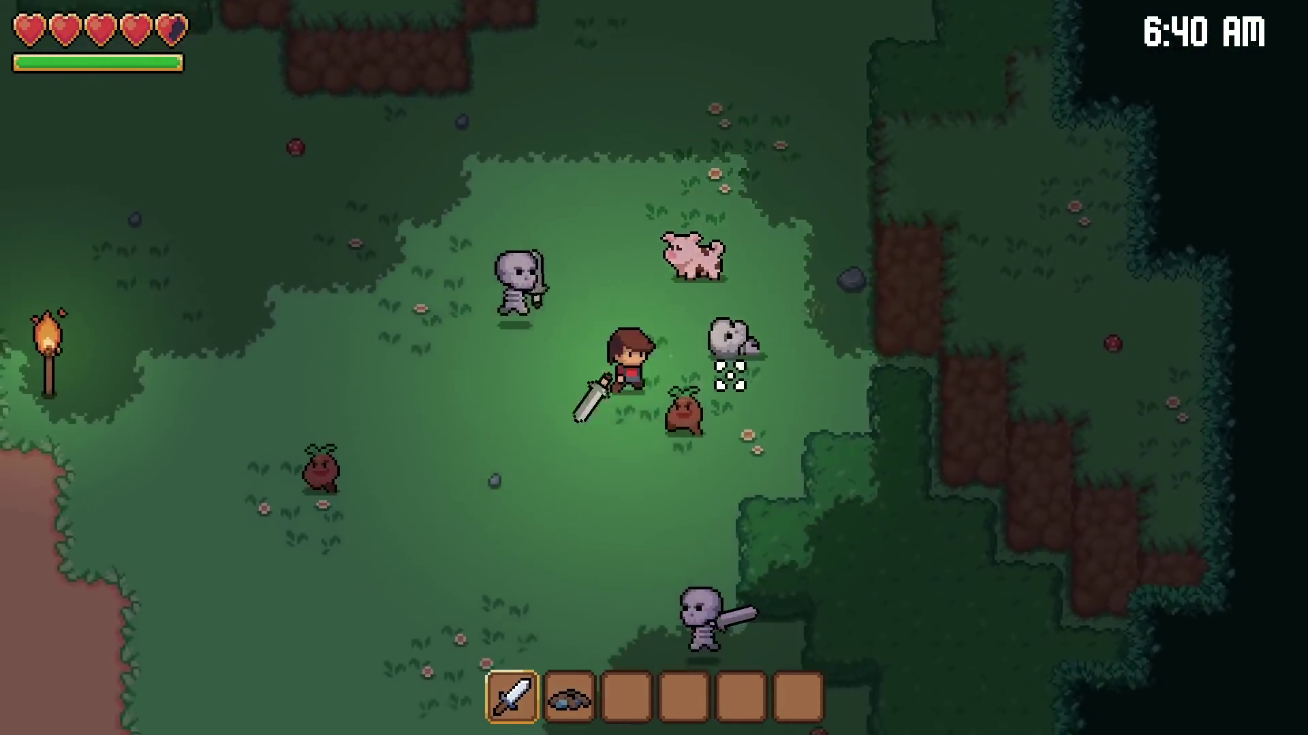
{"action": "key", "text": "a"}
{"action": "left_click", "coordinate": [773, 229]}
{"action": "left_click", "coordinate": [716, 249]}
{"action": "key", "text": "w"}
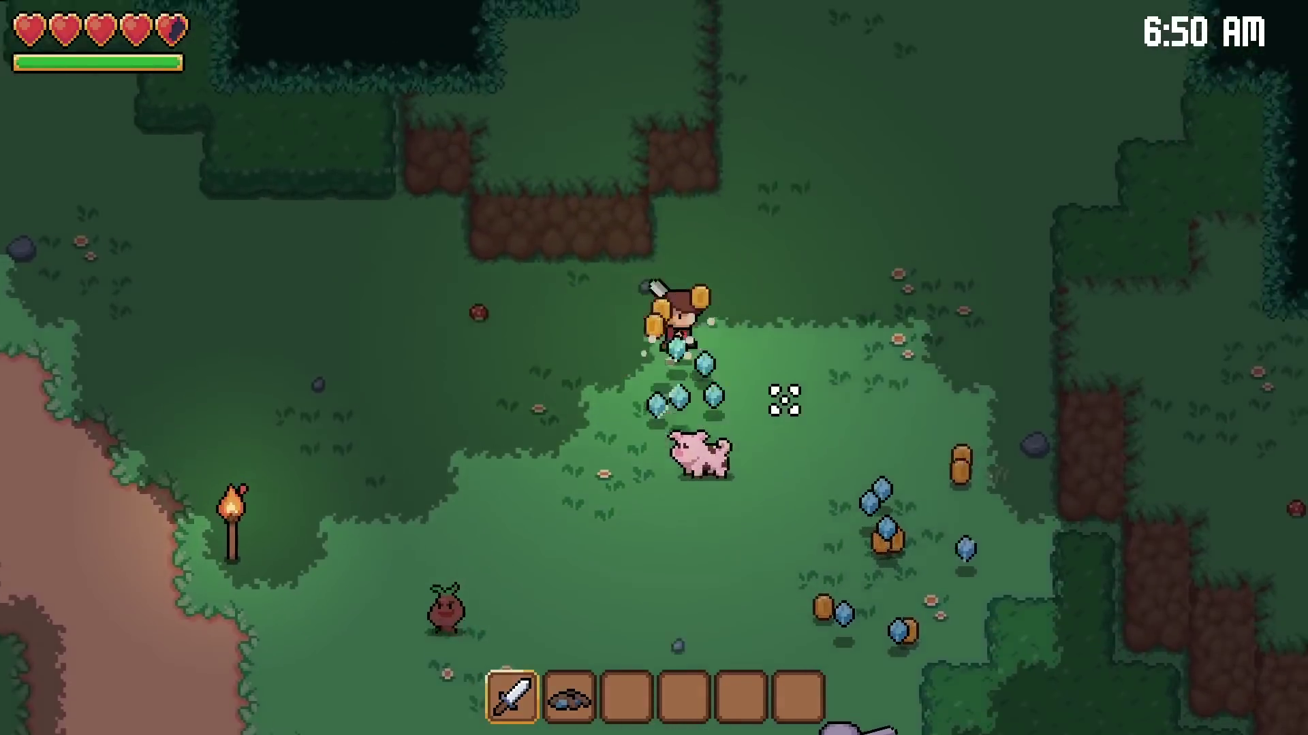
{"action": "key", "text": "d"}
{"action": "left_click", "coordinate": [689, 429]}
{"action": "key", "text": "s"}
{"action": "left_click", "coordinate": [531, 461]}
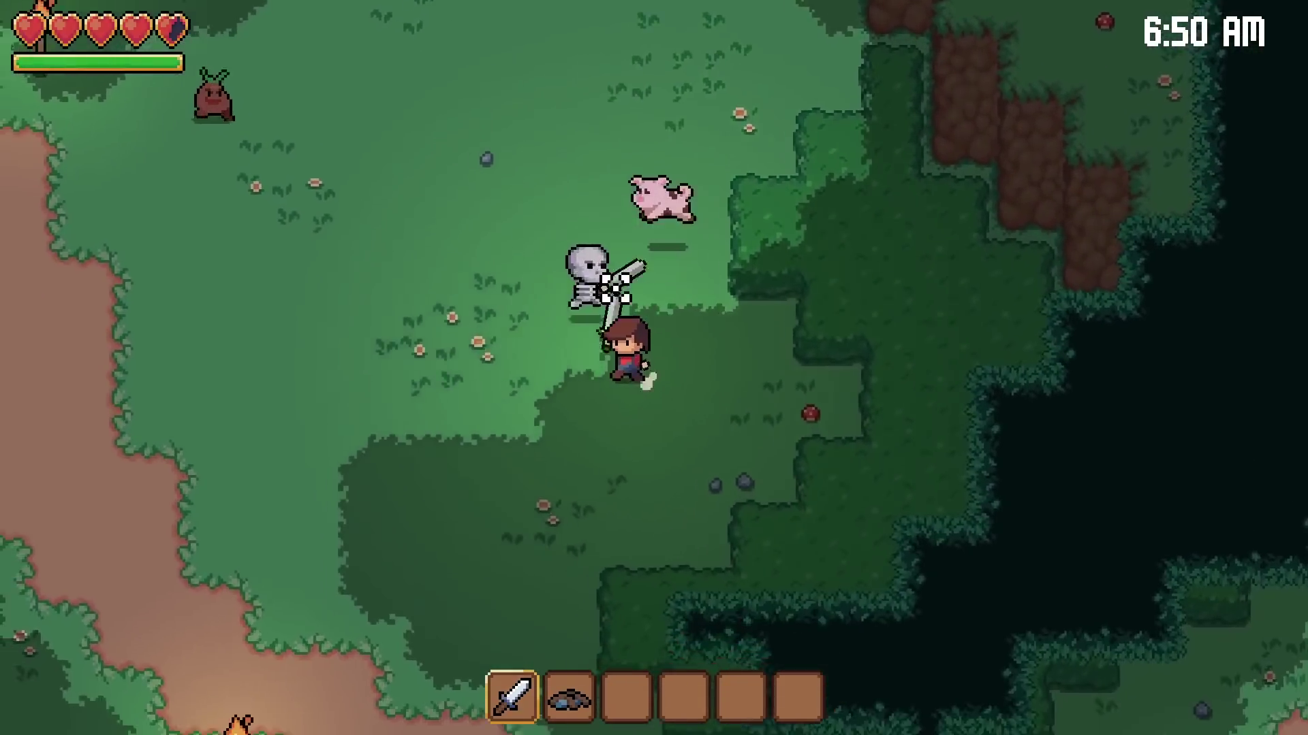
Step: Attack the pig, then walk right into a new area of the forest map
{"action": "key", "text": "w"}
{"action": "left_click", "coordinate": [558, 300]}
{"action": "left_click", "coordinate": [395, 356]}
{"action": "key", "text": "a"}
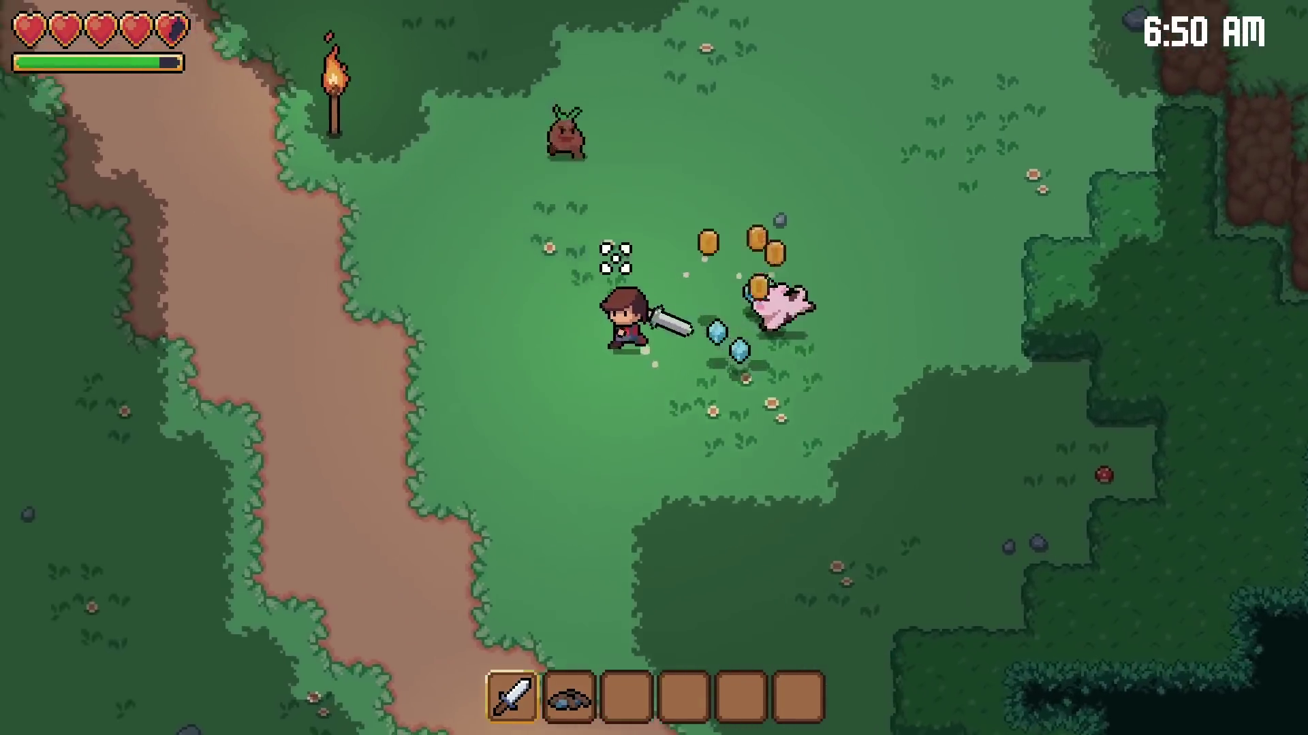
{"action": "key", "text": "w"}
{"action": "left_click", "coordinate": [774, 414]}
{"action": "key", "text": "d"}
{"action": "key", "text": "s"}
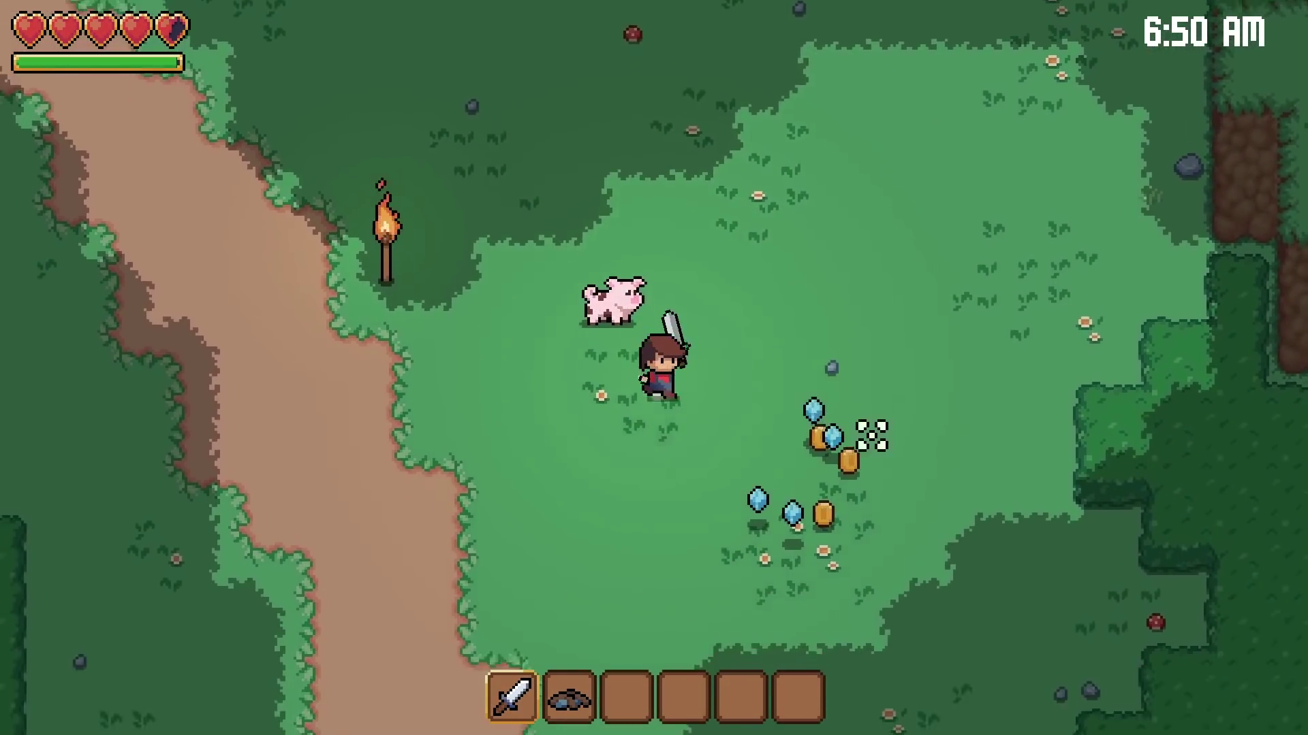
{"action": "key", "text": "d"}
{"action": "key", "text": "w"}
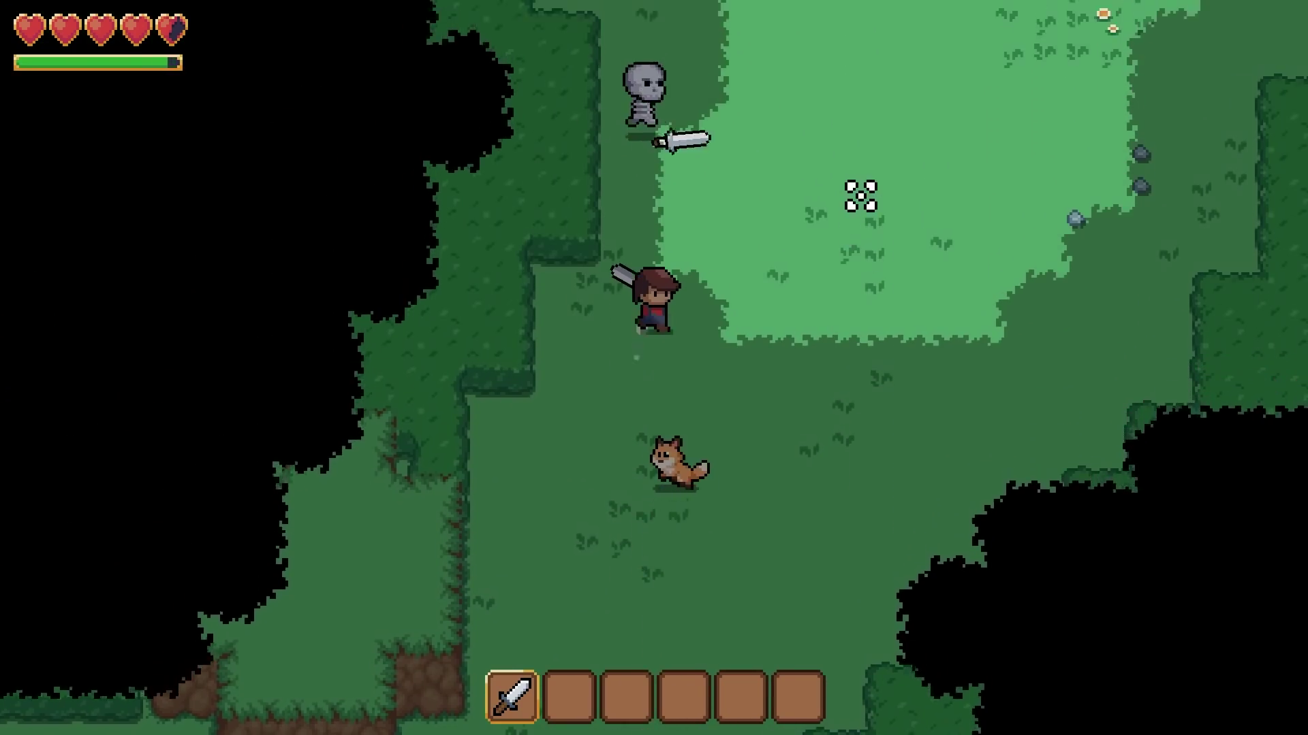
Step: Fight the approaching skeletons across the clearing and walk up toward the chest
{"action": "key", "text": "d"}
{"action": "left_click", "coordinate": [385, 210]}
{"action": "left_click", "coordinate": [288, 329]}
{"action": "key", "text": "a"}
{"action": "key", "text": "w"}
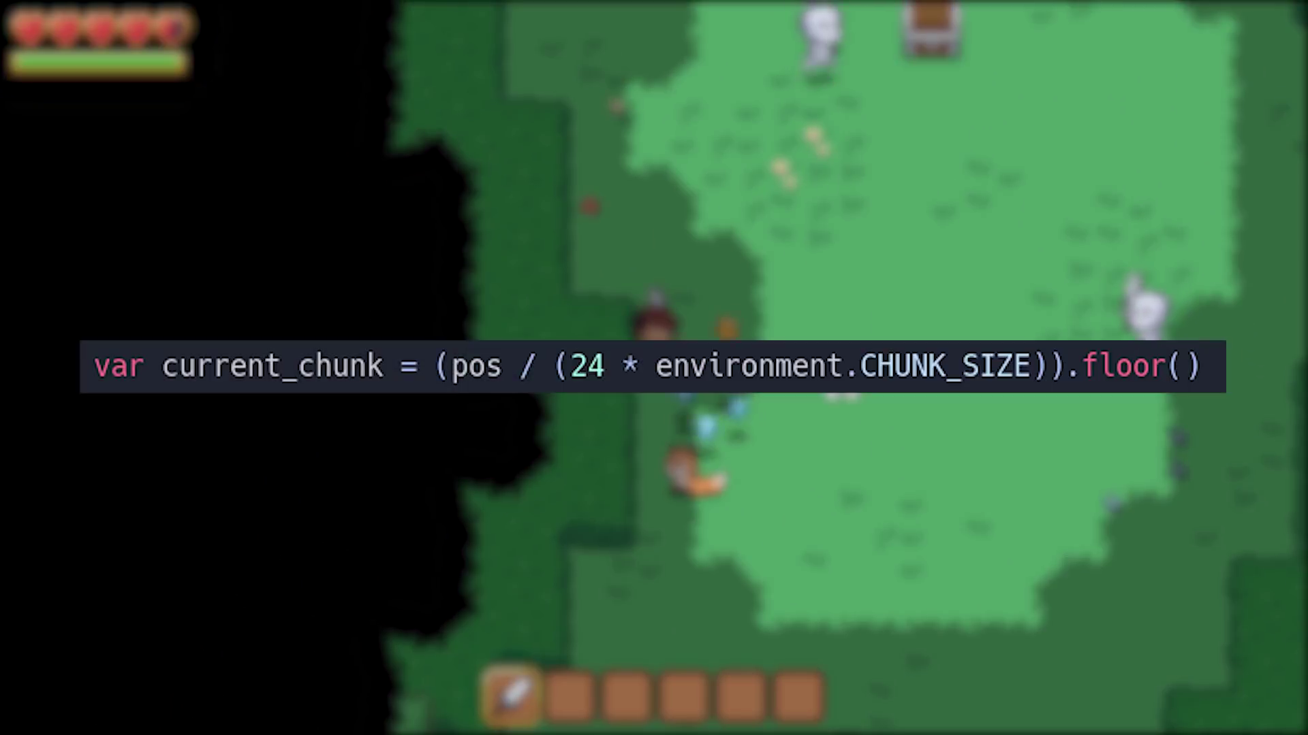
{"action": "key", "text": "d"}
{"action": "key", "text": "w"}
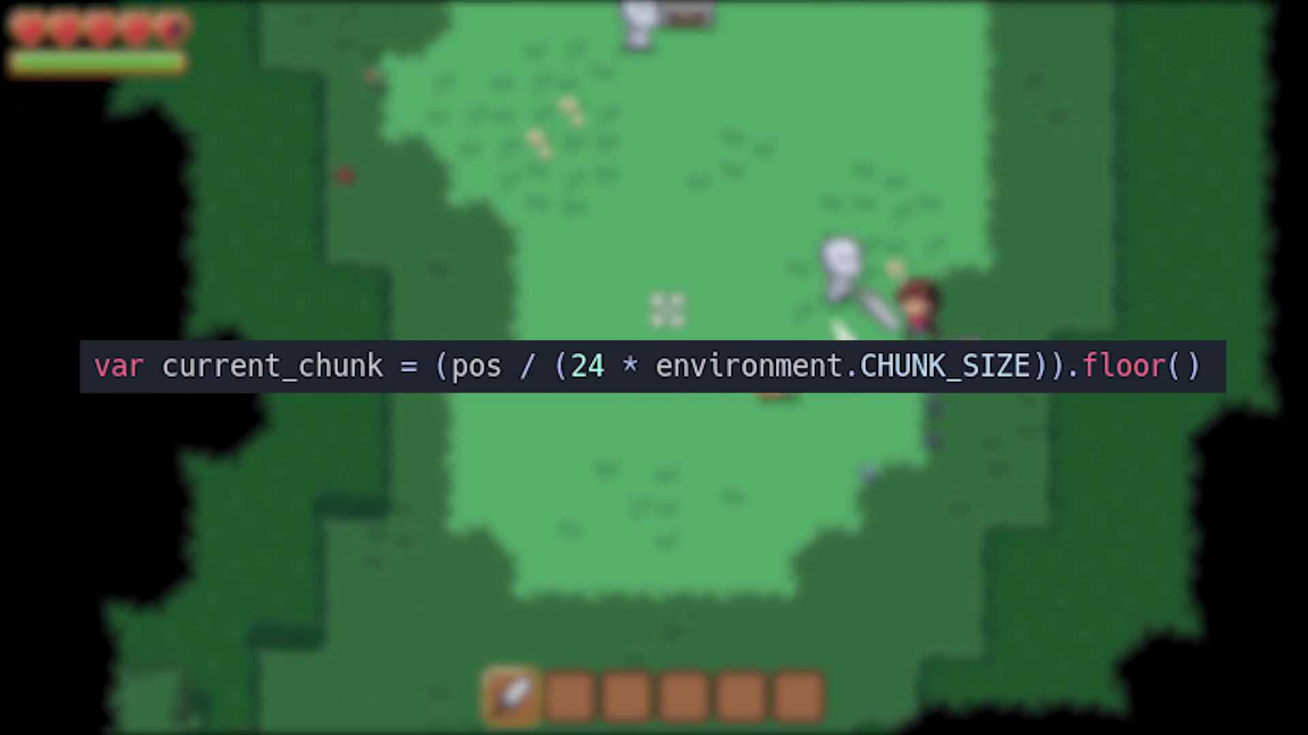
{"action": "key", "text": "a"}
{"action": "left_click", "coordinate": [832, 296]}
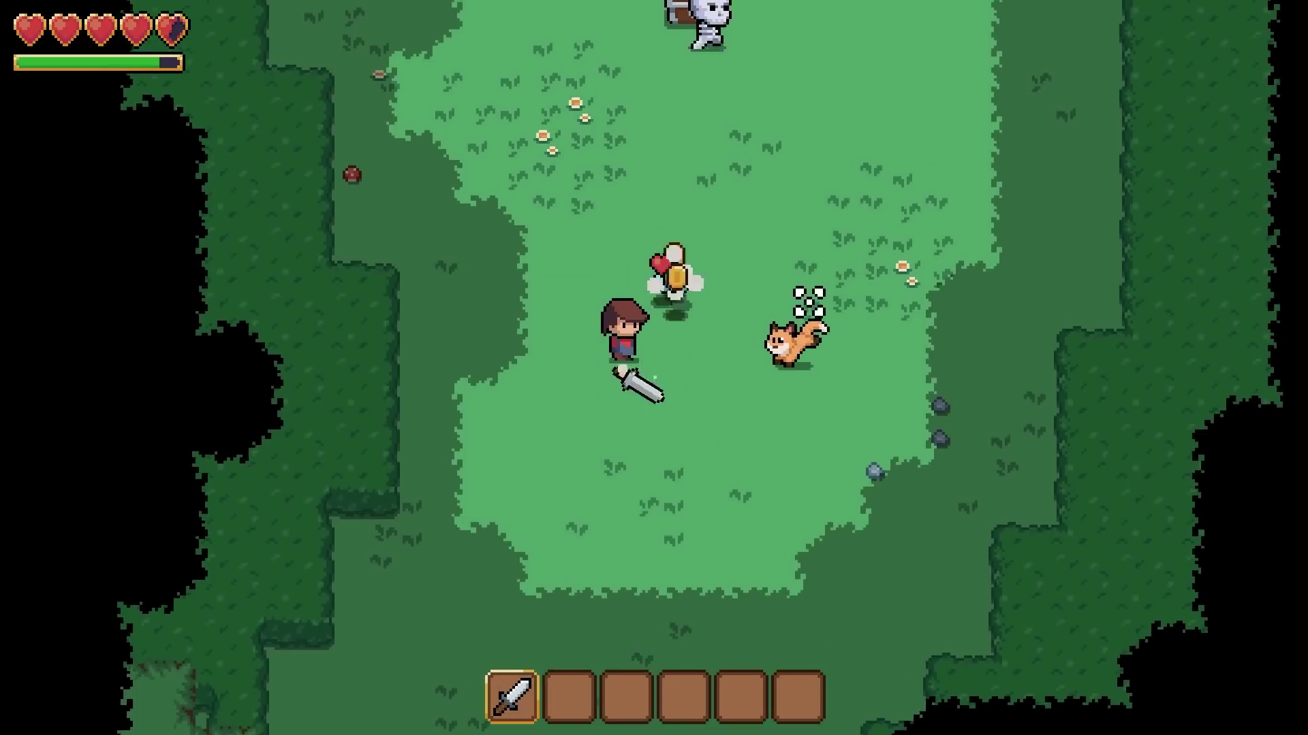
{"action": "key", "text": "w"}
Step: Finish off the last skeleton with repeated strikes and walk on to collect the loot
{"action": "left_click", "coordinate": [569, 304]}
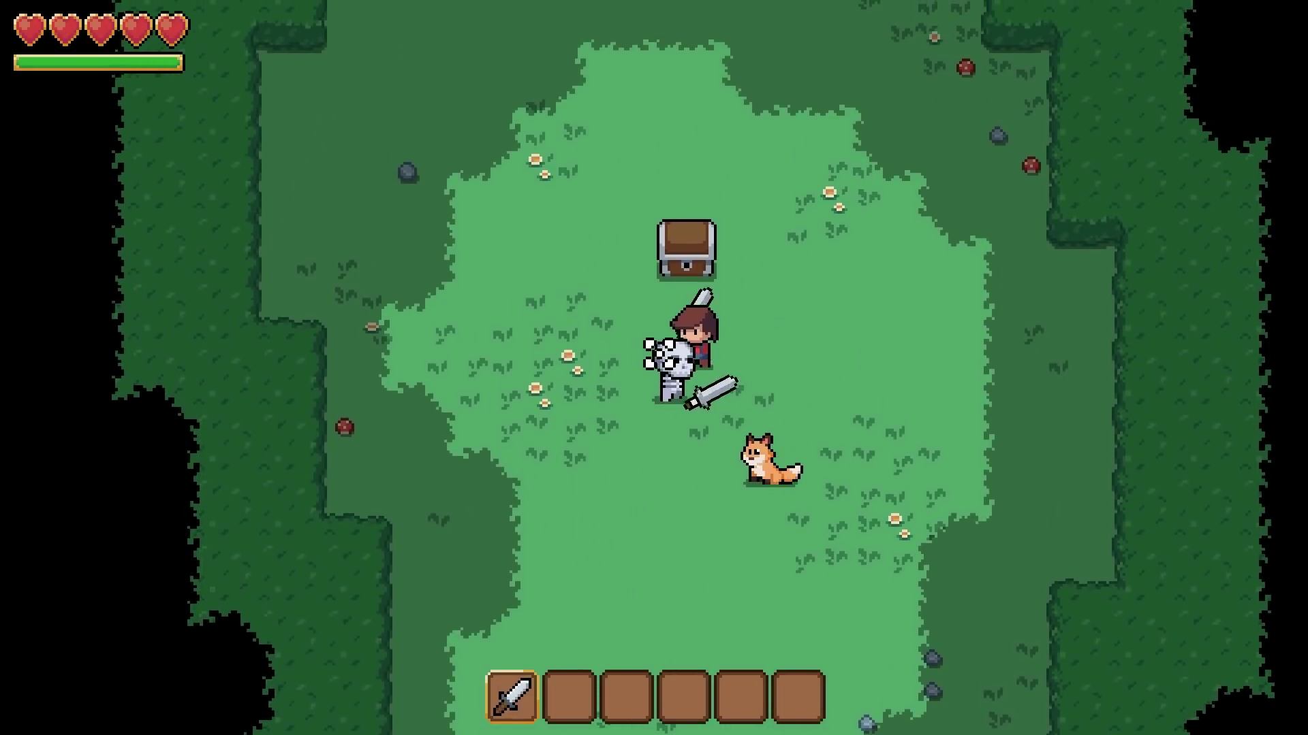
{"action": "key", "text": "s"}
{"action": "left_click", "coordinate": [555, 371]}
{"action": "left_click", "coordinate": [441, 326]}
{"action": "key", "text": "a"}
{"action": "left_click", "coordinate": [549, 379]}
{"action": "key", "text": "s"}
{"action": "key", "text": "d"}
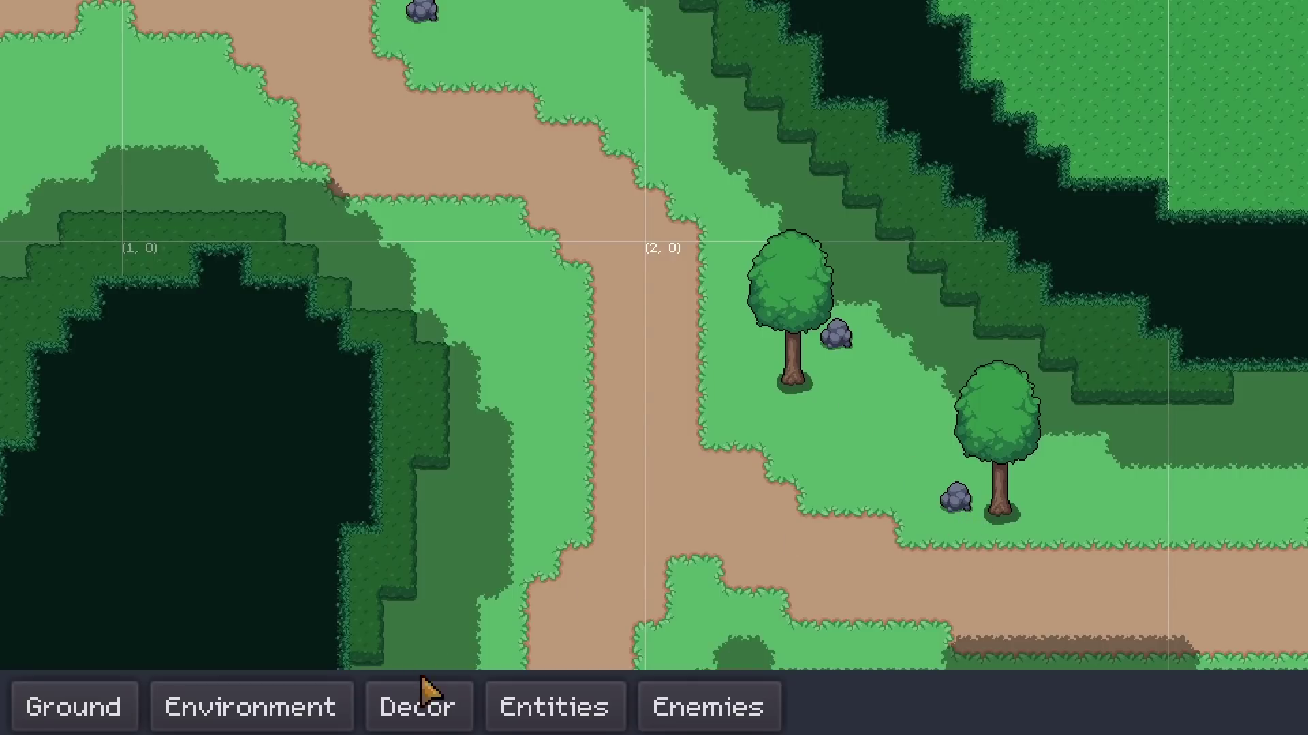
Step: Briefly show the placeable trees, rocks and torch in the Entities panel, then dismiss it
{"action": "left_click", "coordinate": [559, 715]}
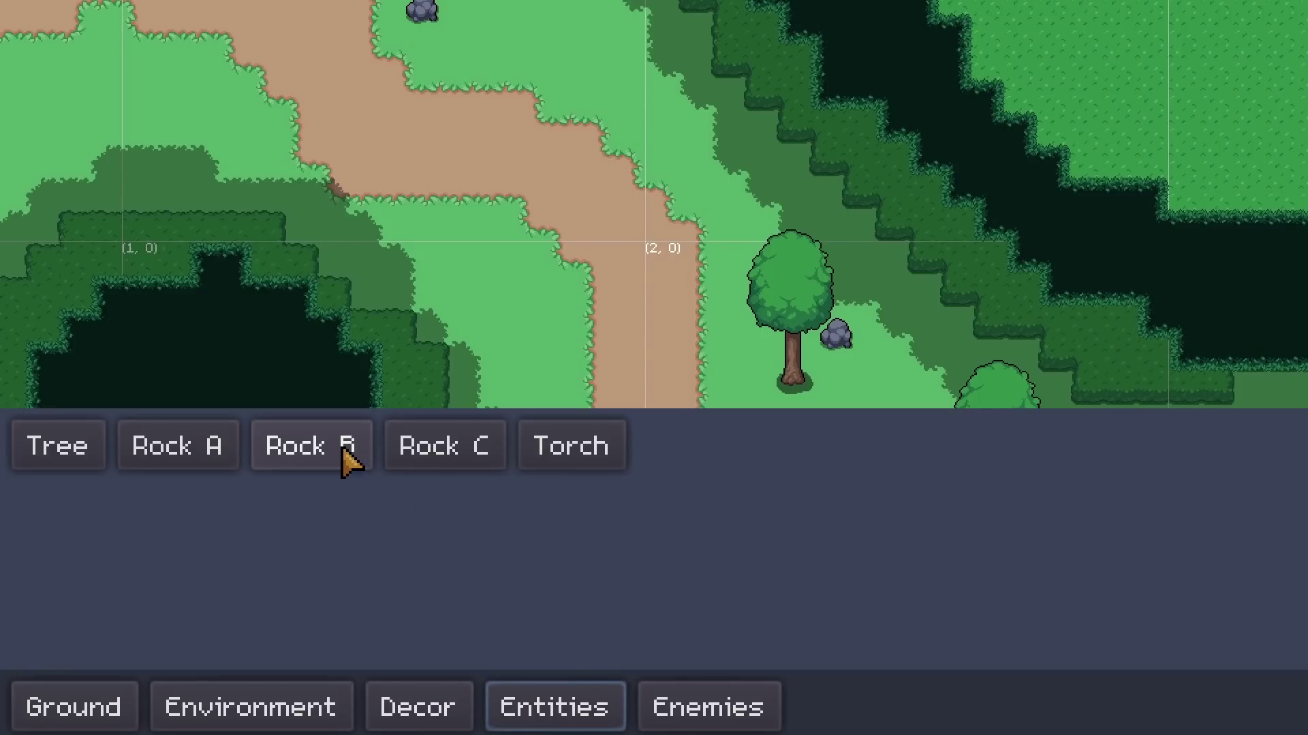
{"action": "key", "text": "Escape"}
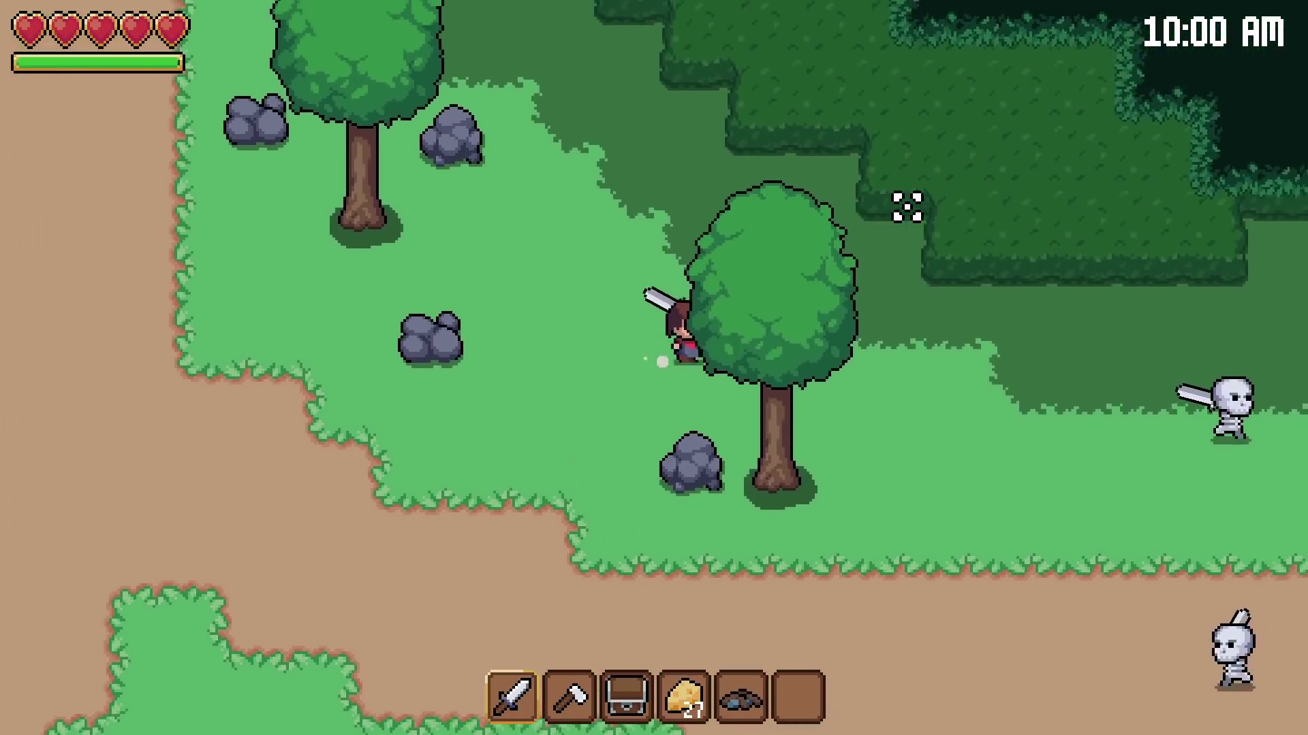
Step: Walk the player along the path and slash the first skeleton until it dies, collecting its drops
{"action": "key", "text": "d"}
{"action": "left_click", "coordinate": [900, 377]}
{"action": "left_click", "coordinate": [692, 319]}
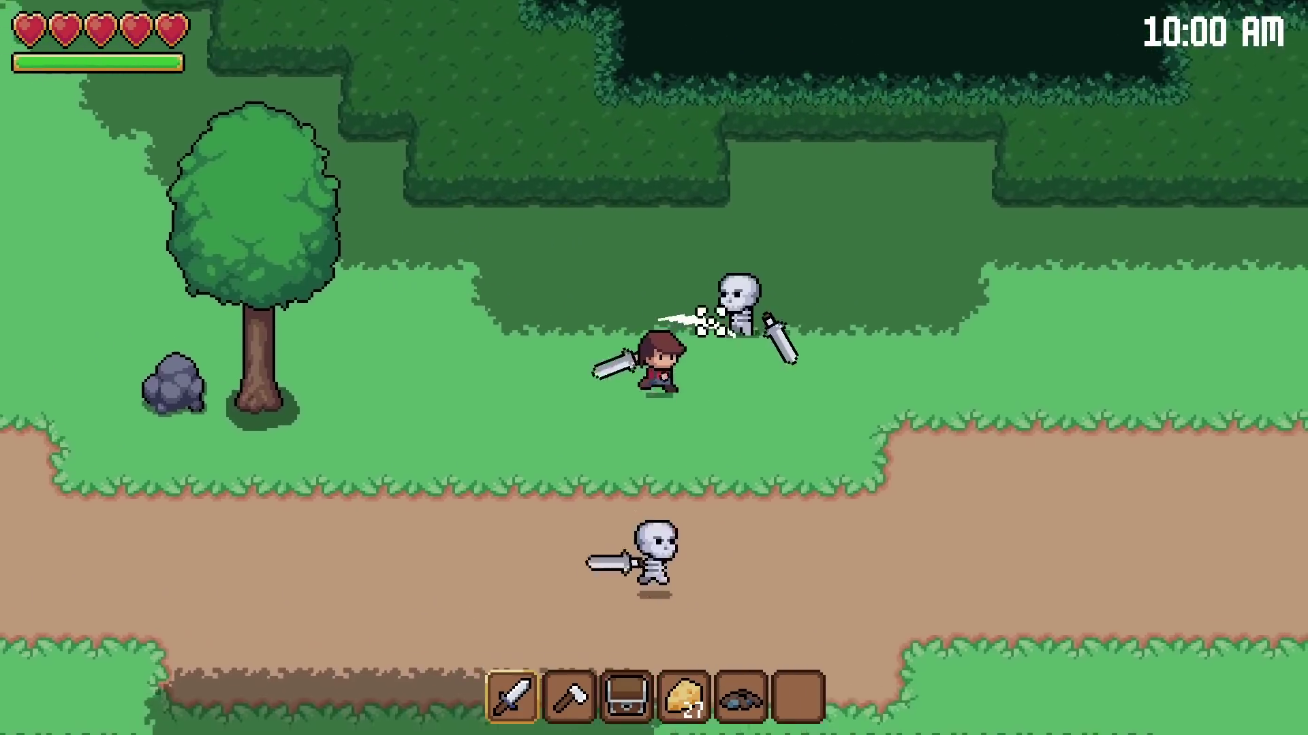
{"action": "key", "text": "d"}
{"action": "left_click", "coordinate": [520, 310]}
{"action": "key", "text": "w"}
{"action": "left_click", "coordinate": [561, 433]}
{"action": "key", "text": "s"}
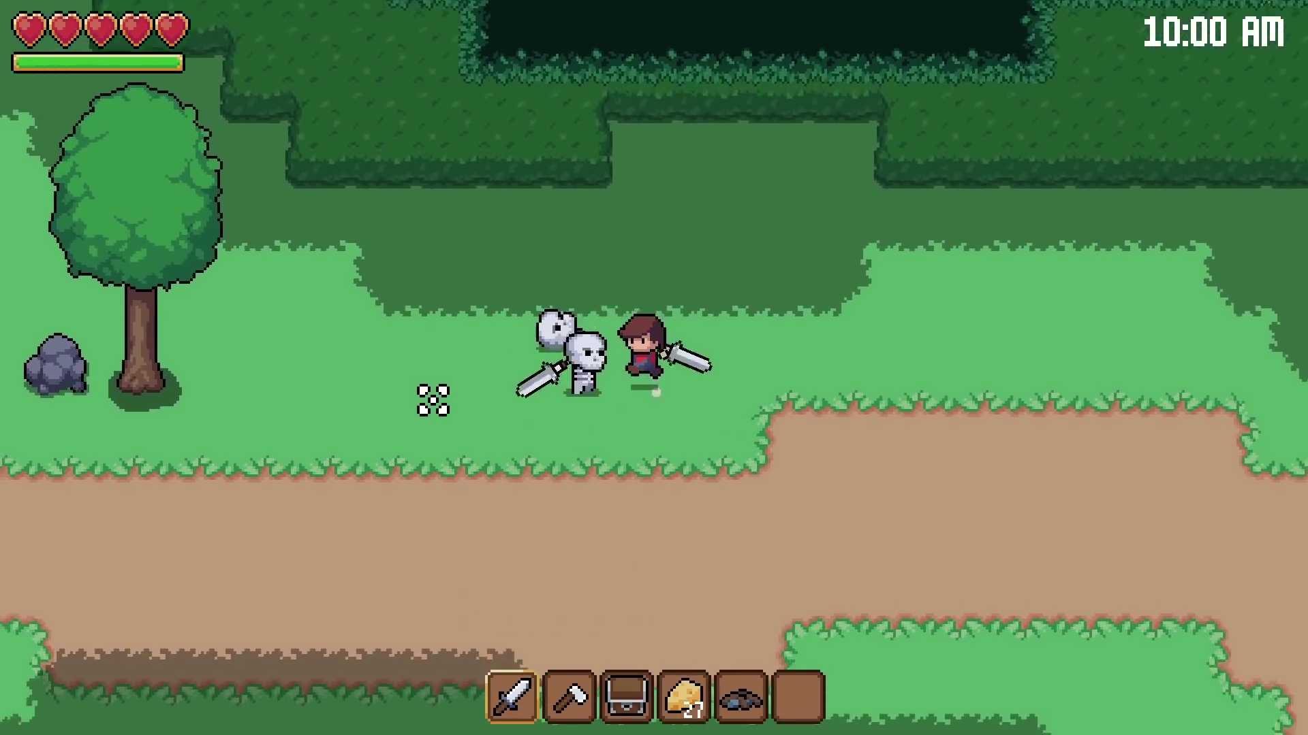
{"action": "key", "text": "a"}
{"action": "key", "text": "d"}
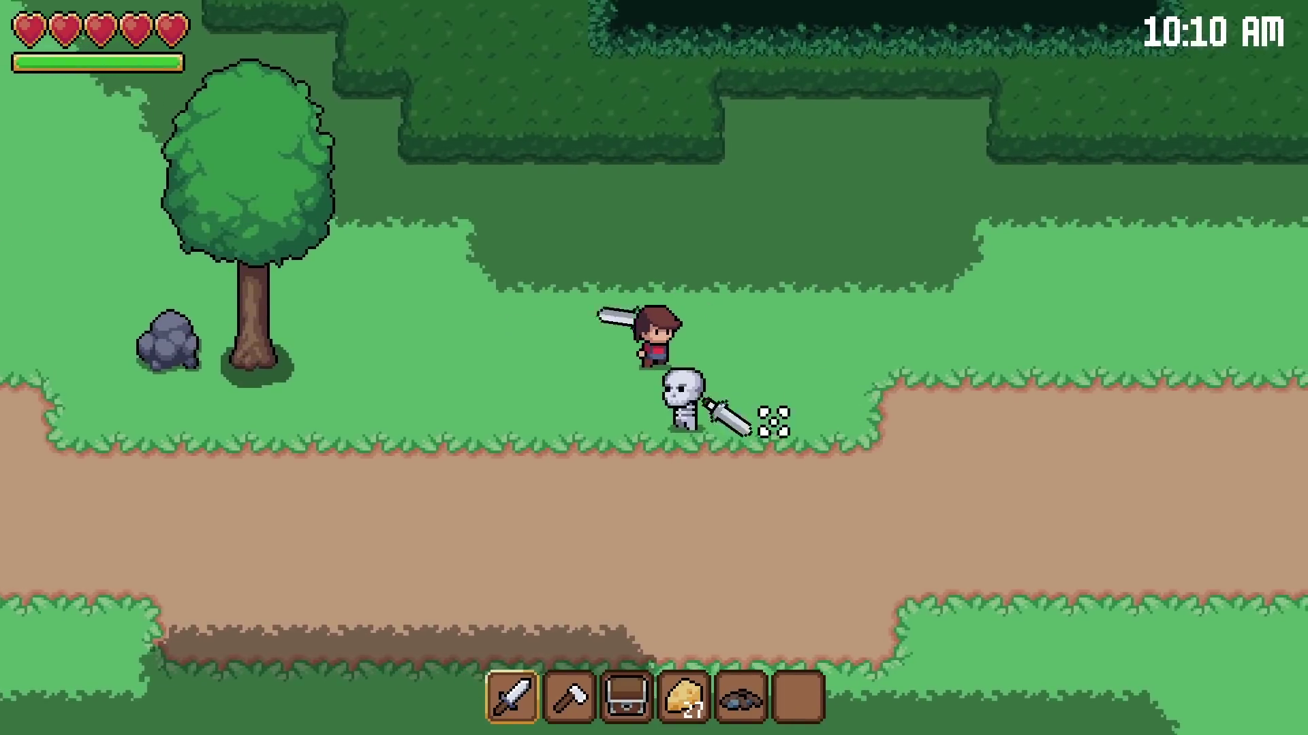
{"action": "left_click", "coordinate": [746, 430]}
{"action": "left_click", "coordinate": [803, 403]}
{"action": "key", "text": "s"}
Step: Head further down the path and fight the group of closing skeletons with sword swings
{"action": "key", "text": "d"}
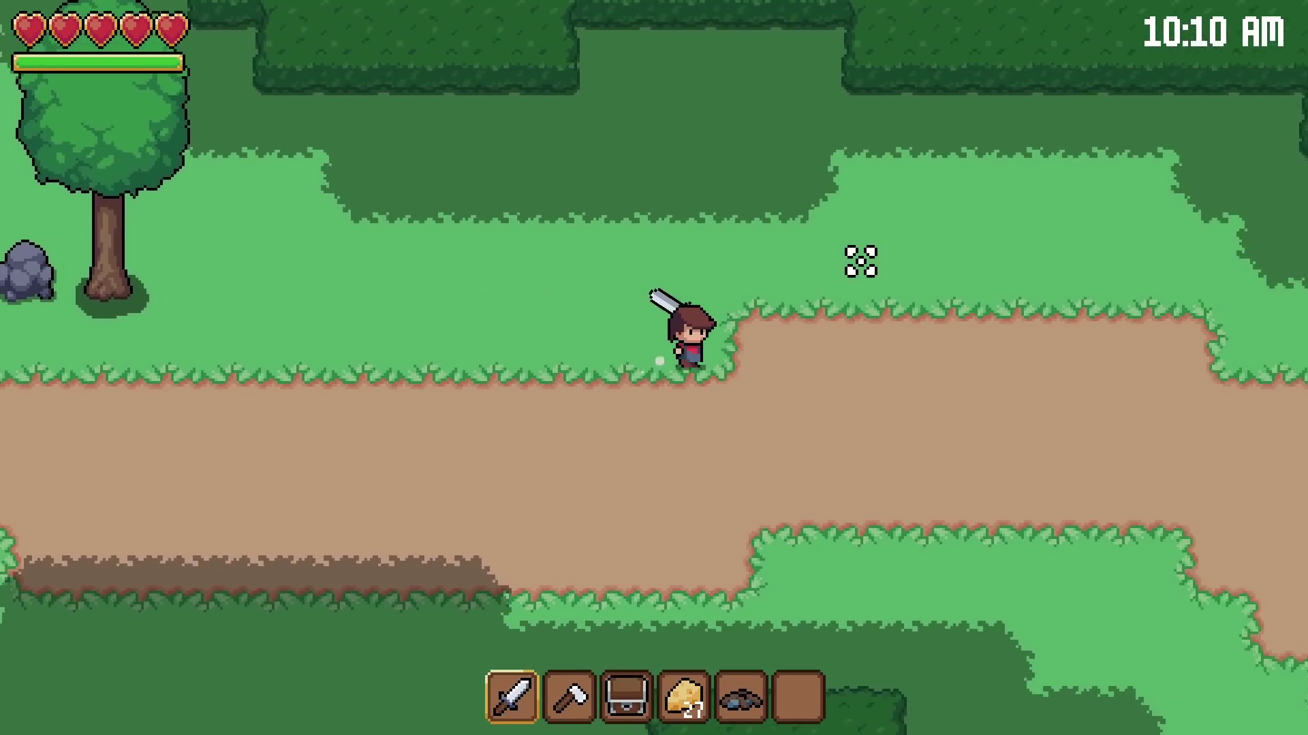
{"action": "key", "text": "w"}
{"action": "key", "text": "d"}
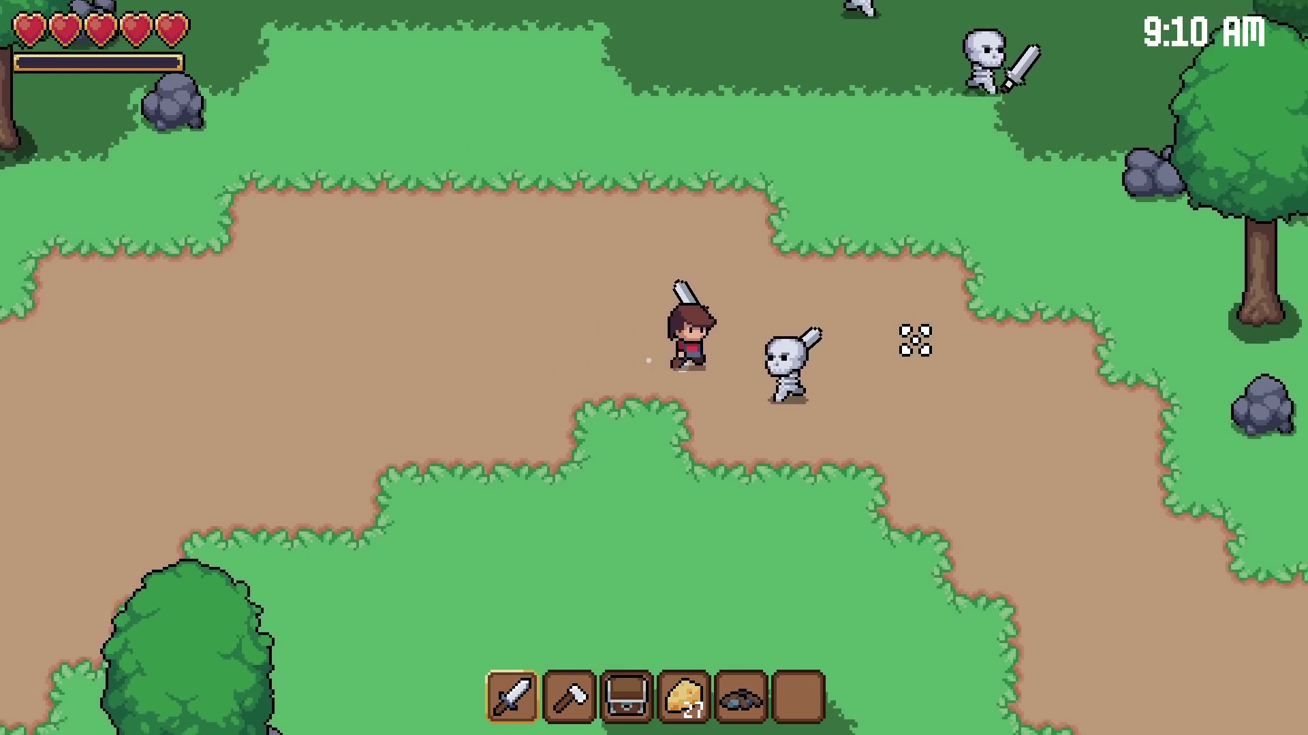
{"action": "key", "text": "d"}
{"action": "left_click", "coordinate": [807, 306]}
{"action": "left_click", "coordinate": [572, 296]}
{"action": "key", "text": "s"}
{"action": "left_click", "coordinate": [498, 338]}
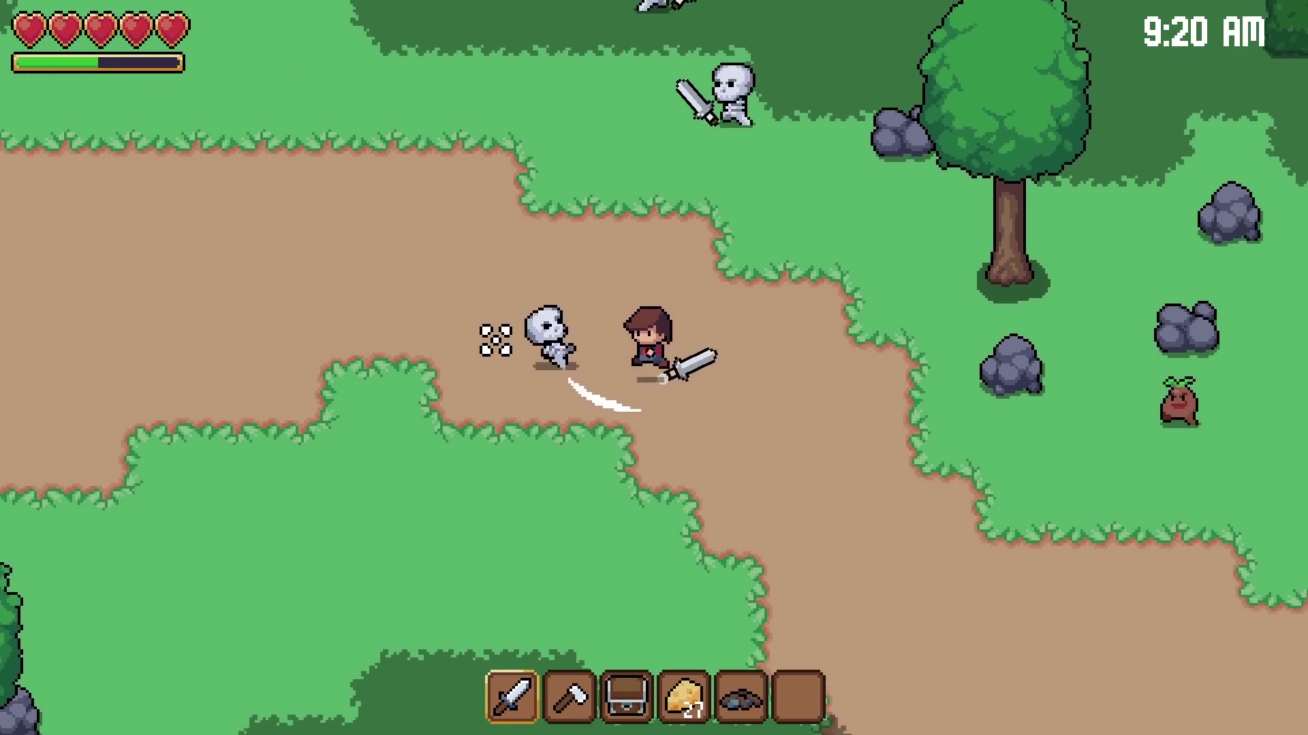
{"action": "key", "text": "w"}
{"action": "key", "text": "d"}
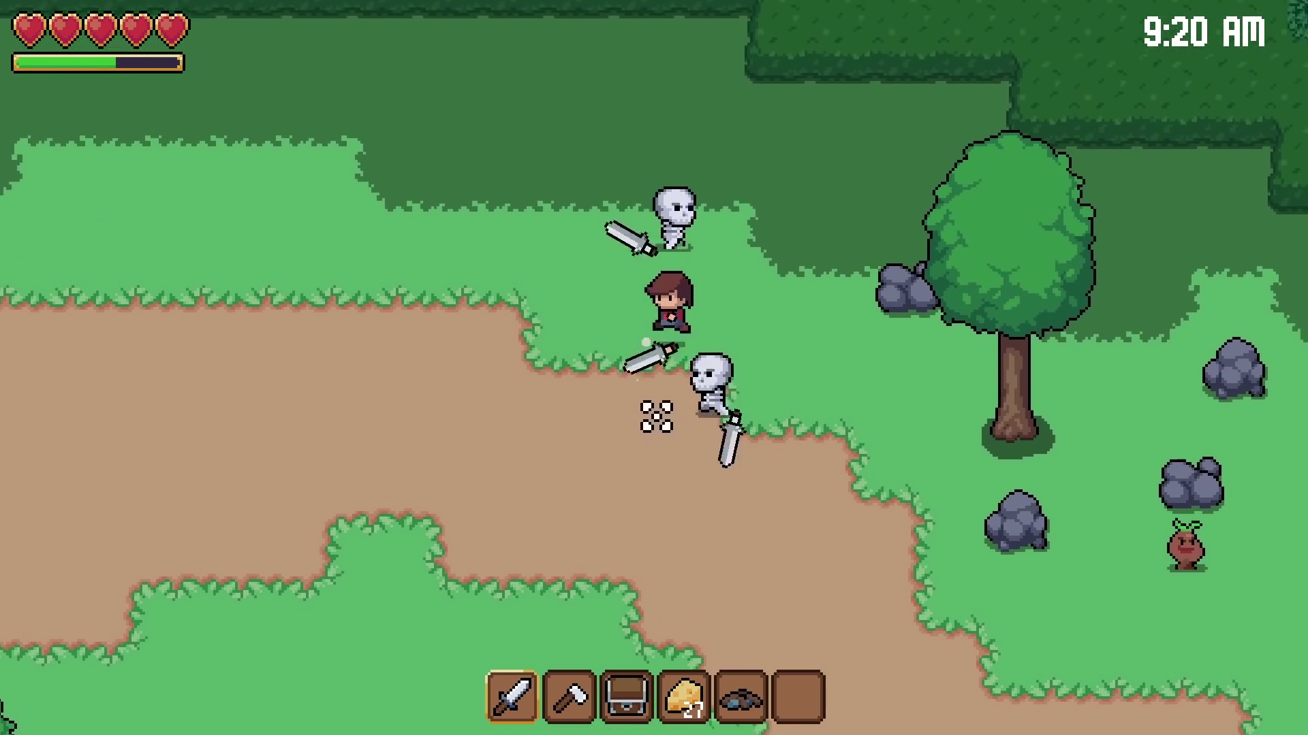
{"action": "left_click", "coordinate": [496, 421]}
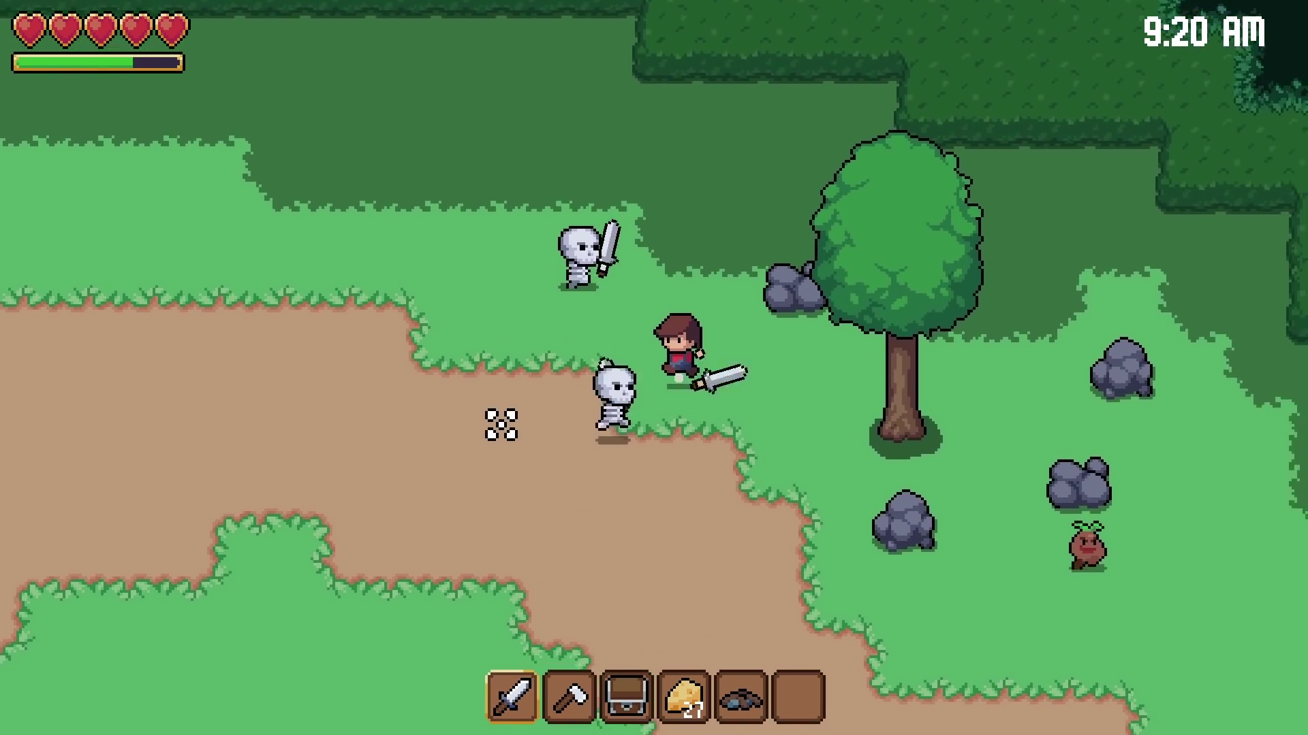
Step: Finish off the remaining skeletons among the boulder-ringed trees for their gems and coins
{"action": "key", "text": "a"}
{"action": "left_click", "coordinate": [838, 371]}
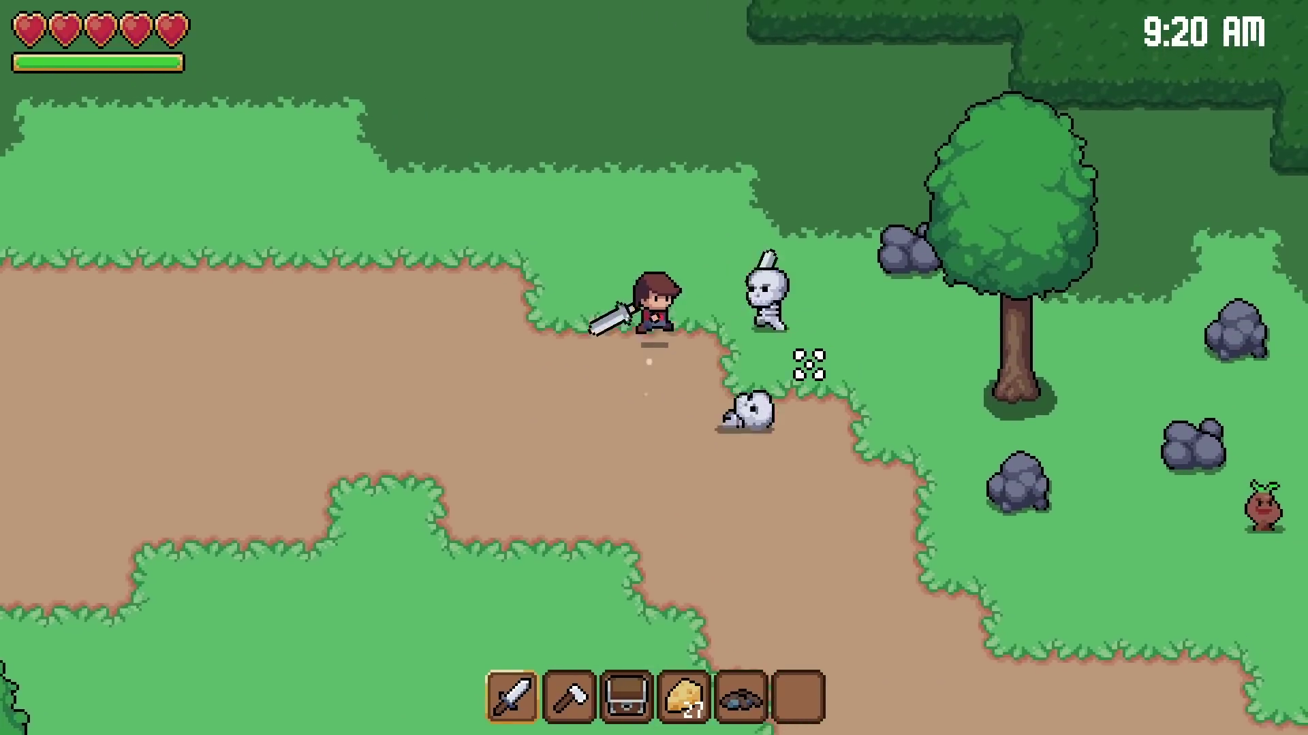
{"action": "key", "text": "d"}
{"action": "left_click", "coordinate": [724, 467]}
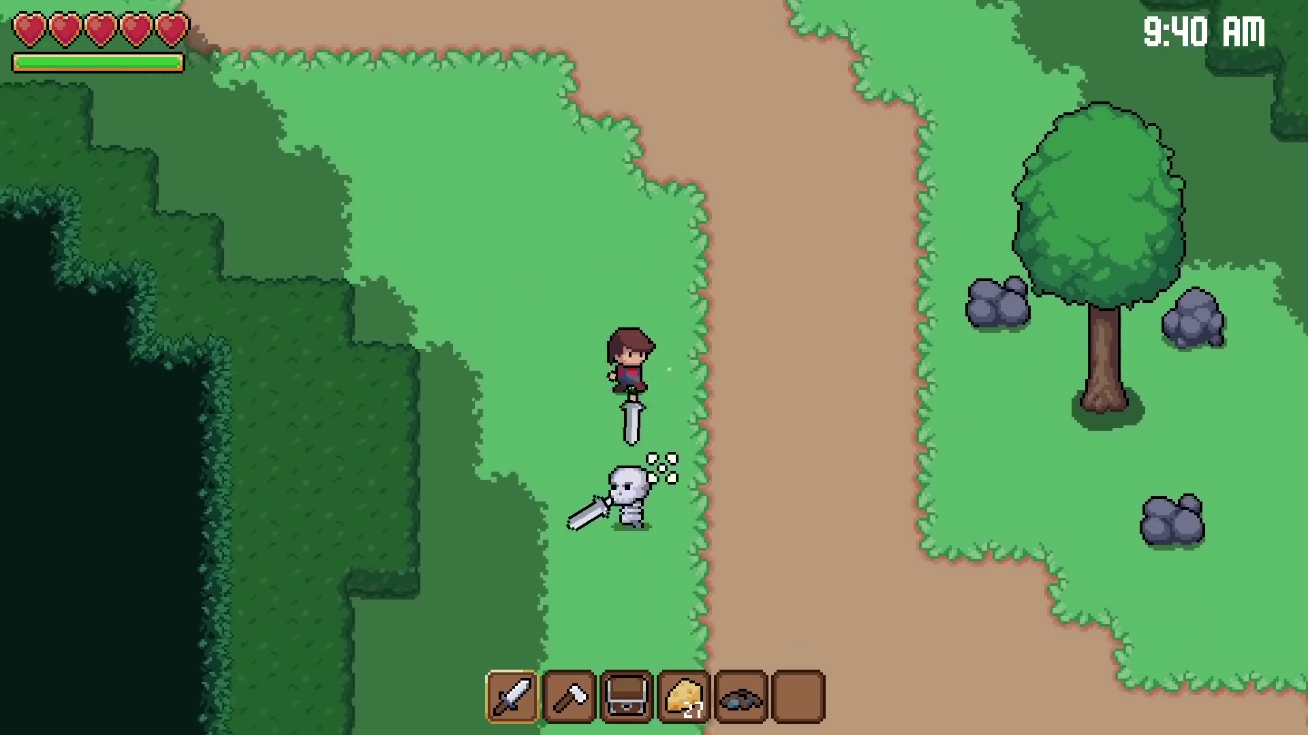
{"action": "key", "text": "s"}
{"action": "key", "text": "d"}
{"action": "left_click", "coordinate": [768, 388]}
{"action": "left_click", "coordinate": [485, 436]}
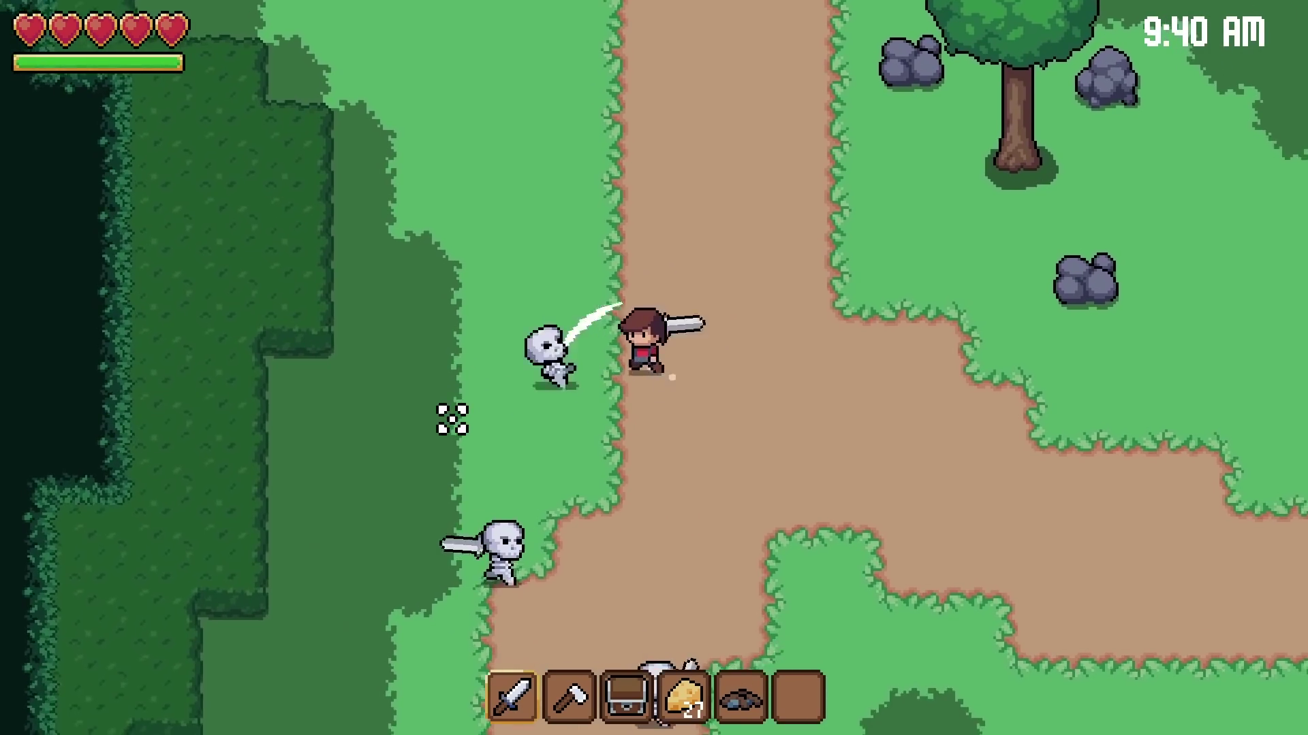
{"action": "key", "text": "a"}
{"action": "left_click", "coordinate": [736, 481]}
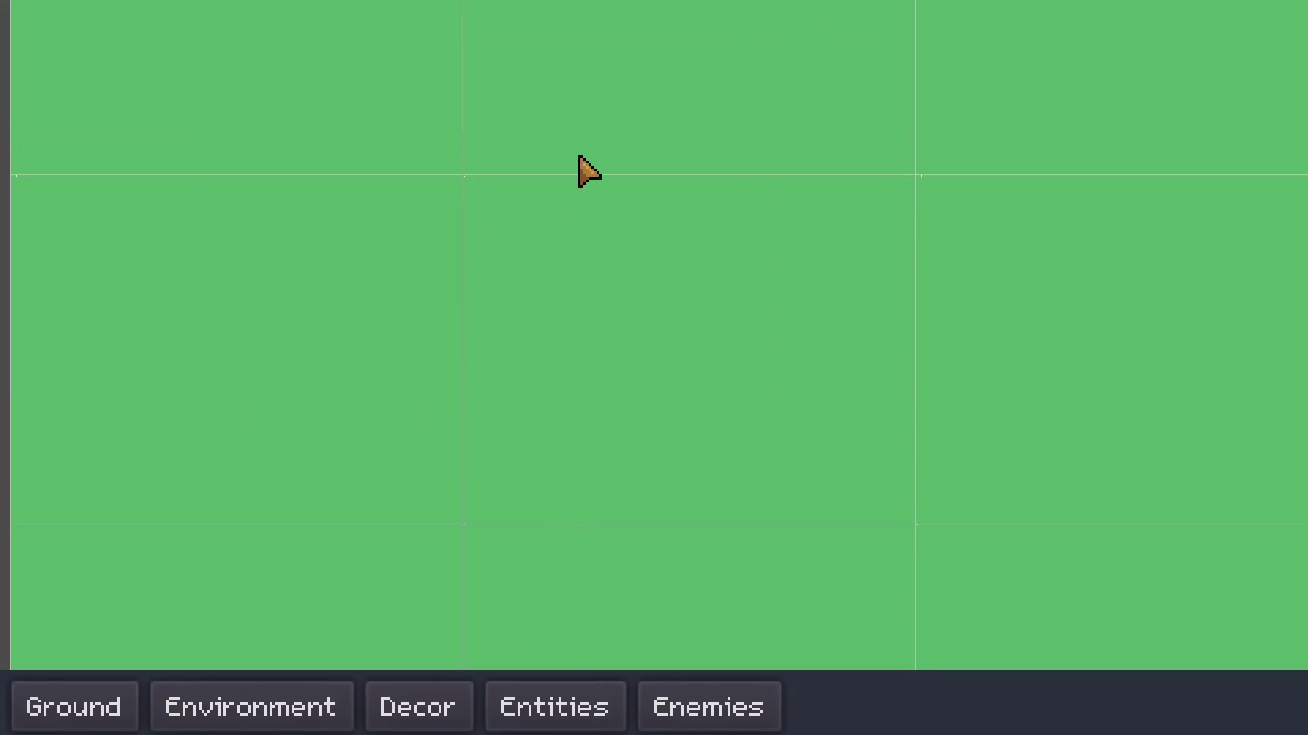
Step: Pan the map, launch the project with F5 to check the town edge, then stop the running game
{"action": "middle_click_drag", "start_coordinate": [485, 404], "coordinate": [613, 405]}
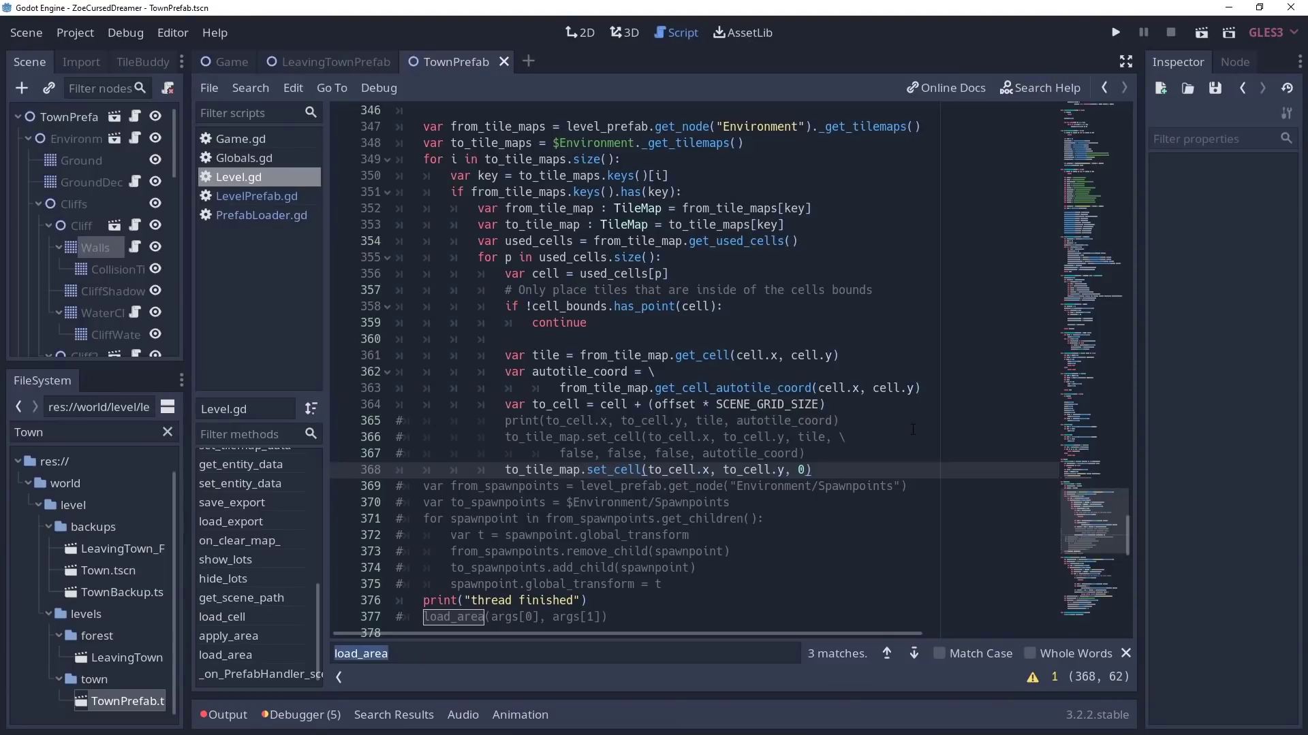
{"action": "key", "text": "F5"}
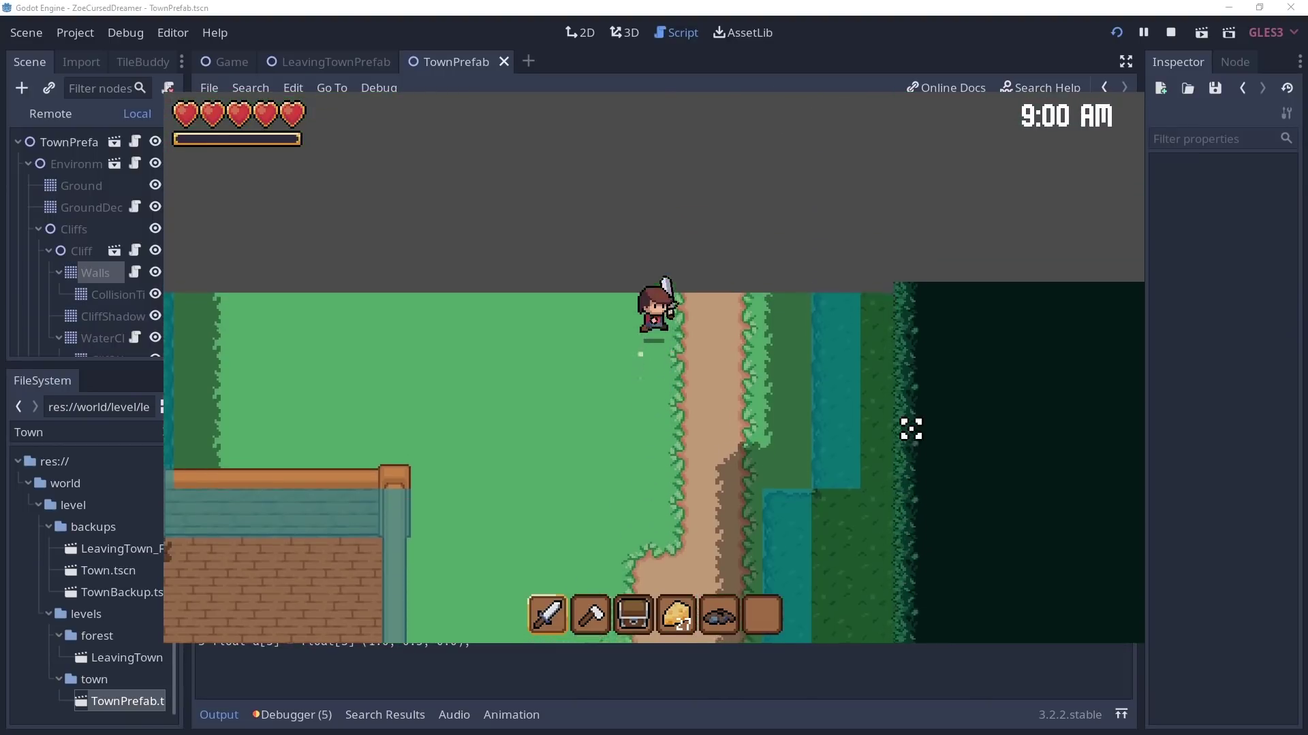
{"action": "key", "text": "F8"}
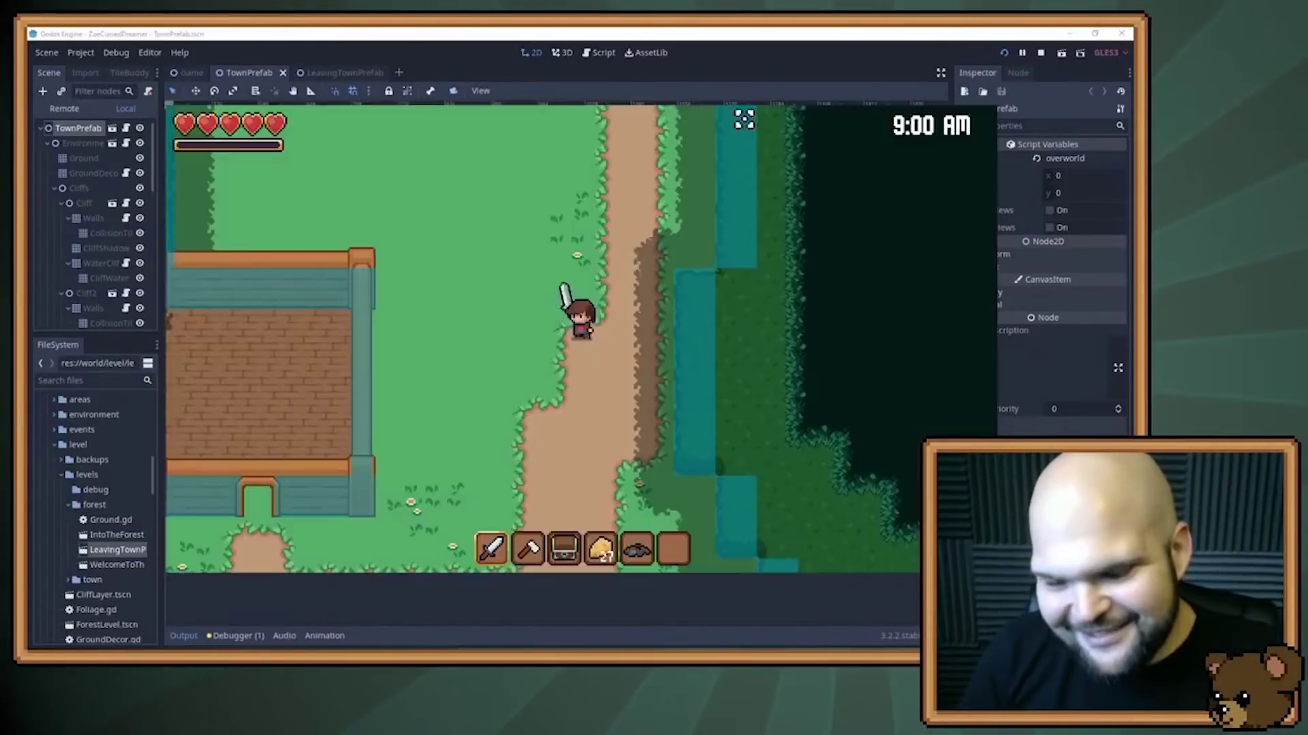
Step: Hold Up to walk the hero north out of TownPrefab, past the ponds and into the forest overworld
{"action": "key", "text": "Up"}
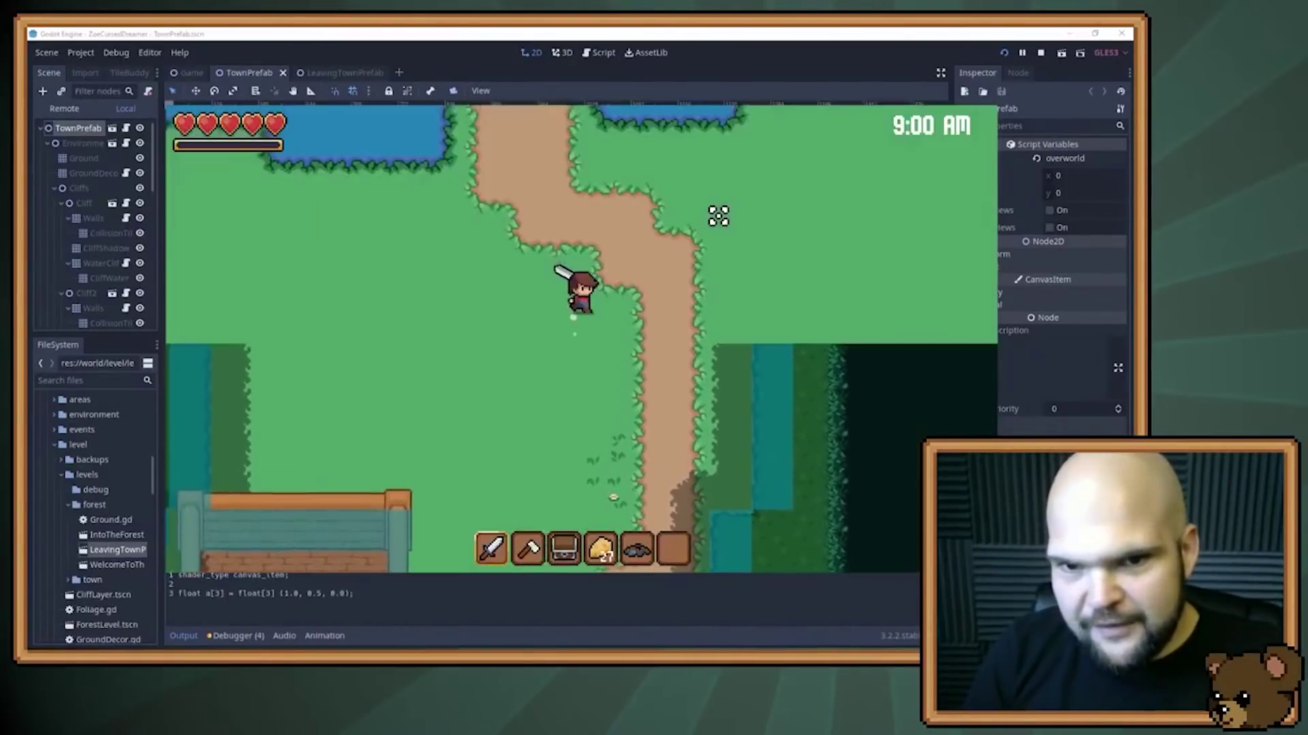
{"action": "key", "text": "Up"}
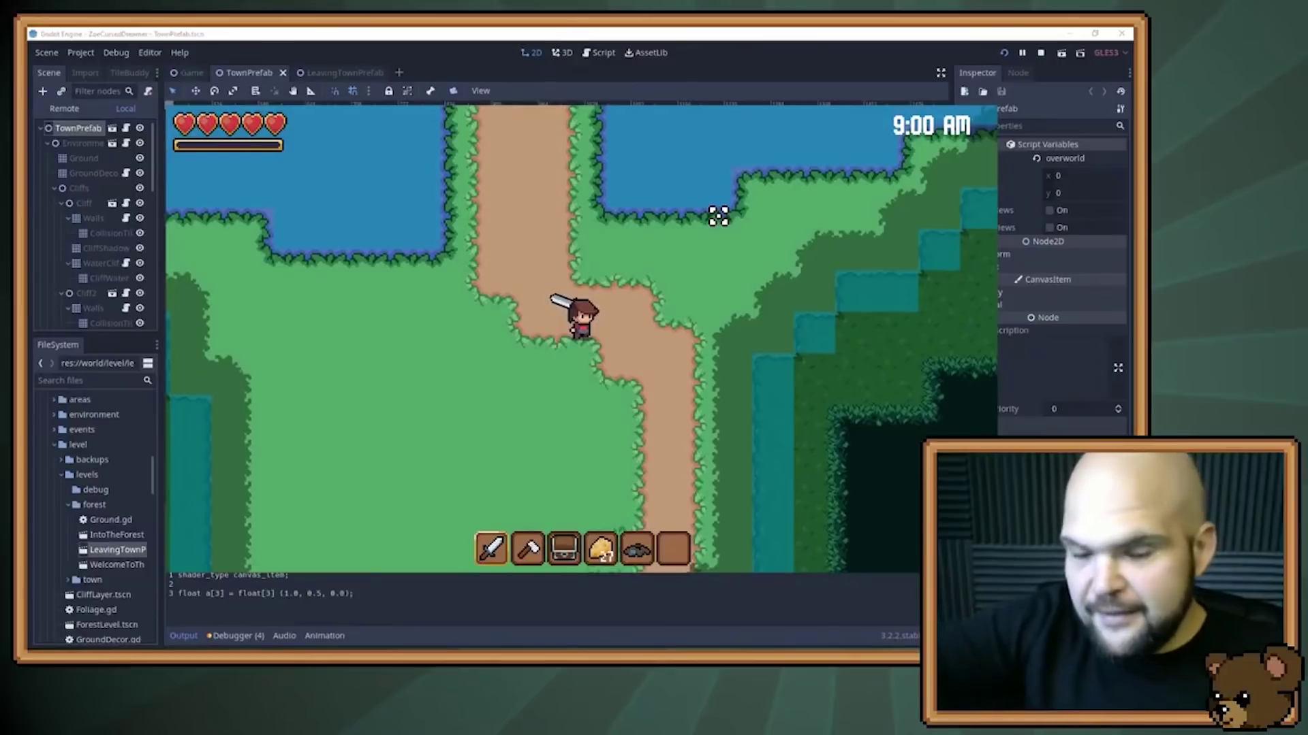
{"action": "key", "text": "Up"}
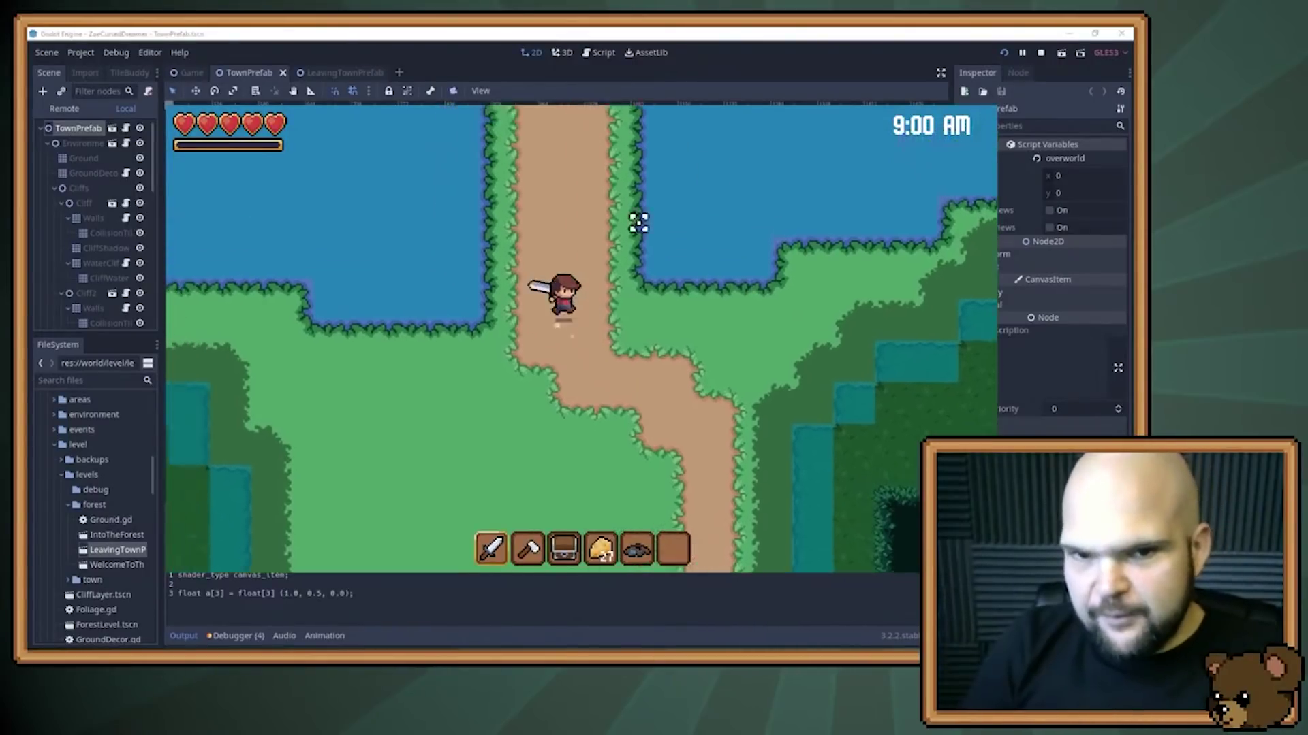
{"action": "key", "text": "Up"}
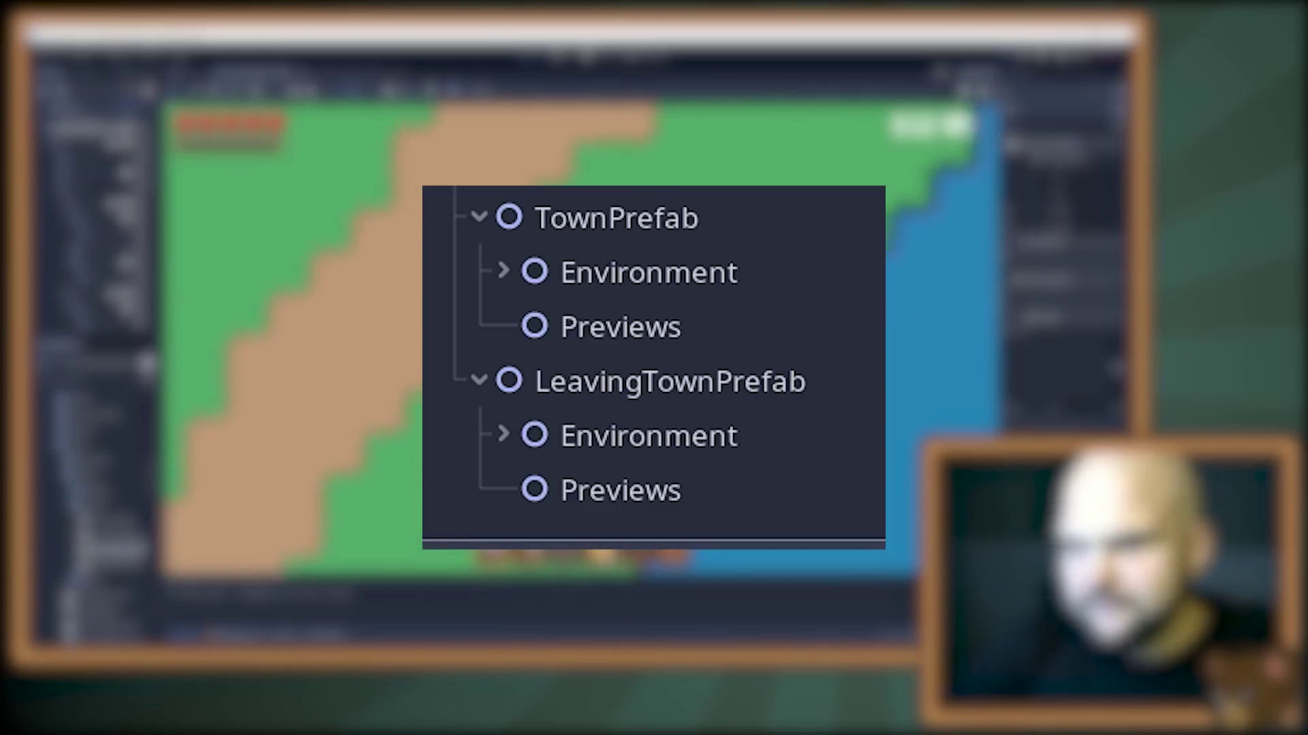
{"action": "key", "text": "Up"}
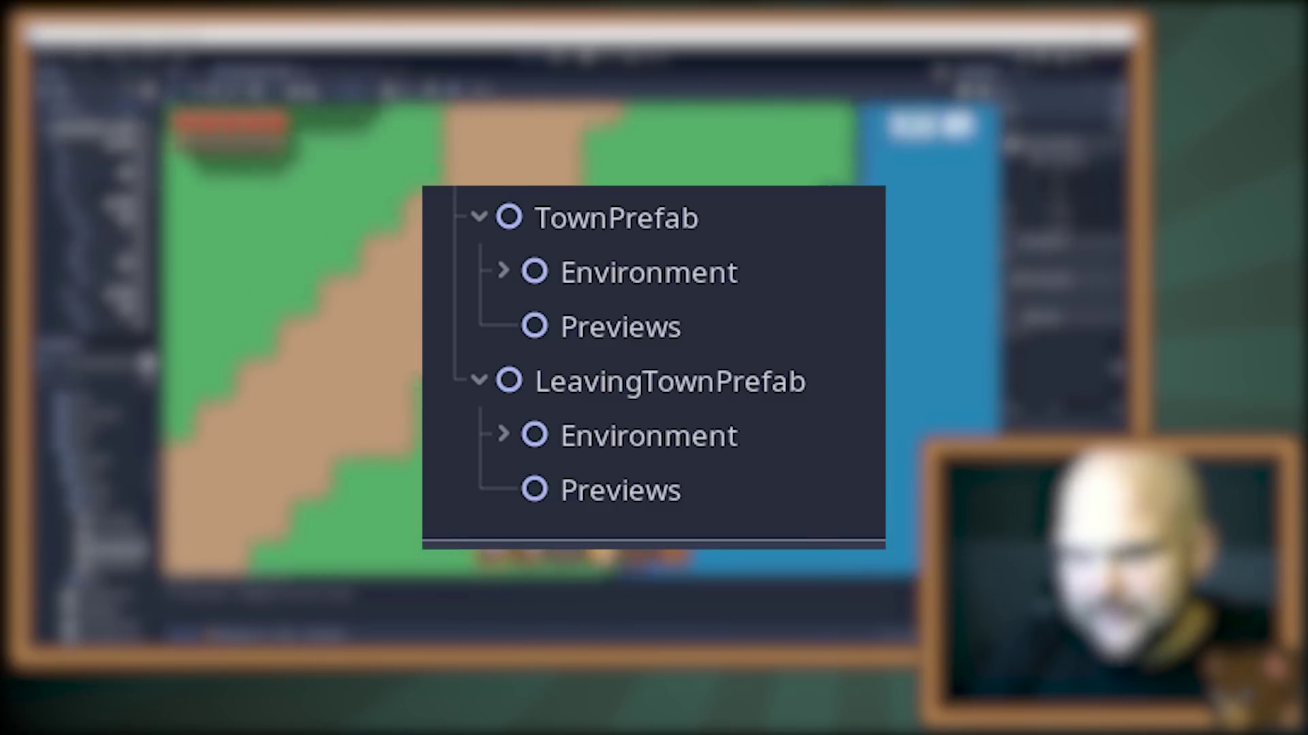